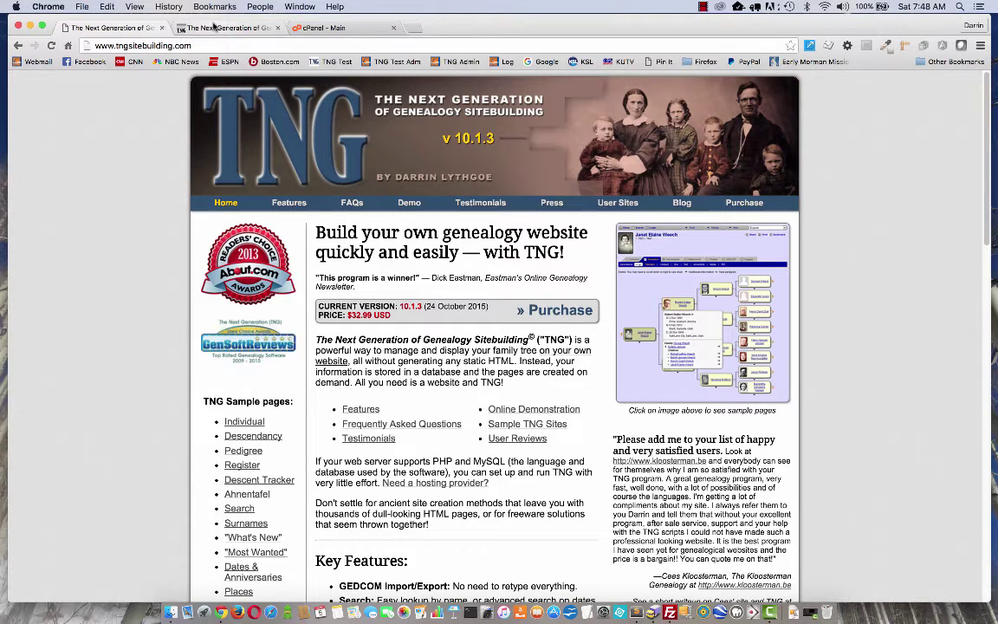
Switch to the Chrome tab showing tng.lythgoes.net/downloads11/ with the TNG full versions and updates.
{"action": "left_click", "coordinate": [214, 27]}
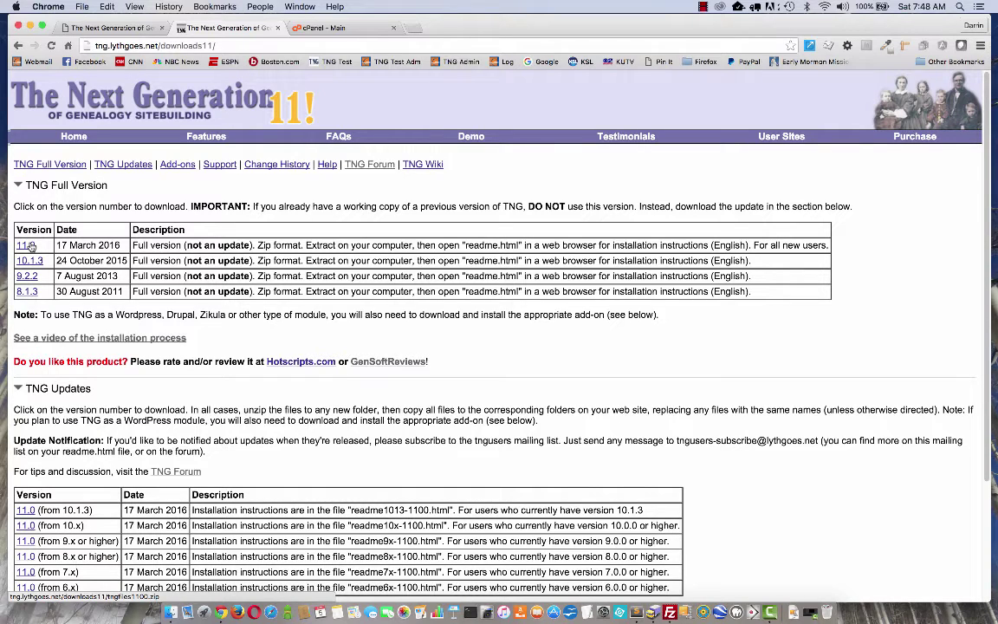
Download the TNG 11.0 full-version zip and bring the extracted production1100 folder up in Finder.
{"action": "left_click", "coordinate": [28, 247]}
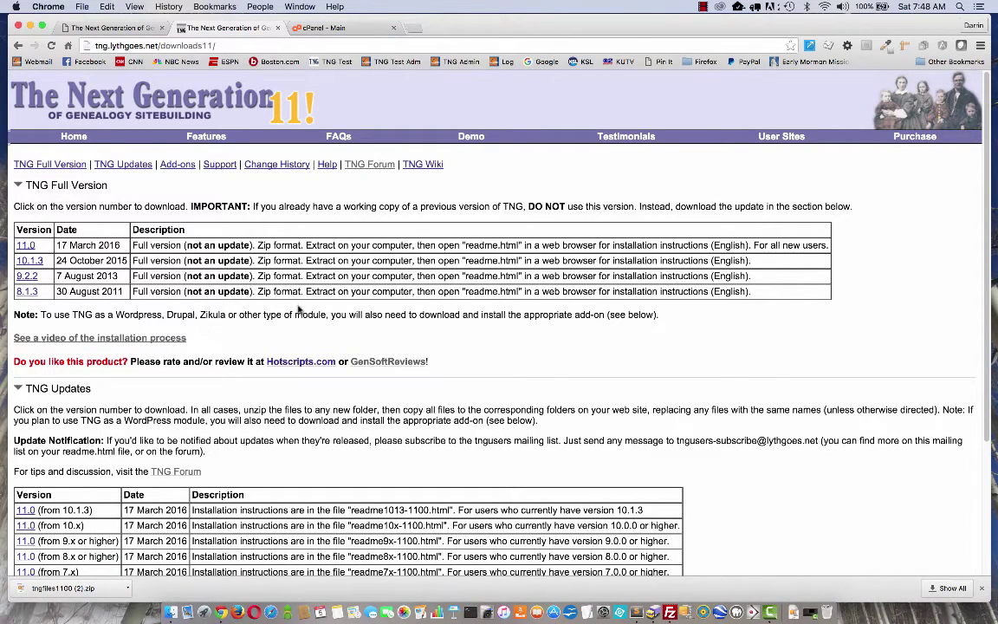
{"action": "left_click", "coordinate": [170, 612]}
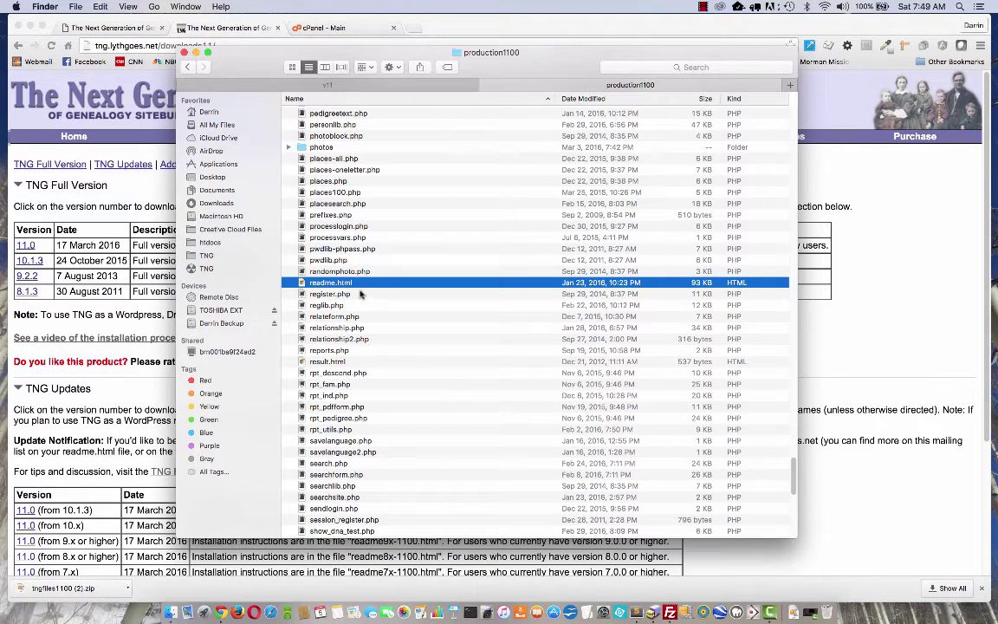
Open production1100's readme.html in Chrome to view the TNG Installation Instructions.
{"action": "double_click", "coordinate": [328, 286]}
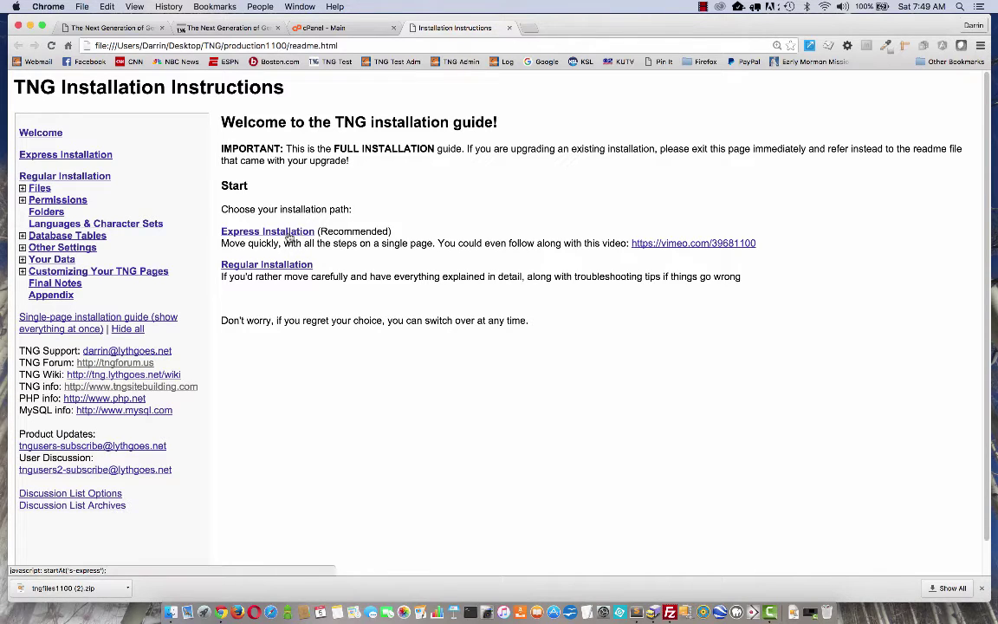
Show the Express Installation section of the TNG readme, with localhost as database host.
{"action": "left_click", "coordinate": [288, 235]}
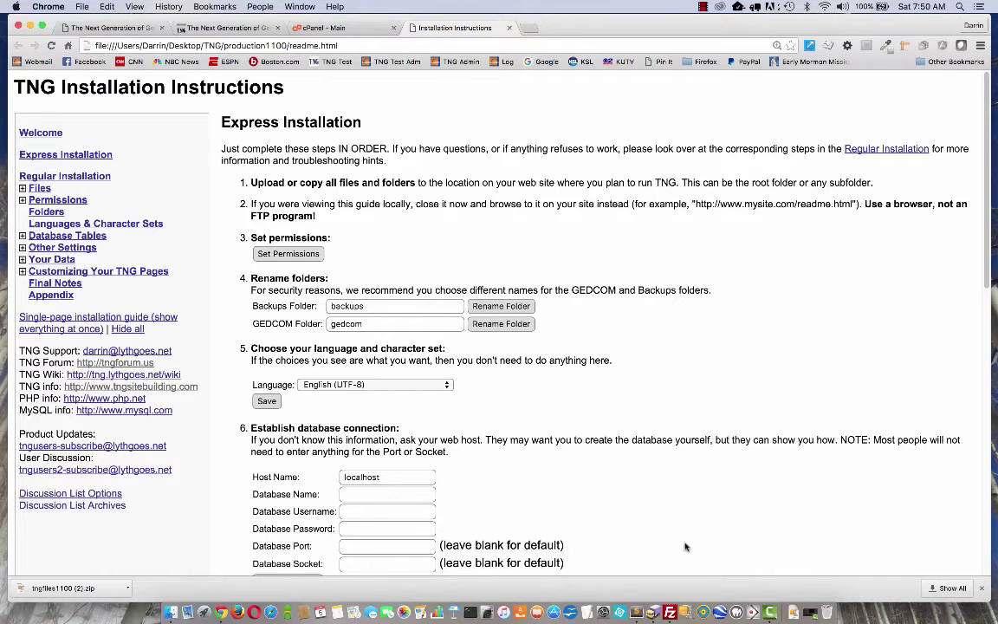
{"action": "left_click", "coordinate": [670, 612]}
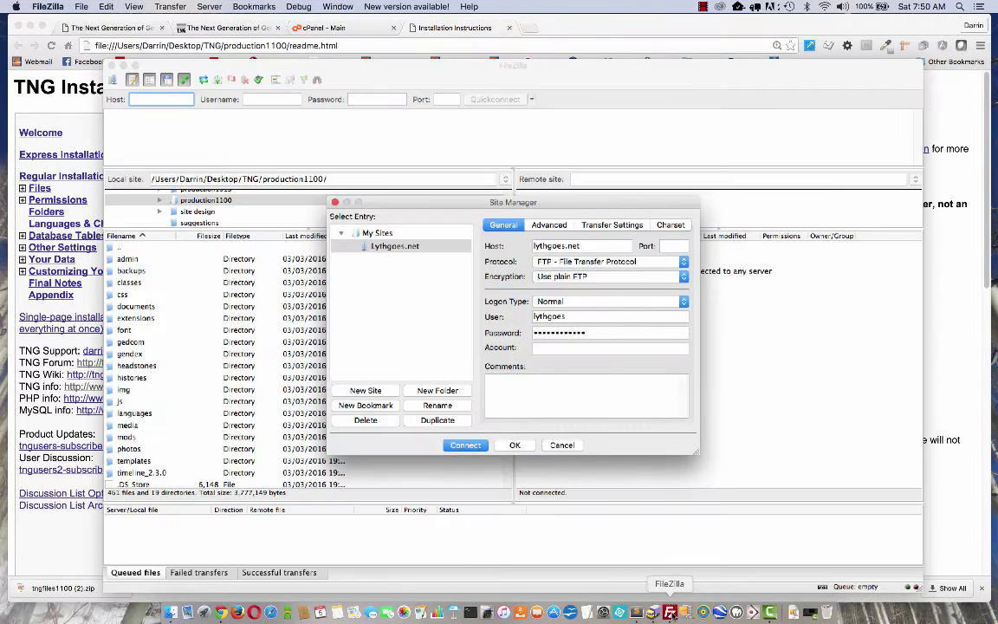
{"action": "left_click", "coordinate": [558, 446]}
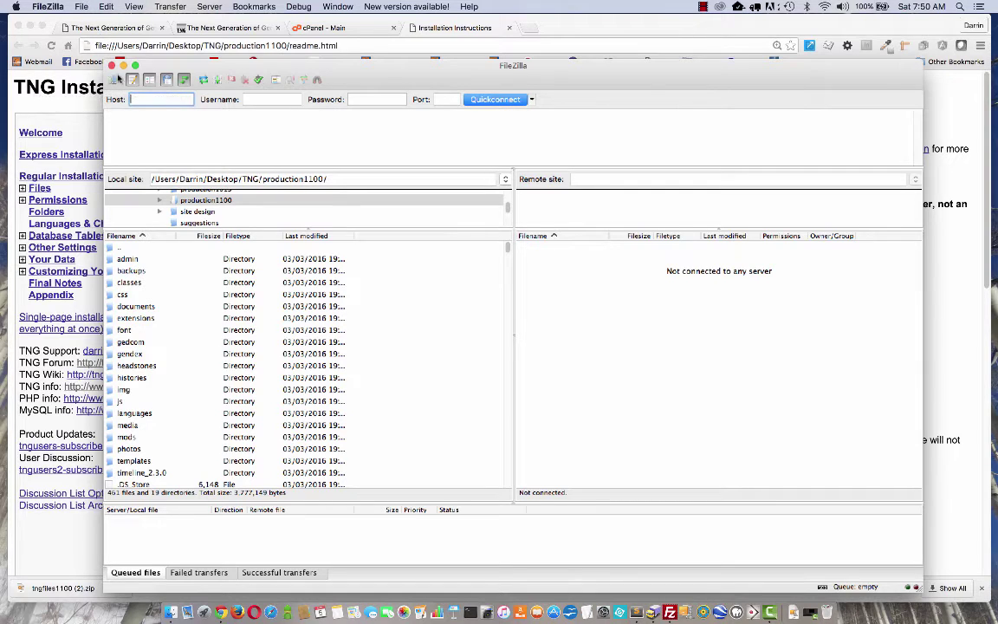
In Site Manager, confirm the saved site's host, plain FTP protocol, Normal logon and user, then connect.
{"action": "left_click", "coordinate": [115, 80]}
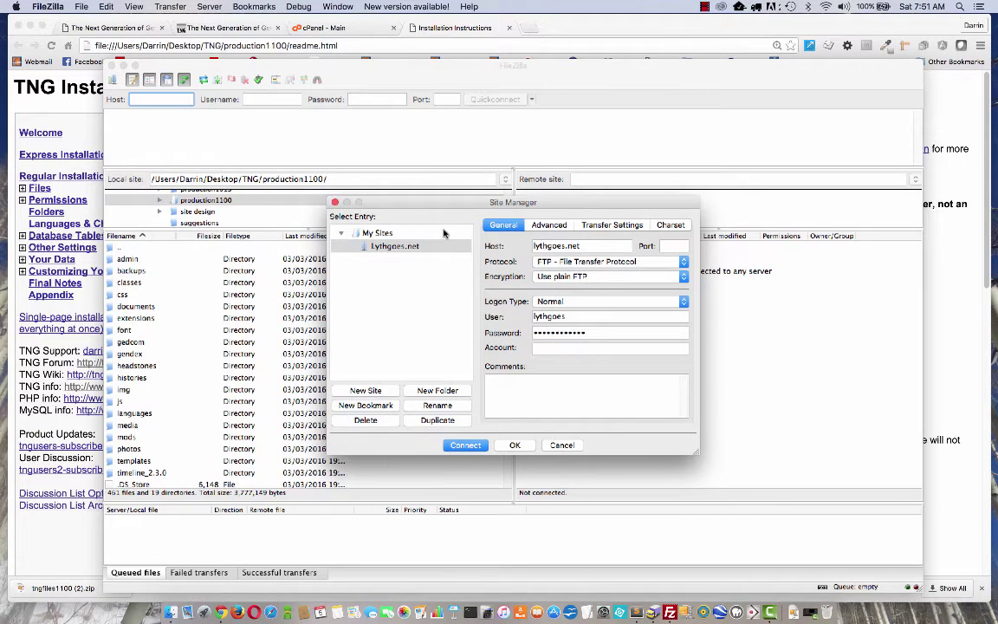
{"action": "left_click", "coordinate": [401, 246]}
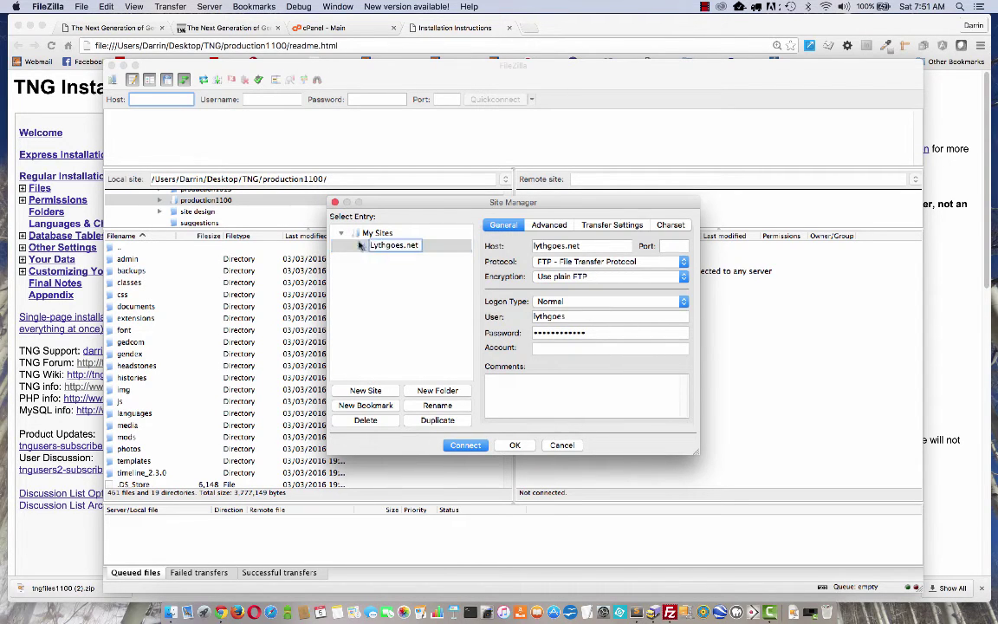
{"action": "key", "text": "Return"}
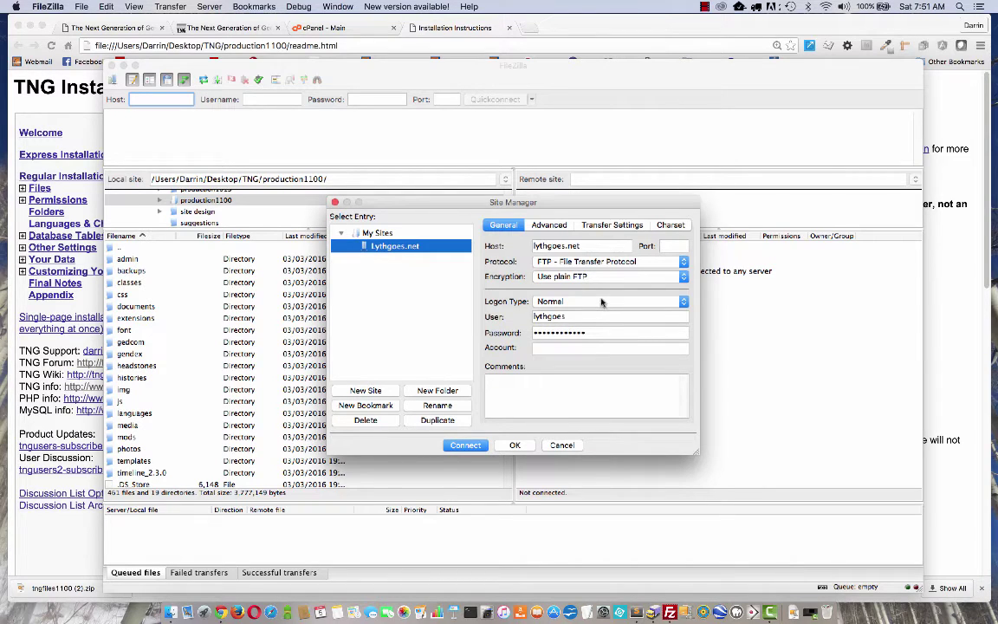
{"action": "double_click", "coordinate": [581, 246]}
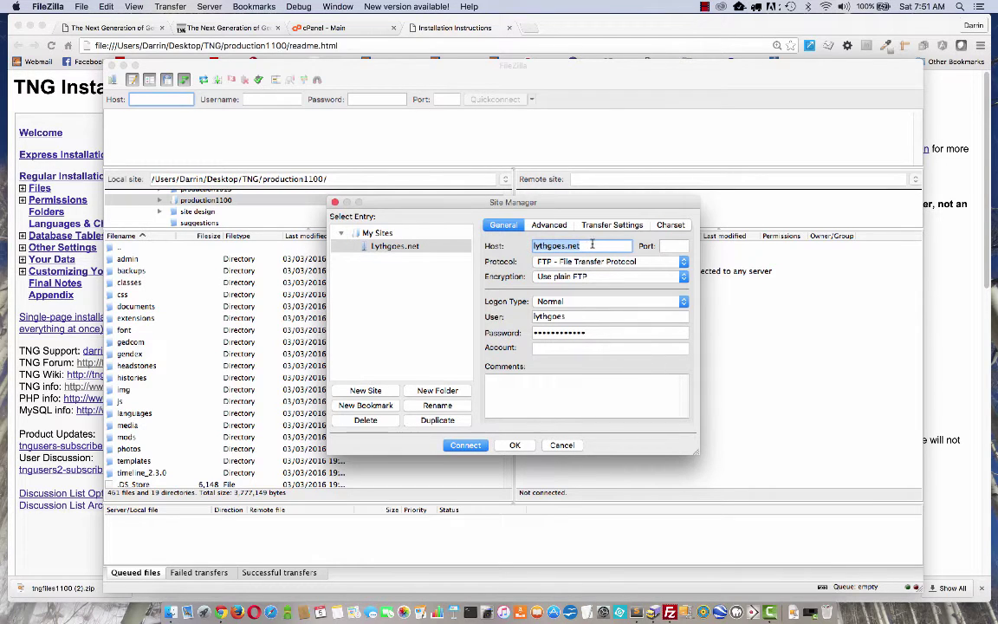
{"action": "double_click", "coordinate": [570, 316]}
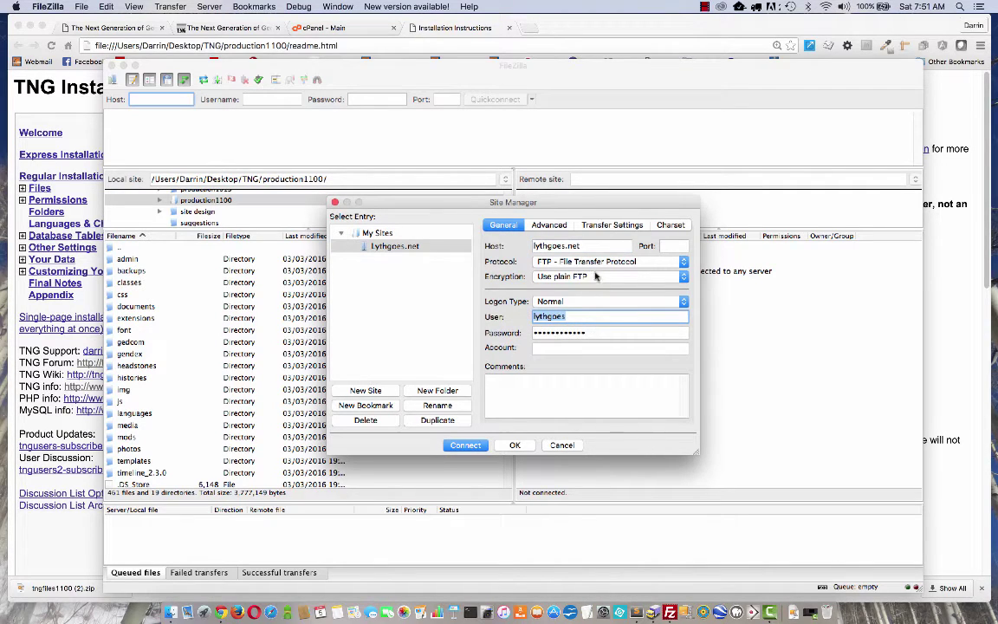
{"action": "left_click", "coordinate": [626, 262]}
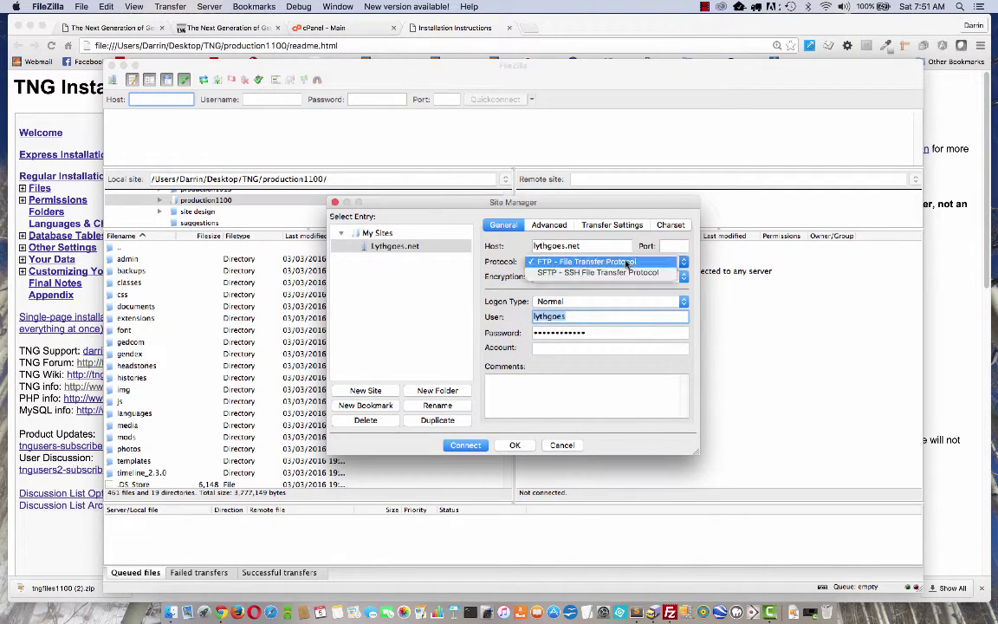
{"action": "left_click", "coordinate": [628, 262]}
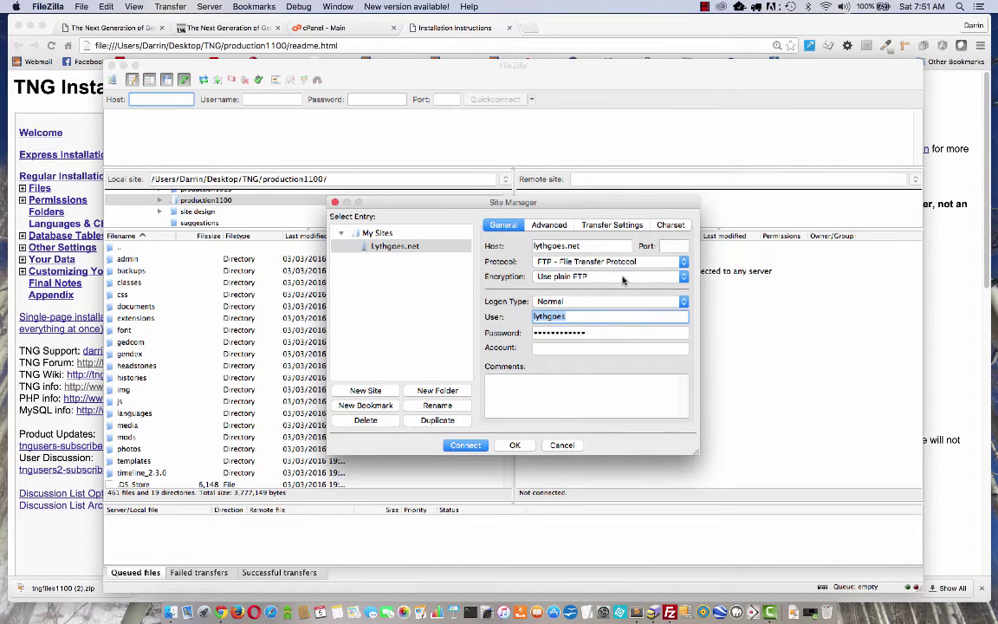
{"action": "left_click", "coordinate": [588, 302]}
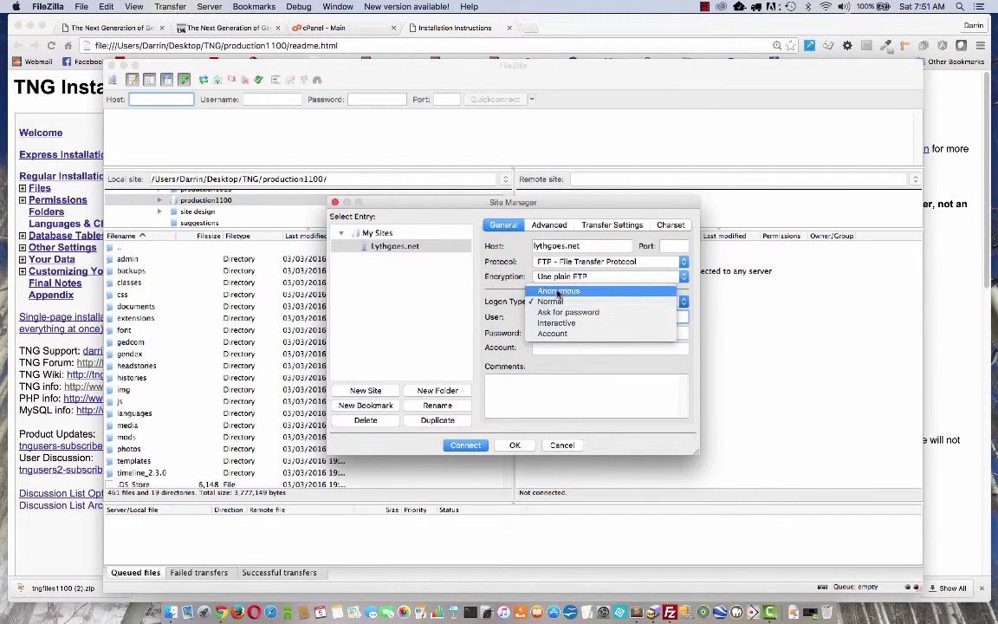
{"action": "left_click", "coordinate": [551, 302]}
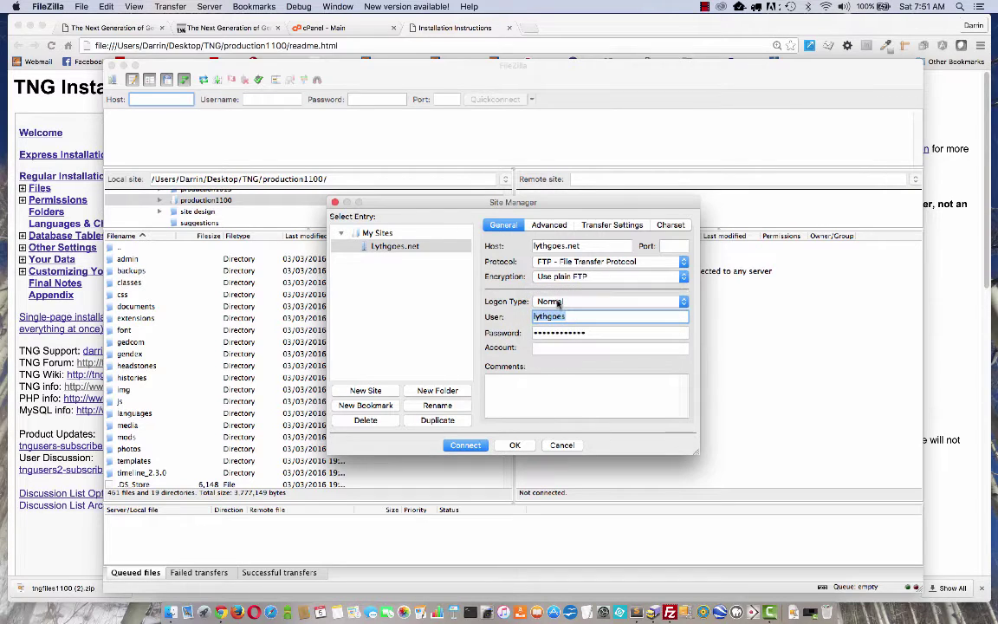
{"action": "double_click", "coordinate": [559, 317]}
{"action": "left_click", "coordinate": [463, 446]}
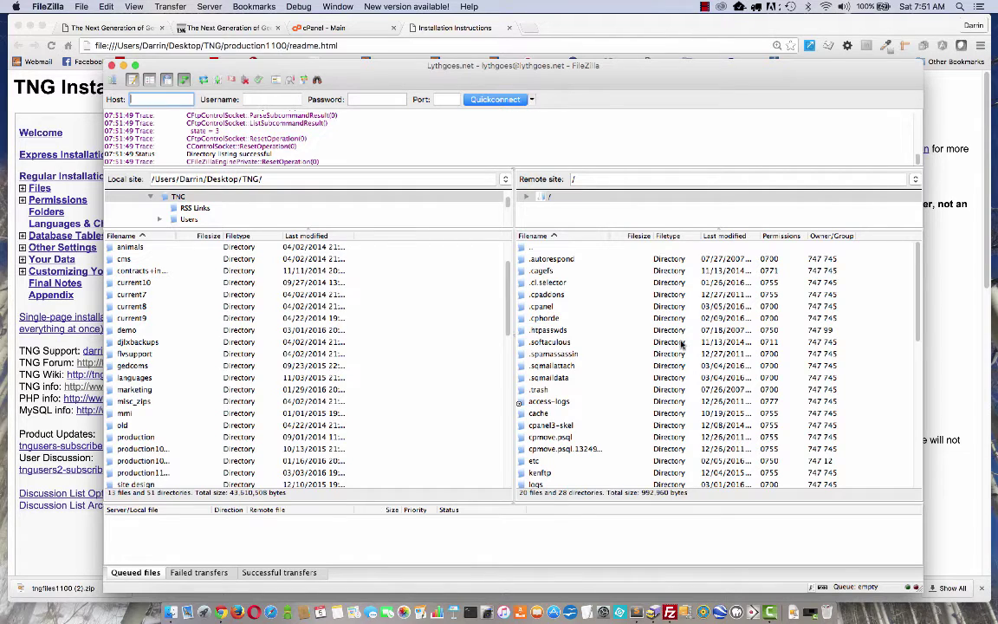
Scroll the server's root listing and open the public_html folder.
{"action": "left_click_drag", "start_coordinate": [920, 268], "coordinate": [919, 329]}
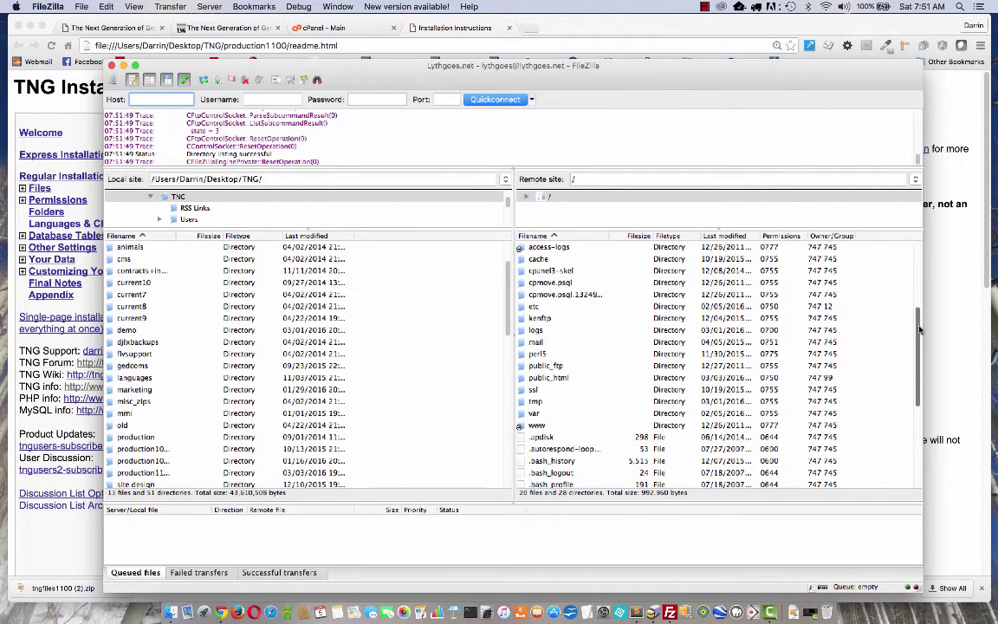
{"action": "left_click", "coordinate": [556, 378]}
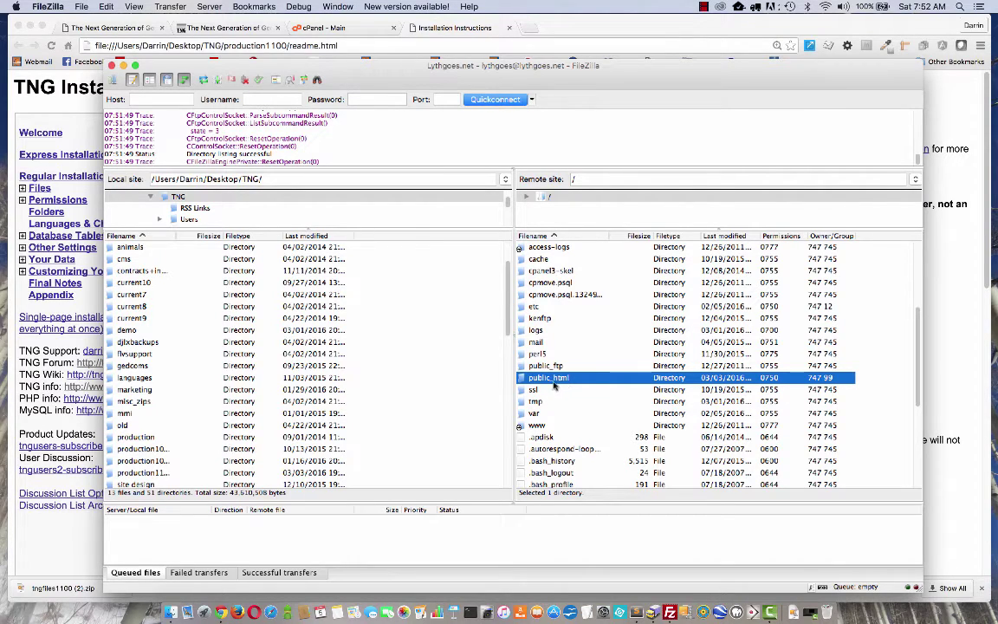
{"action": "double_click", "coordinate": [551, 384]}
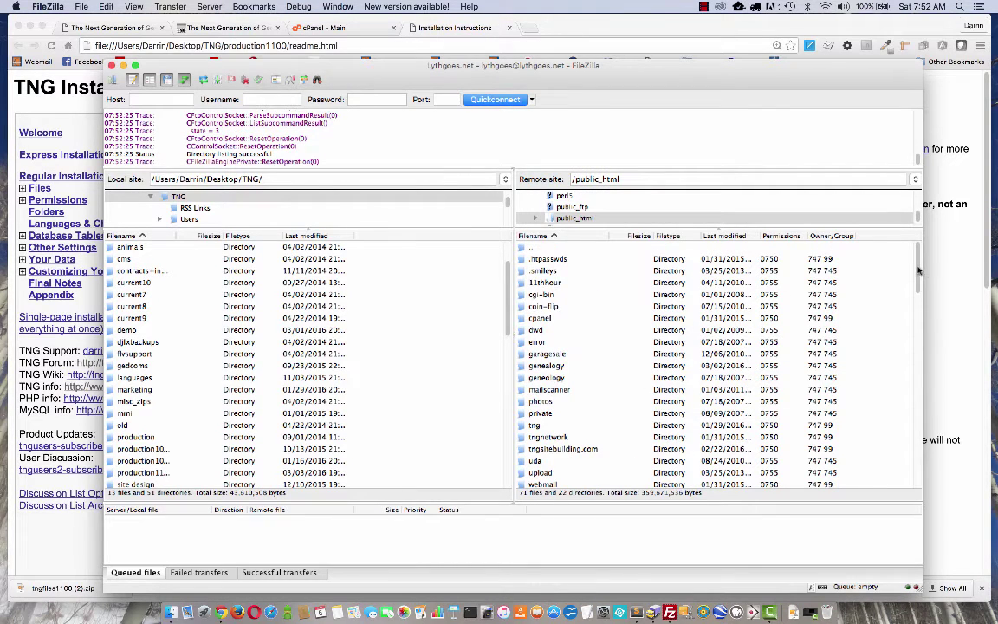
{"action": "left_click_drag", "start_coordinate": [918, 271], "coordinate": [914, 303]}
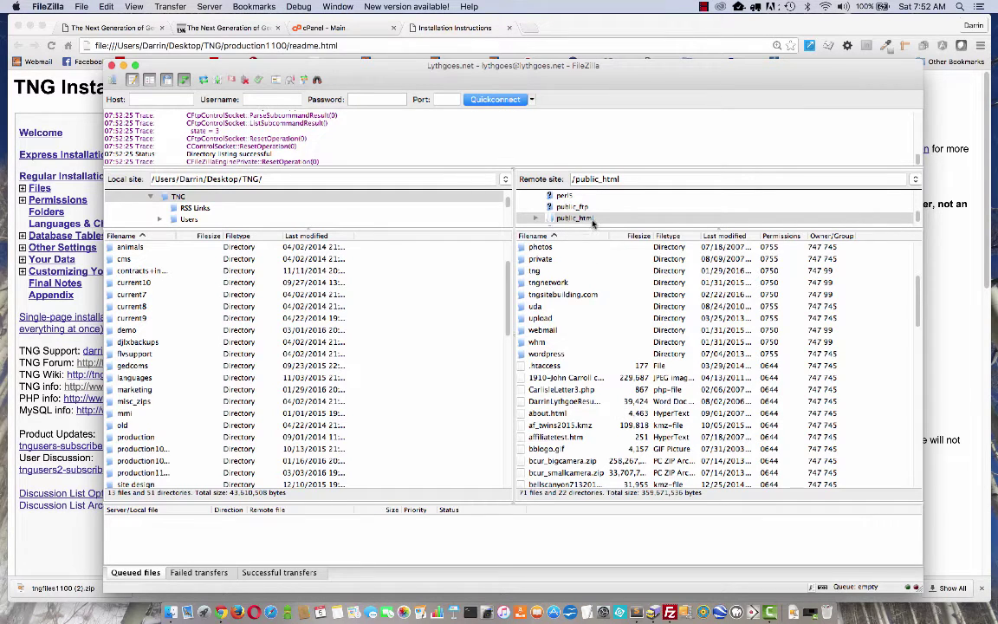
Create a new folder named version11 inside public_html on the server and select it.
{"action": "right_click", "coordinate": [868, 439]}
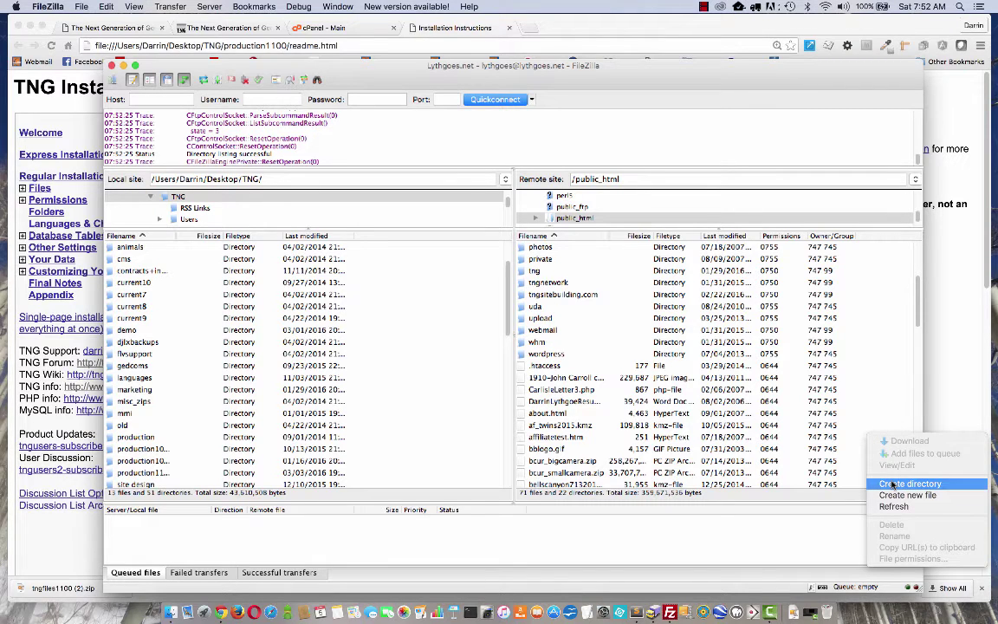
{"action": "left_click", "coordinate": [893, 484]}
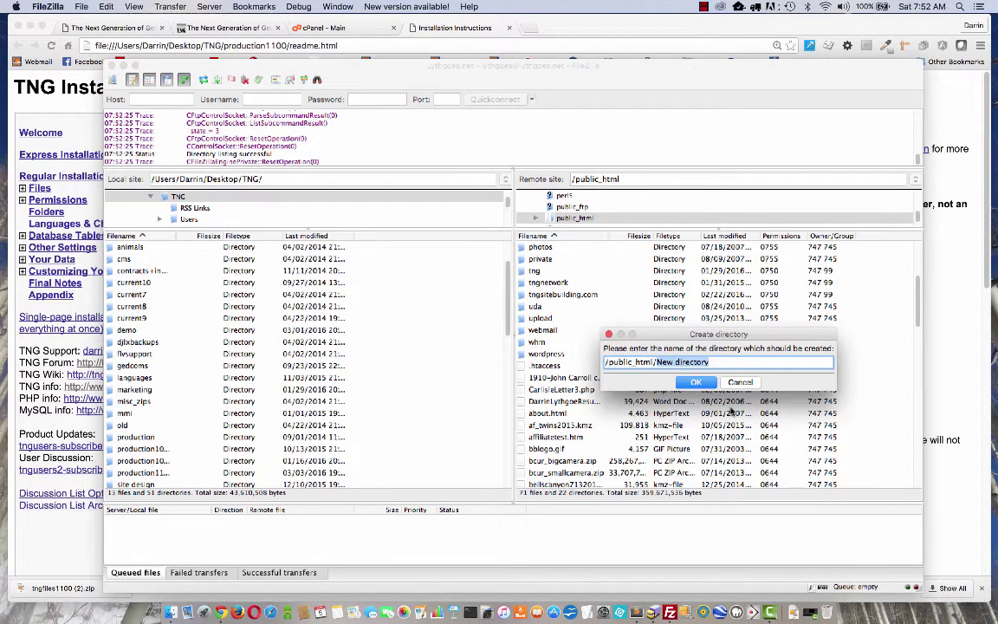
{"action": "type", "text": "version11"}
{"action": "left_click", "coordinate": [693, 382]}
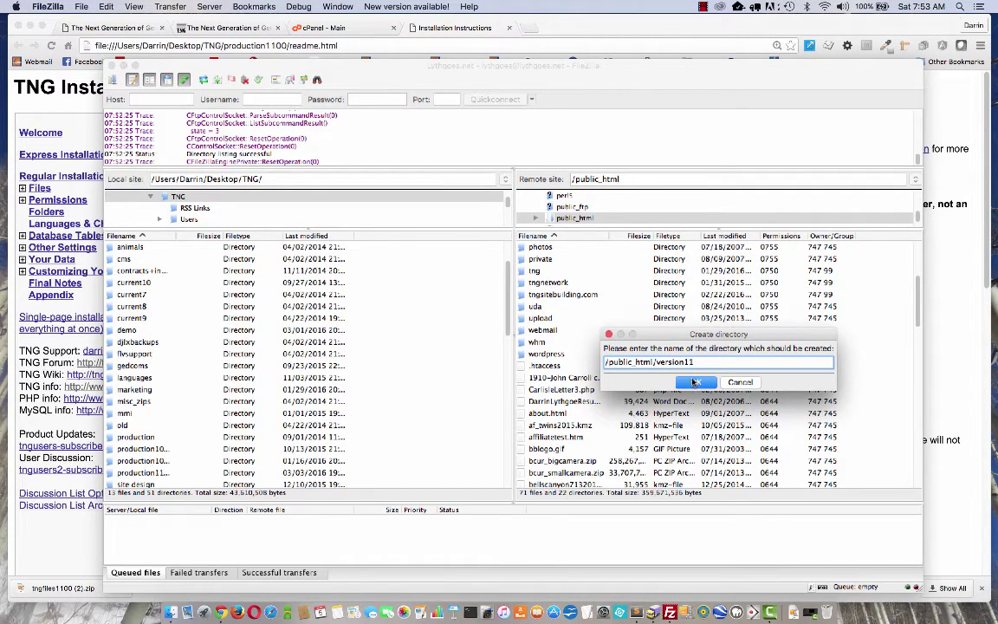
{"action": "left_click", "coordinate": [656, 362]}
{"action": "key", "text": "Delete"}
{"action": "type", "text": "V"}
{"action": "left_click", "coordinate": [656, 362]}
{"action": "key", "text": "Delete"}
{"action": "type", "text": "v"}
{"action": "left_click", "coordinate": [695, 382]}
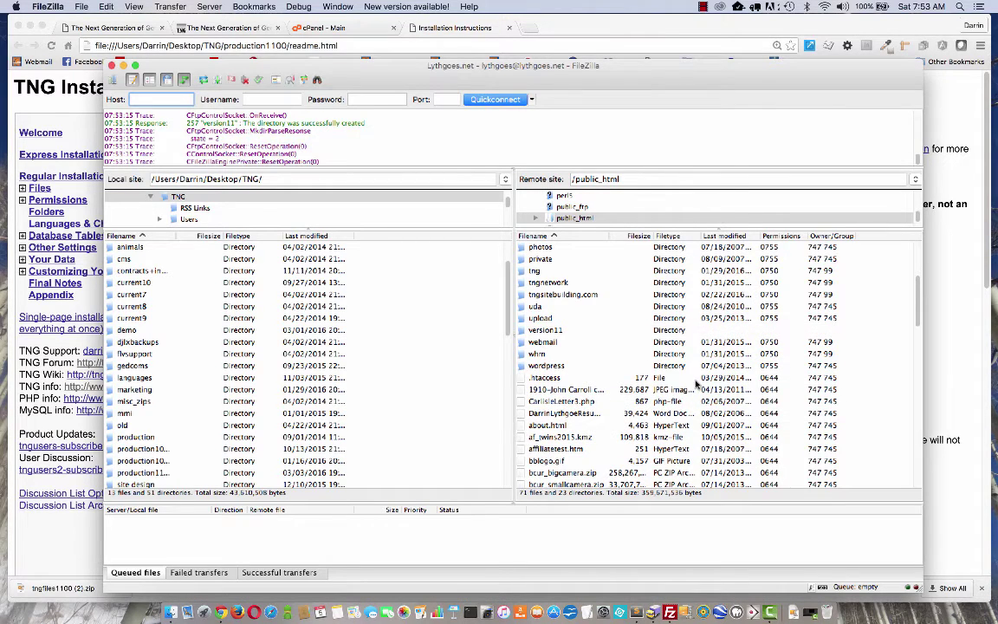
{"action": "left_click", "coordinate": [554, 333]}
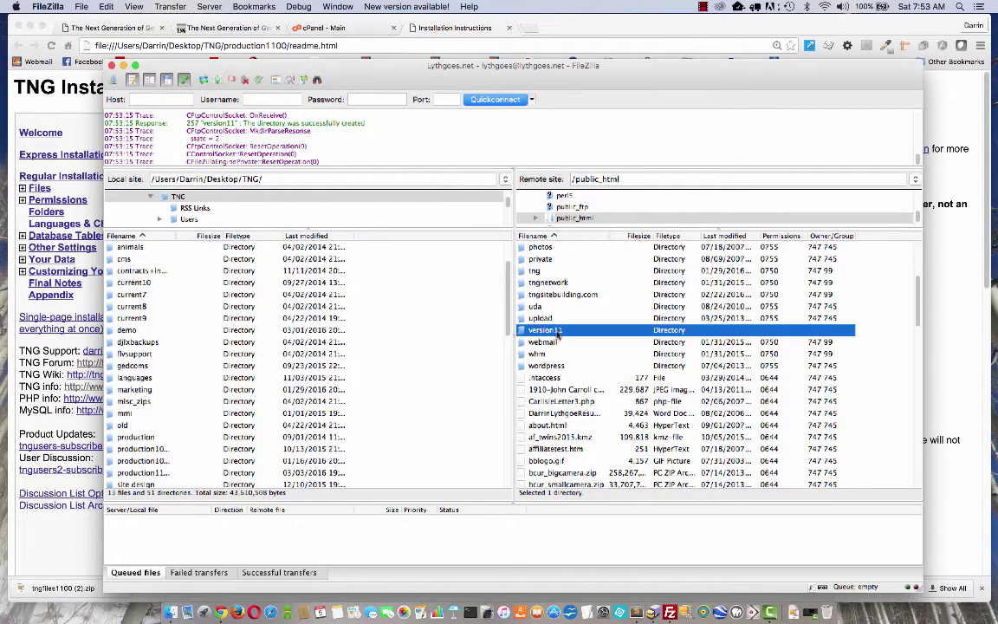
Open the empty remote version11 folder and the local production1100 folder.
{"action": "double_click", "coordinate": [549, 332]}
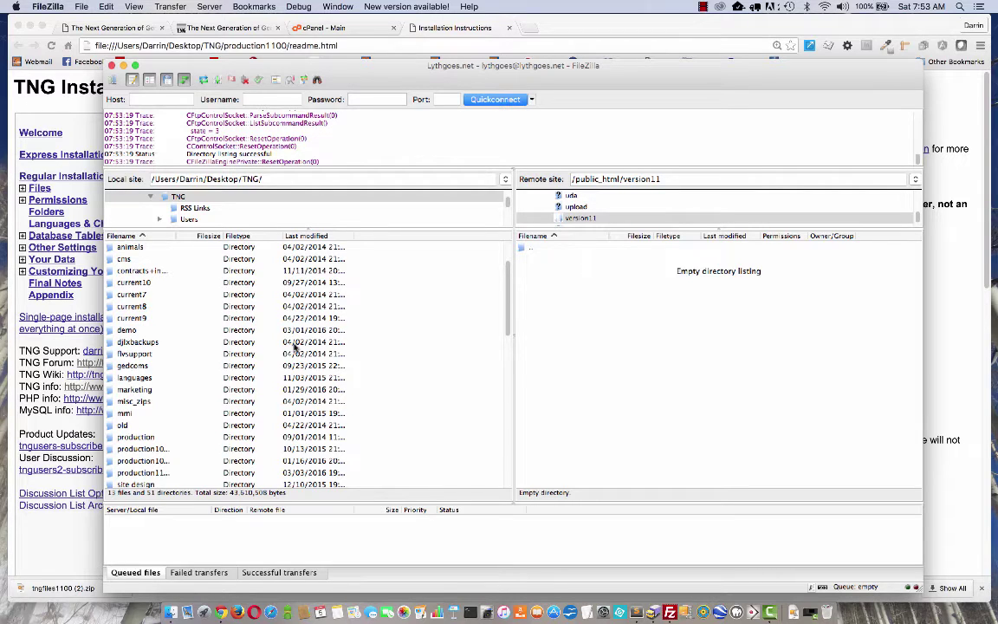
{"action": "left_click", "coordinate": [149, 475]}
{"action": "left_click", "coordinate": [148, 475]}
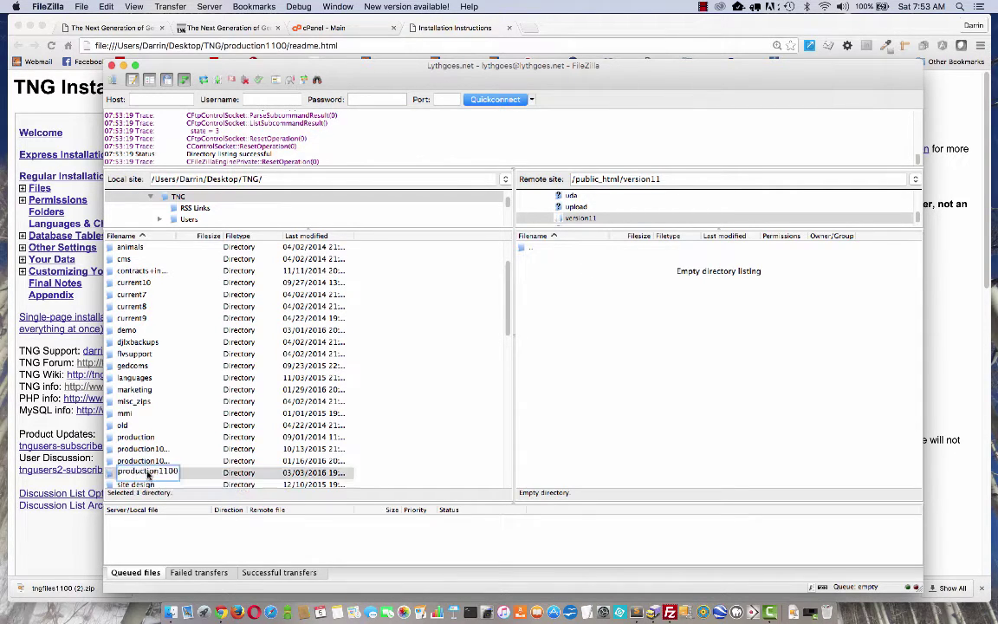
{"action": "double_click", "coordinate": [111, 473]}
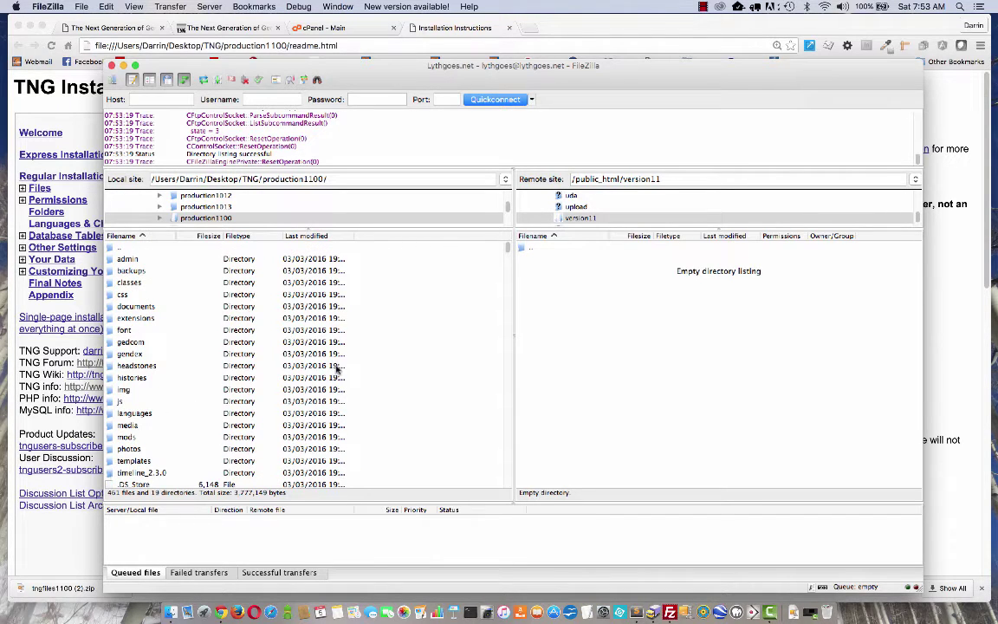
Select all production1100 files and folders and upload them into the remote version11 folder.
{"action": "left_click", "coordinate": [156, 330]}
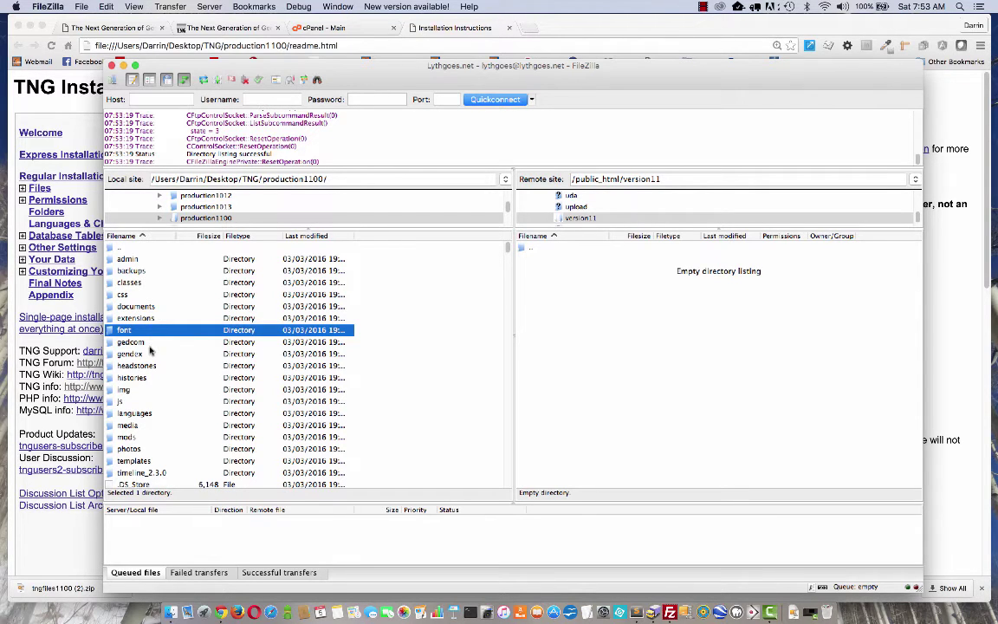
{"action": "left_click", "coordinate": [140, 354], "text": "shift"}
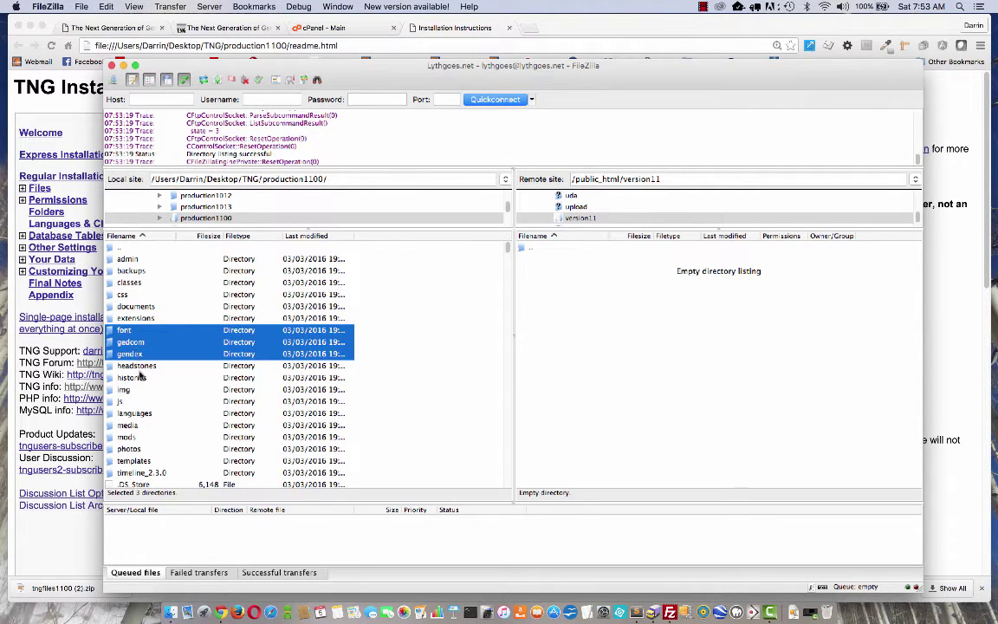
{"action": "left_click", "coordinate": [138, 378], "text": "super"}
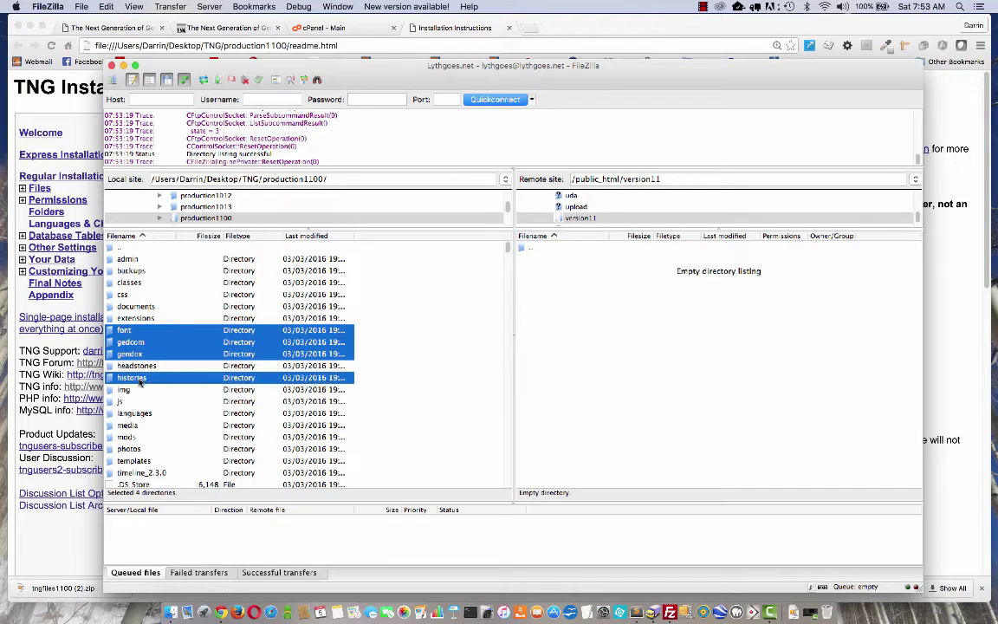
{"action": "left_click", "coordinate": [156, 307], "text": "super"}
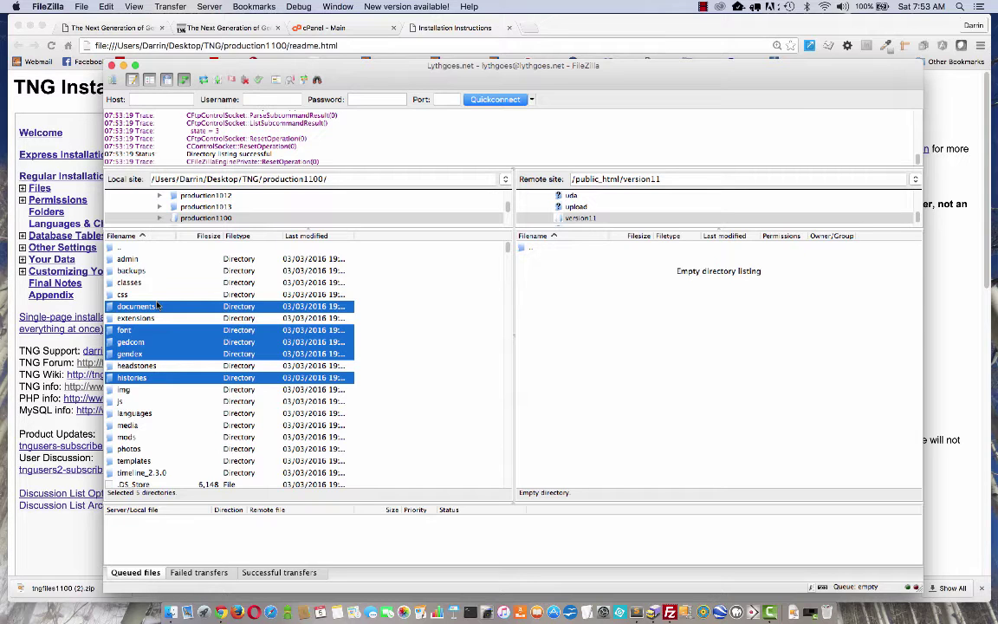
{"action": "key", "text": "super+a"}
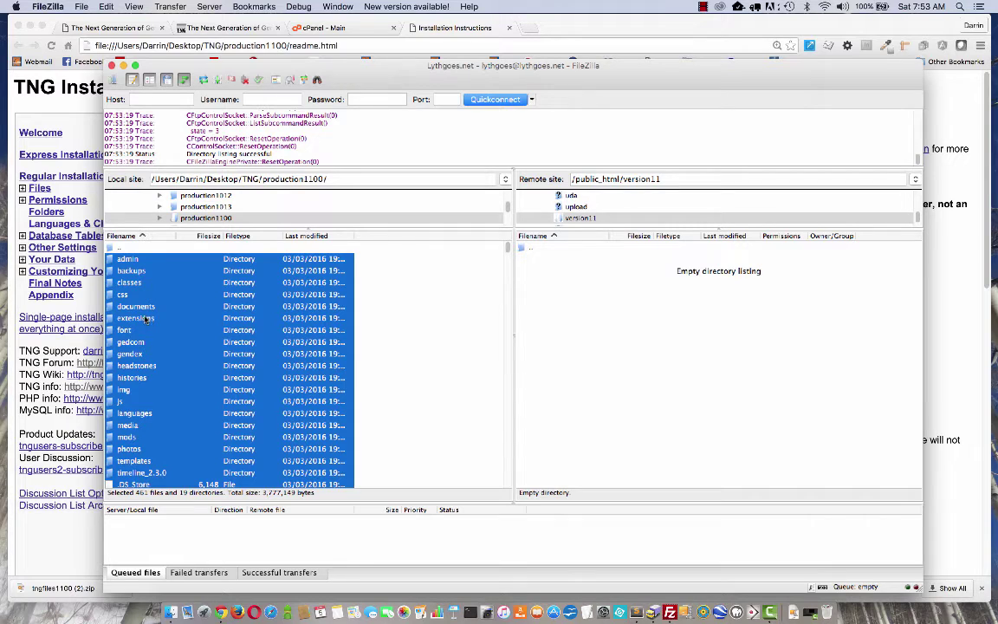
{"action": "left_click_drag", "start_coordinate": [143, 319], "coordinate": [598, 348]}
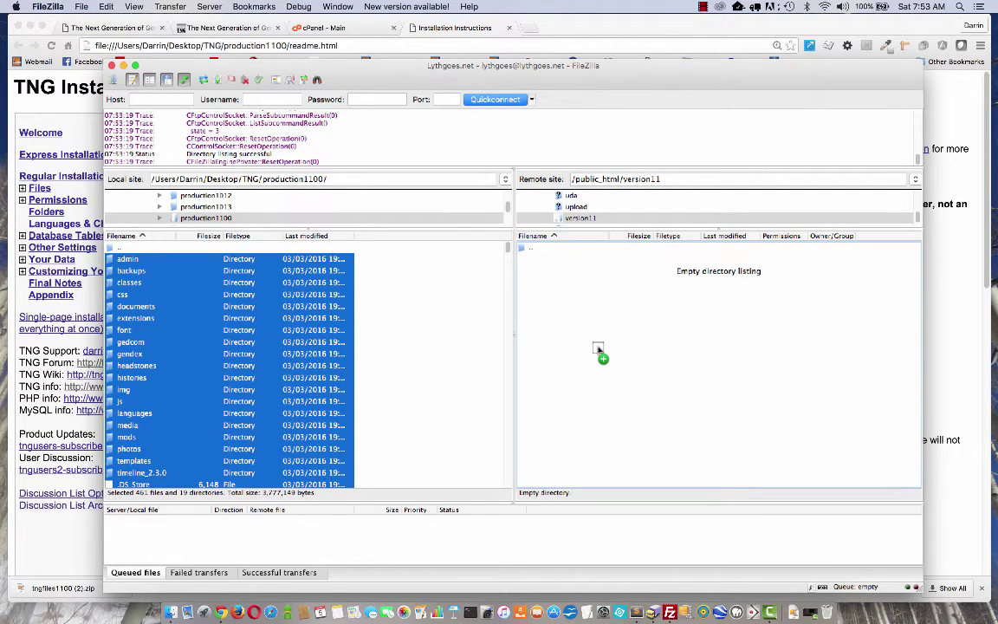
{"action": "left_click_drag", "start_coordinate": [598, 348], "coordinate": [598, 350]}
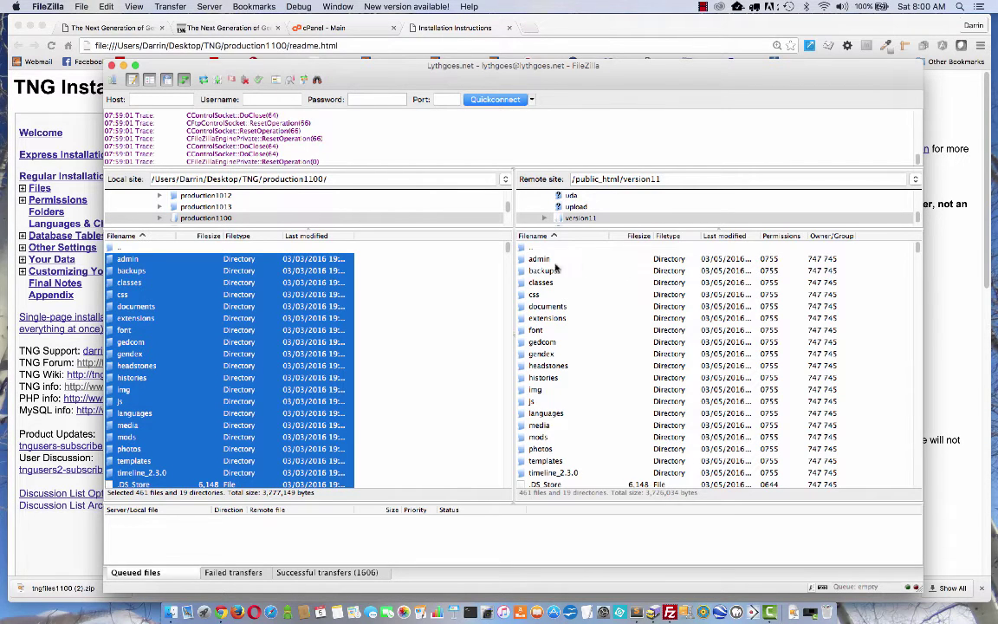
{"action": "left_click", "coordinate": [61, 563]}
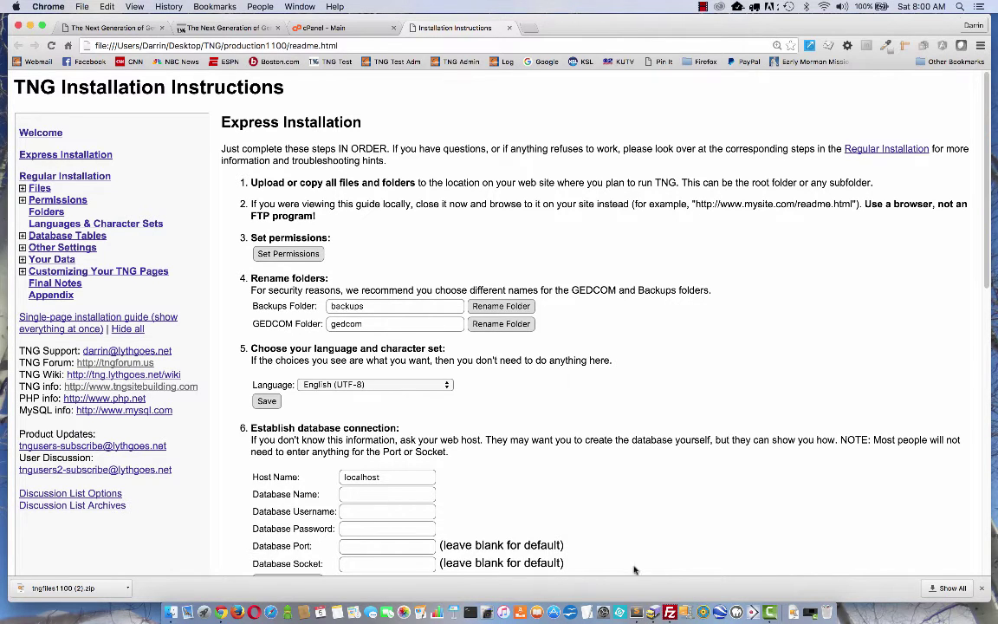
{"action": "key", "text": "super+Tab"}
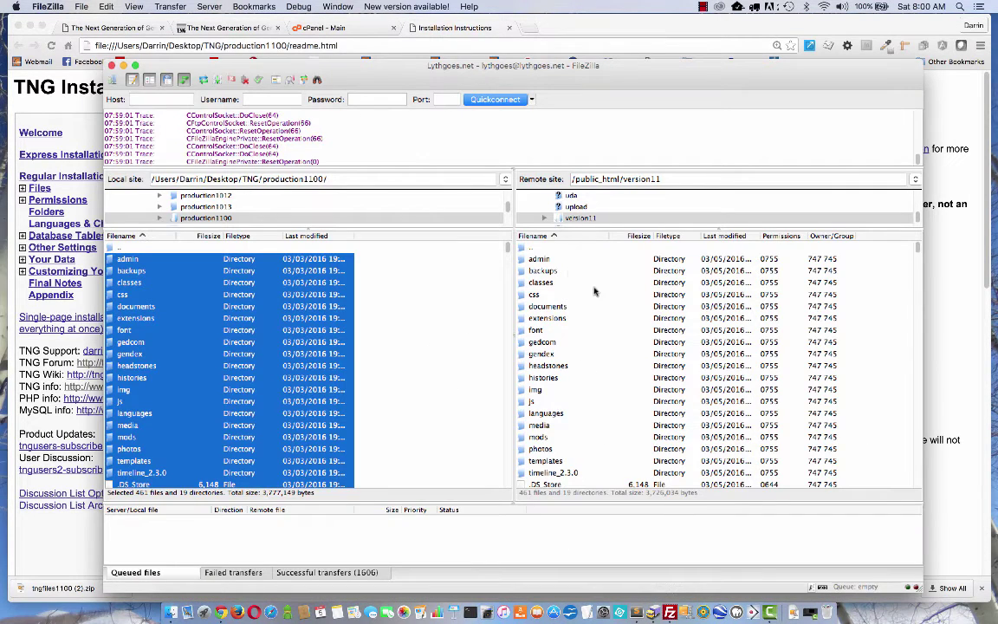
{"action": "left_click", "coordinate": [57, 481]}
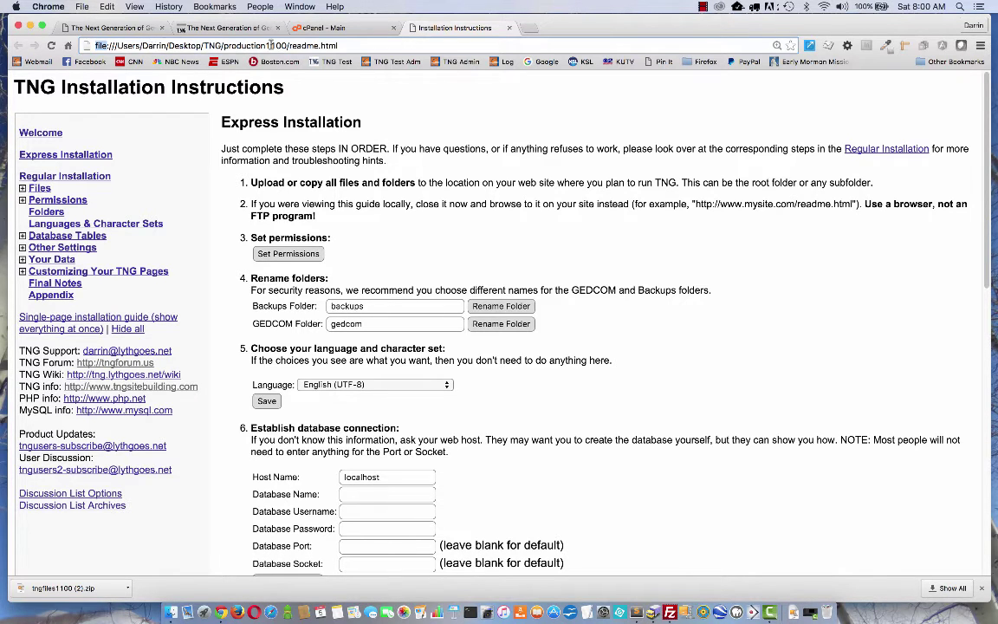
{"action": "left_click_drag", "start_coordinate": [353, 45], "coordinate": [72, 45]}
{"action": "type", "text": "http://"}
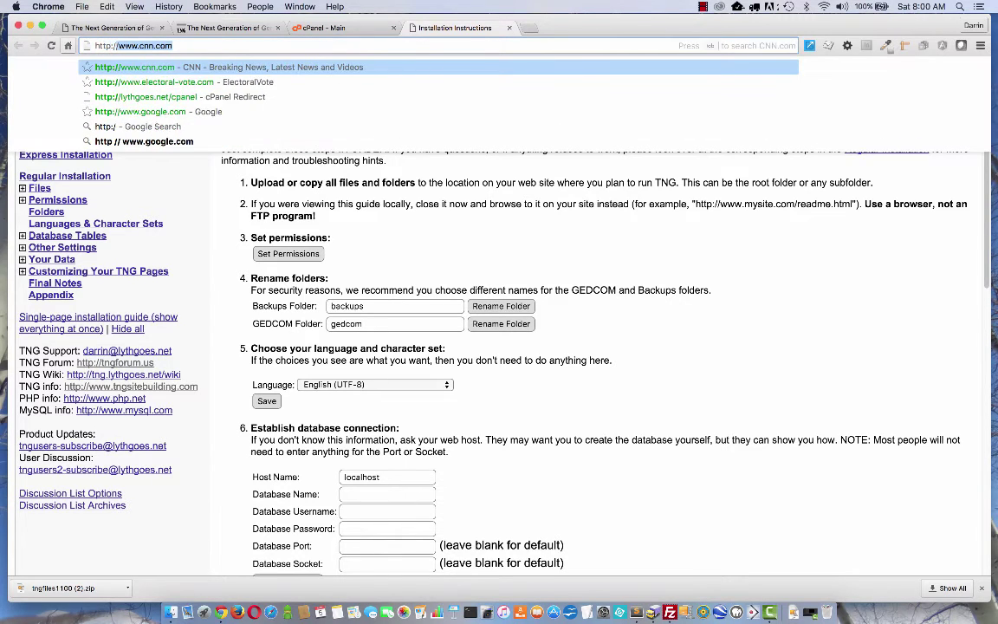
{"action": "type", "text": "lythgoes.net/"}
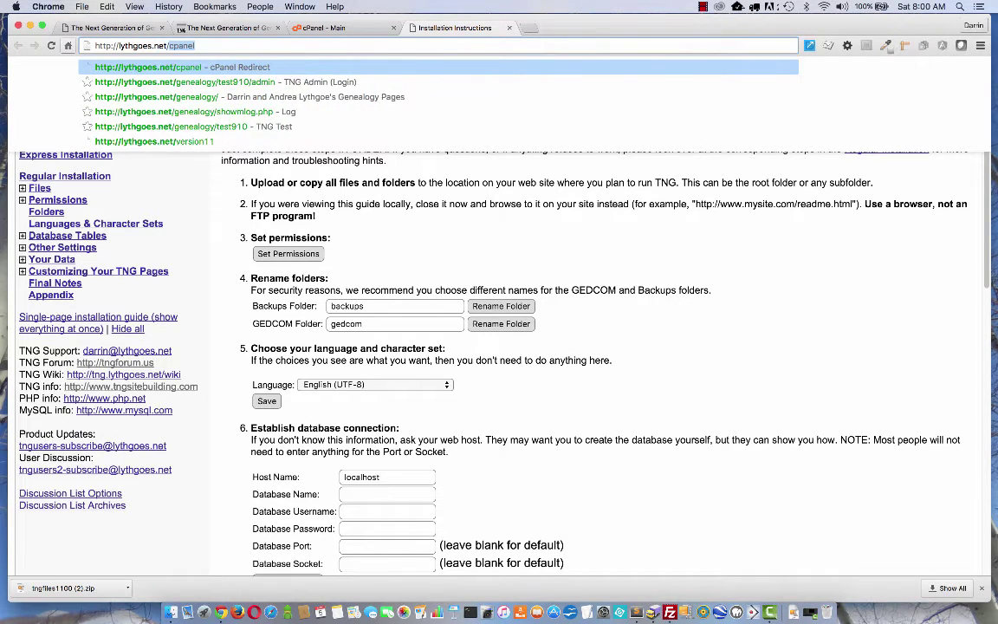
{"action": "type", "text": "version11/re"}
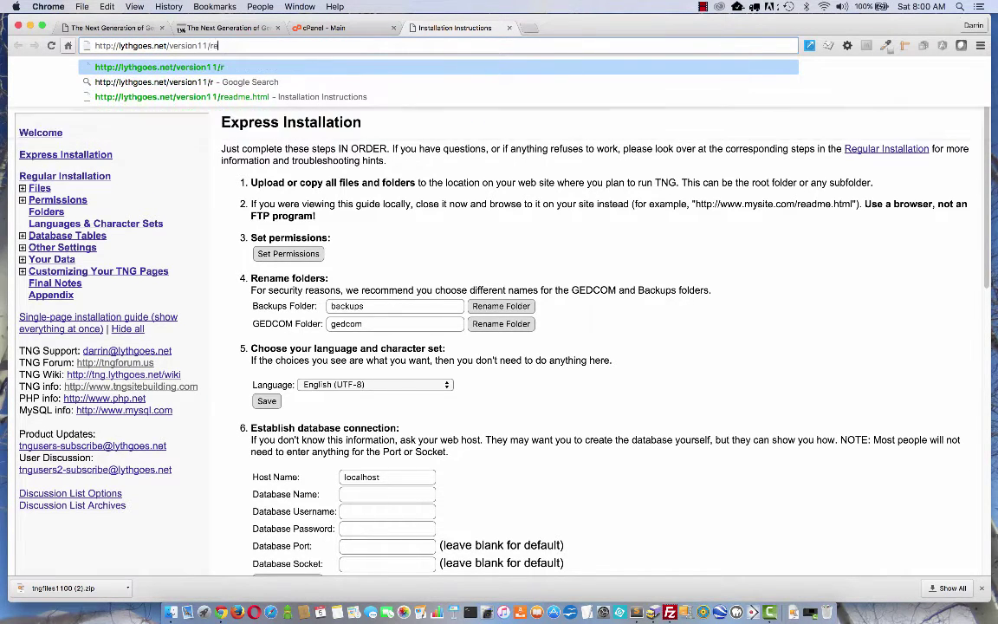
{"action": "type", "text": "adme.html"}
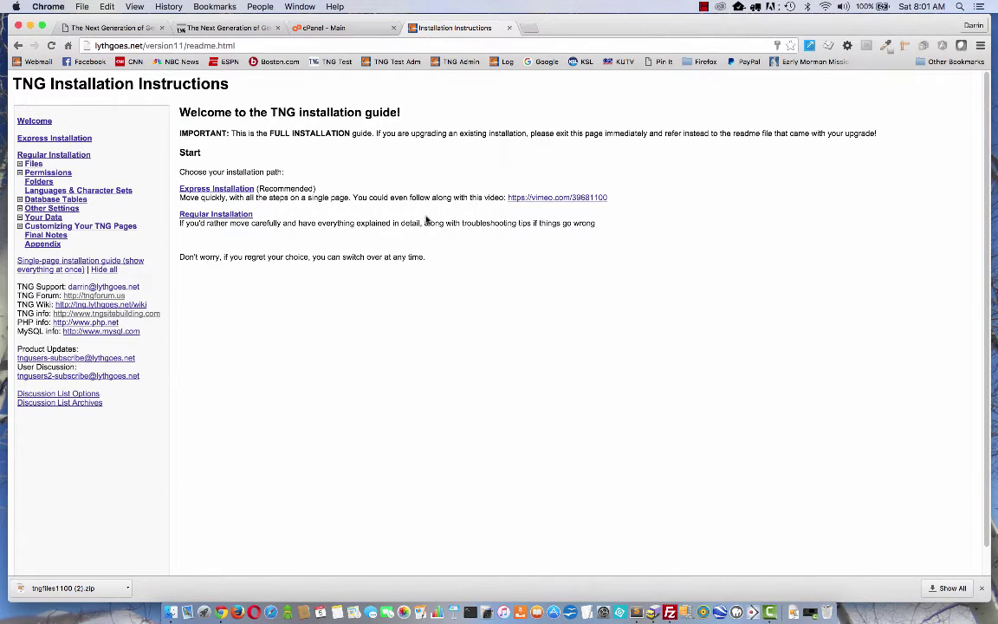
{"action": "key", "text": "super+equal"}
{"action": "key", "text": "super+equal"}
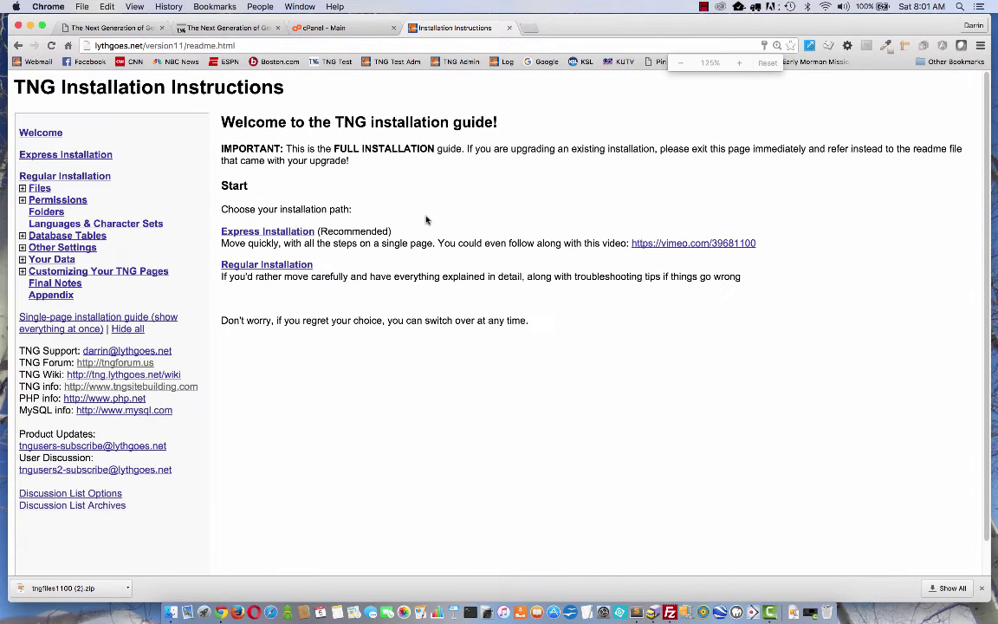
Run Set Permissions from the Express Installation page, then bring FileZilla back to front.
{"action": "left_click", "coordinate": [277, 231]}
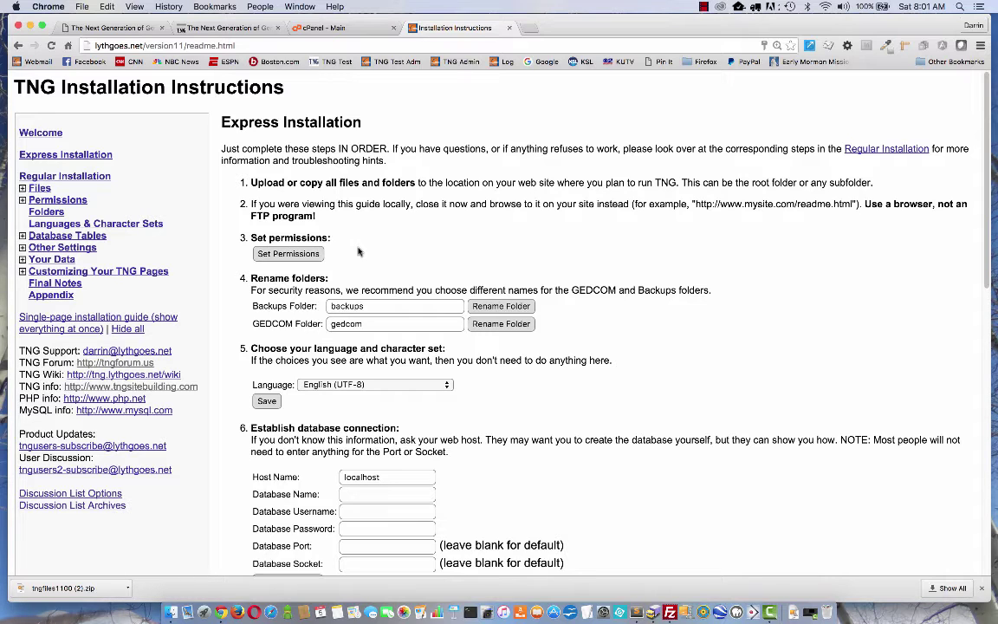
{"action": "left_click", "coordinate": [289, 255]}
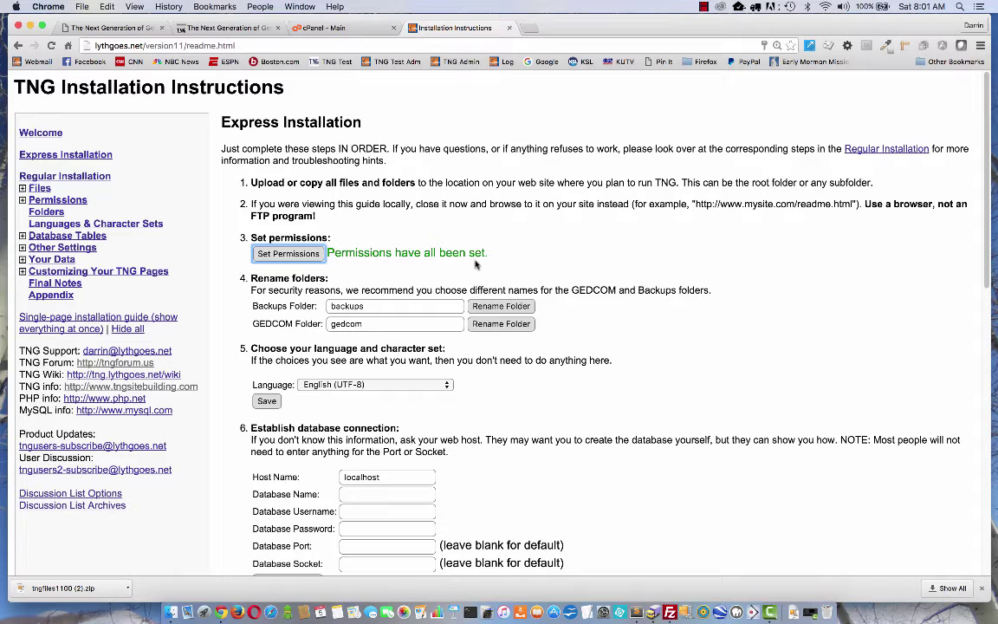
{"action": "left_click", "coordinate": [668, 613]}
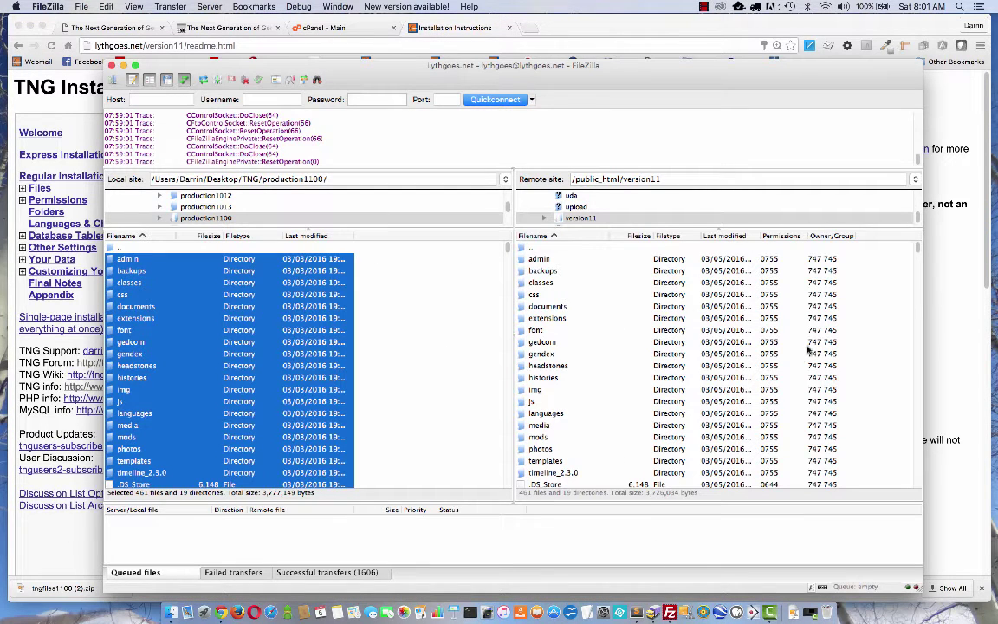
{"action": "scroll", "coordinate": [733, 375], "scroll_direction": "down", "scroll_amount": 5}
{"action": "right_click", "coordinate": [559, 379]}
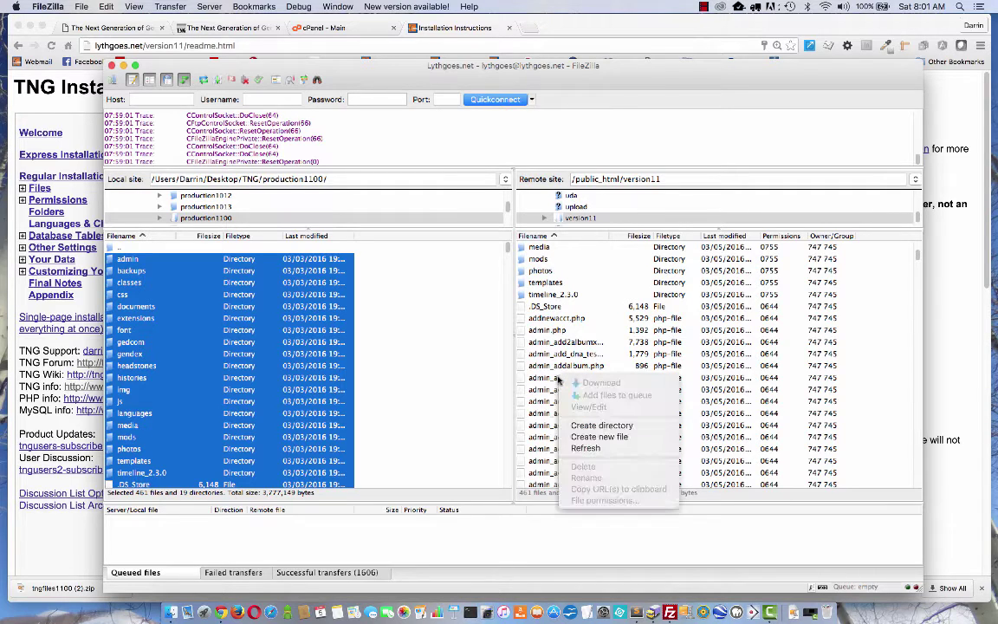
{"action": "left_click", "coordinate": [558, 380]}
{"action": "left_click", "coordinate": [547, 379]}
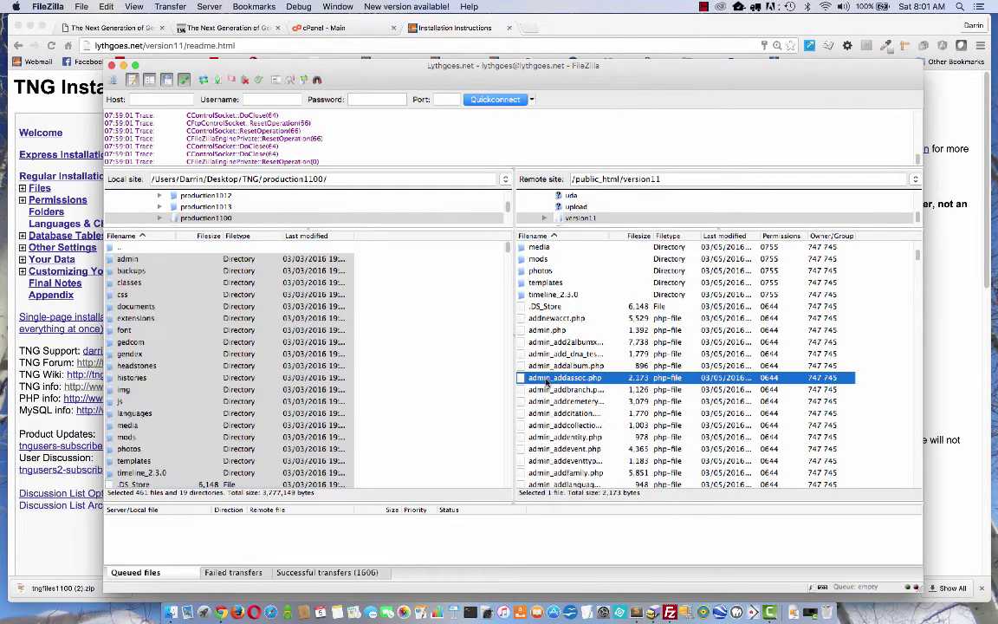
{"action": "right_click", "coordinate": [546, 380]}
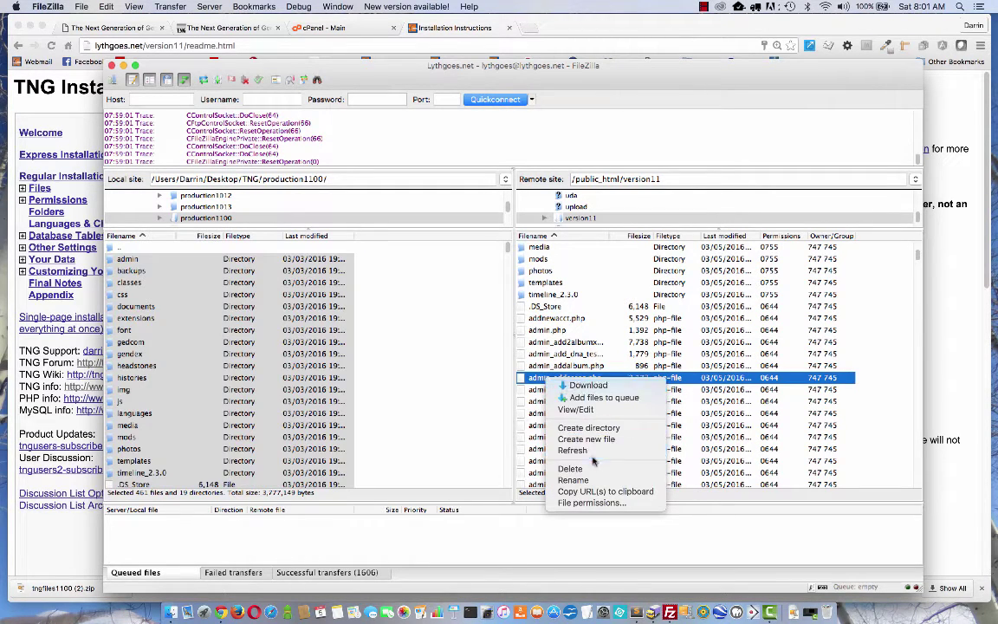
{"action": "left_click", "coordinate": [589, 503]}
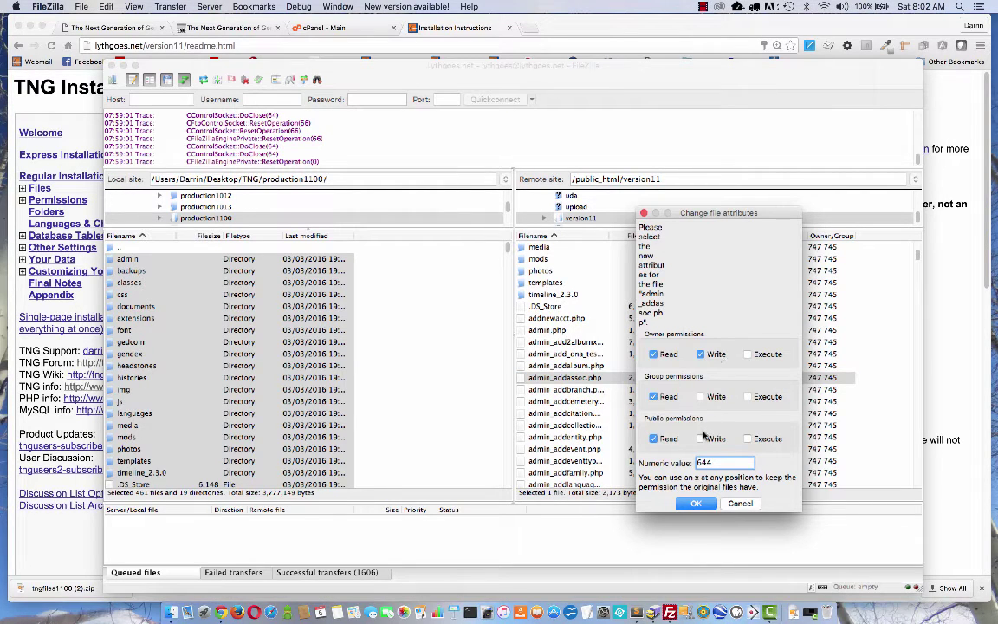
{"action": "double_click", "coordinate": [719, 462]}
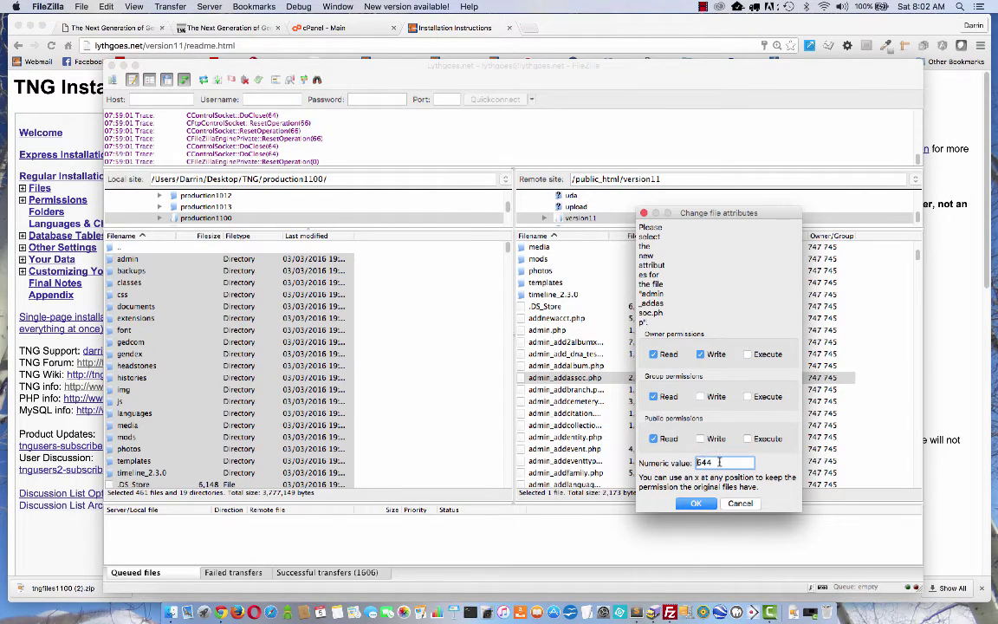
{"action": "left_click", "coordinate": [741, 504]}
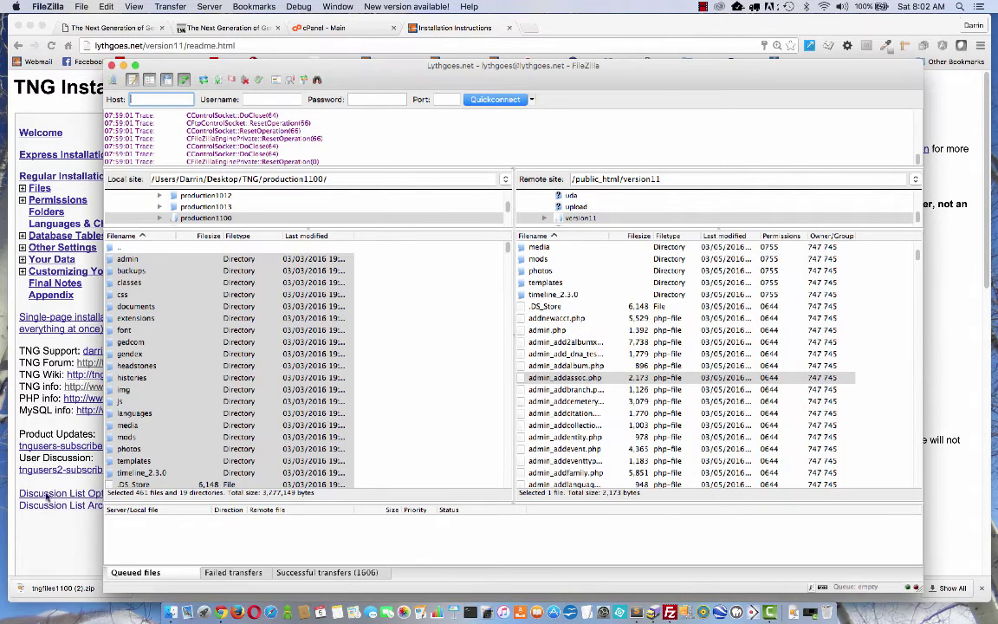
Append xyz to the Backups and GEDCOM folder names and rename them to backupsxyz and gedcomxyz.
{"action": "left_click", "coordinate": [54, 542]}
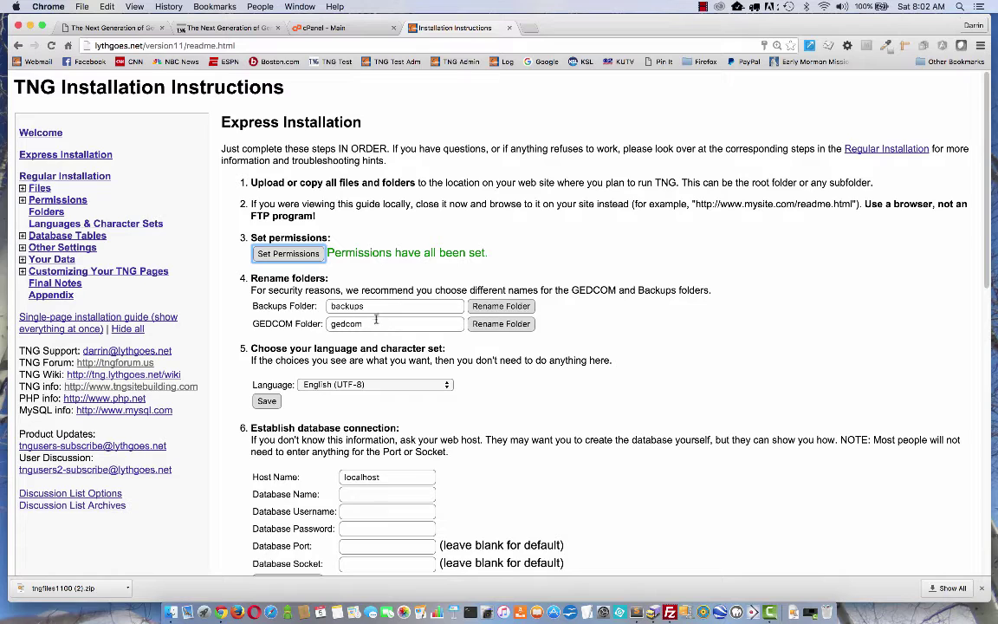
{"action": "left_click", "coordinate": [372, 306]}
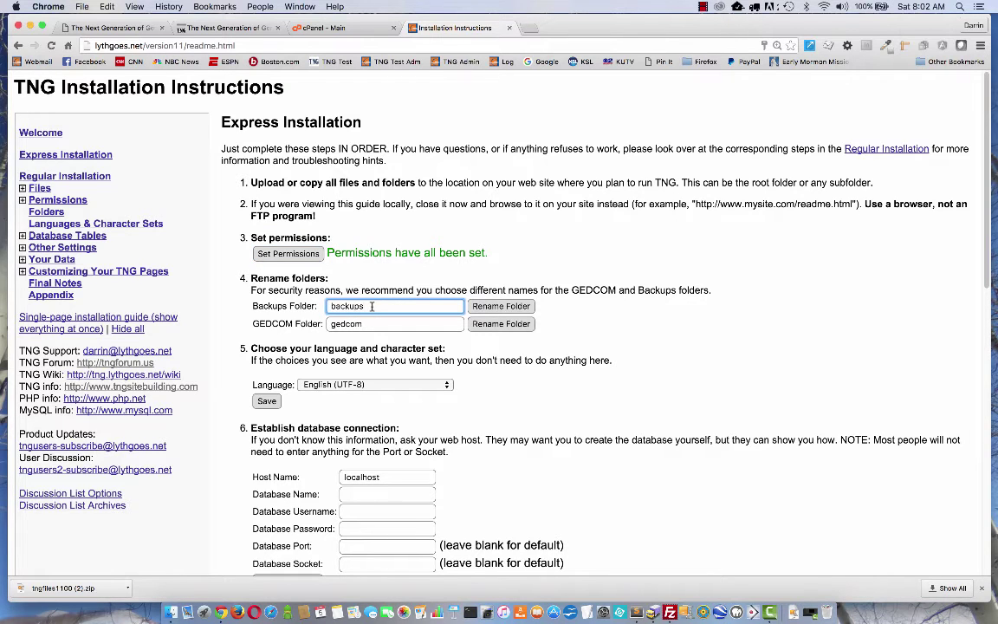
{"action": "type", "text": "xyz"}
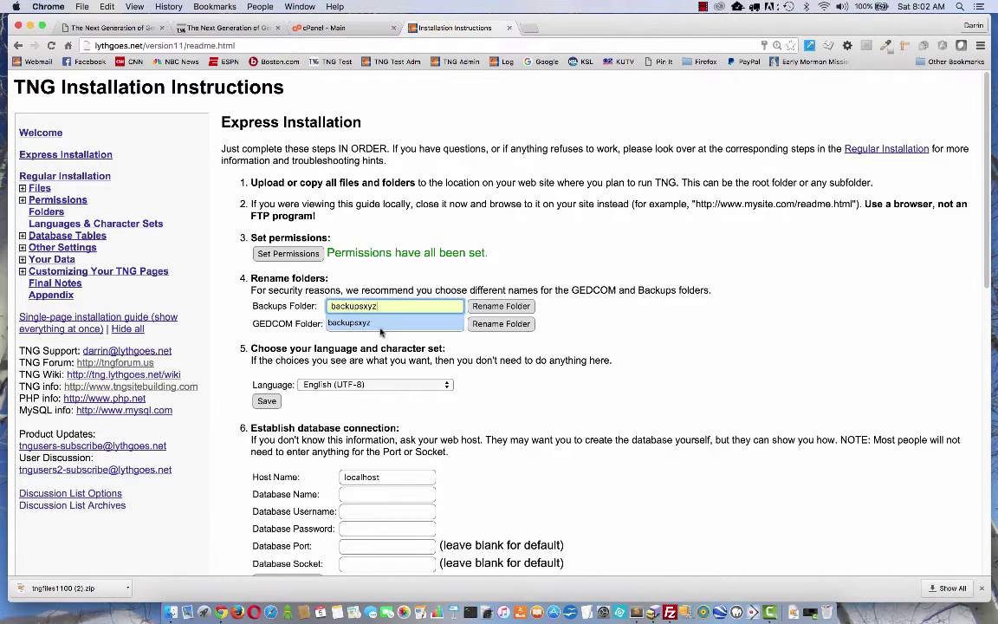
{"action": "left_click", "coordinate": [381, 322]}
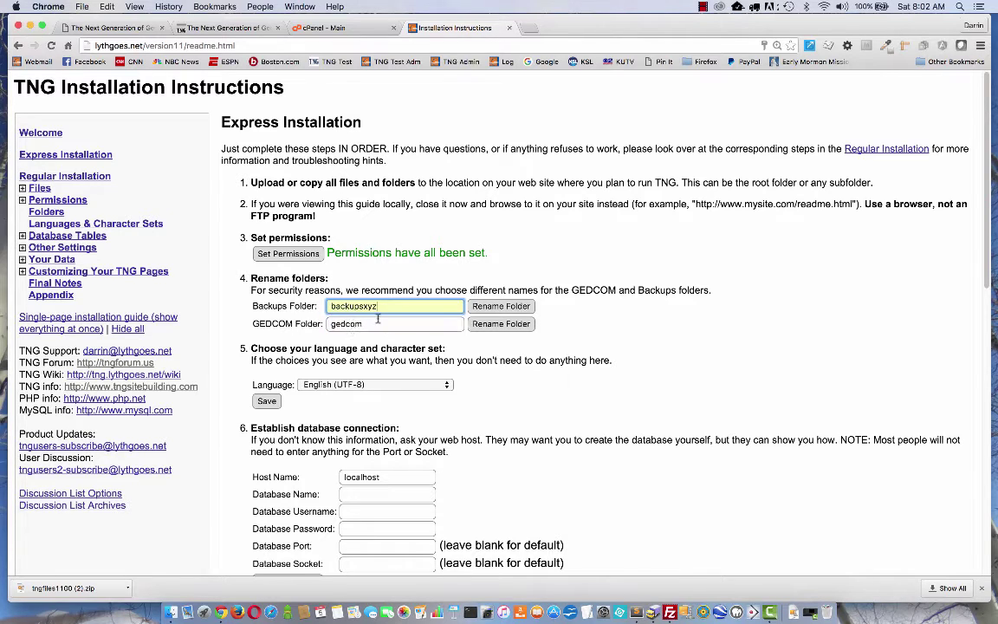
{"action": "left_click", "coordinate": [380, 323]}
{"action": "type", "text": "xyz"}
{"action": "left_click", "coordinate": [360, 327]}
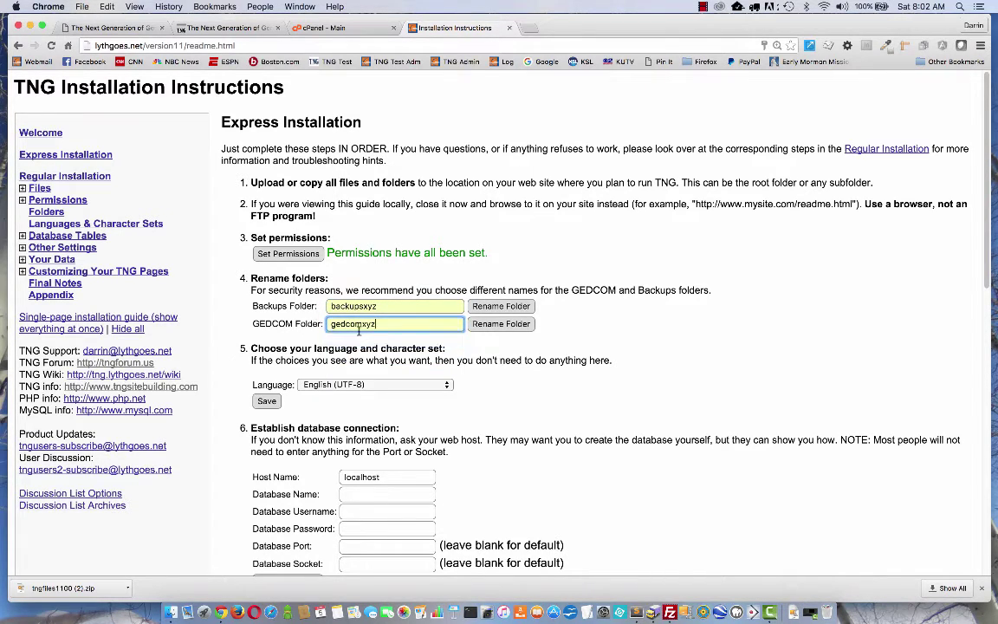
{"action": "left_click", "coordinate": [510, 312]}
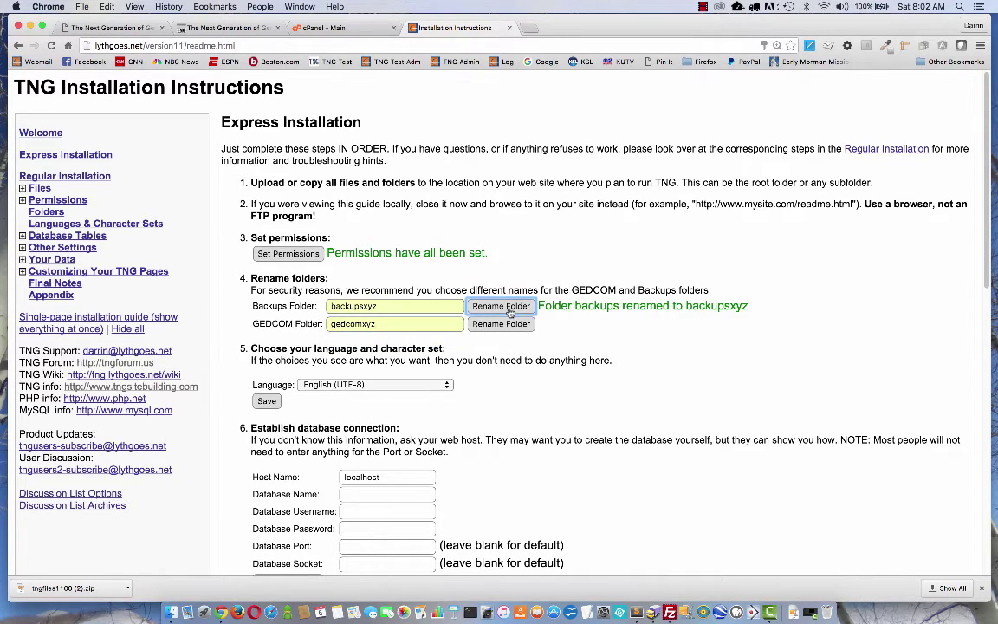
{"action": "left_click", "coordinate": [494, 325]}
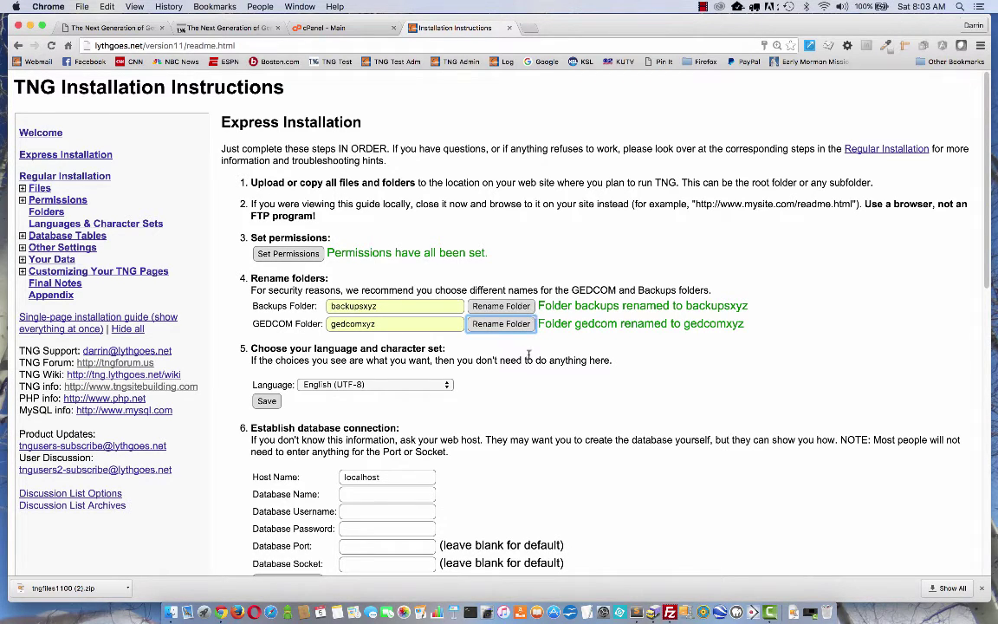
Choose English (UTF-8) as the language and character set and save it under step 5.
{"action": "scroll", "coordinate": [529, 356], "scroll_direction": "down", "scroll_amount": 1}
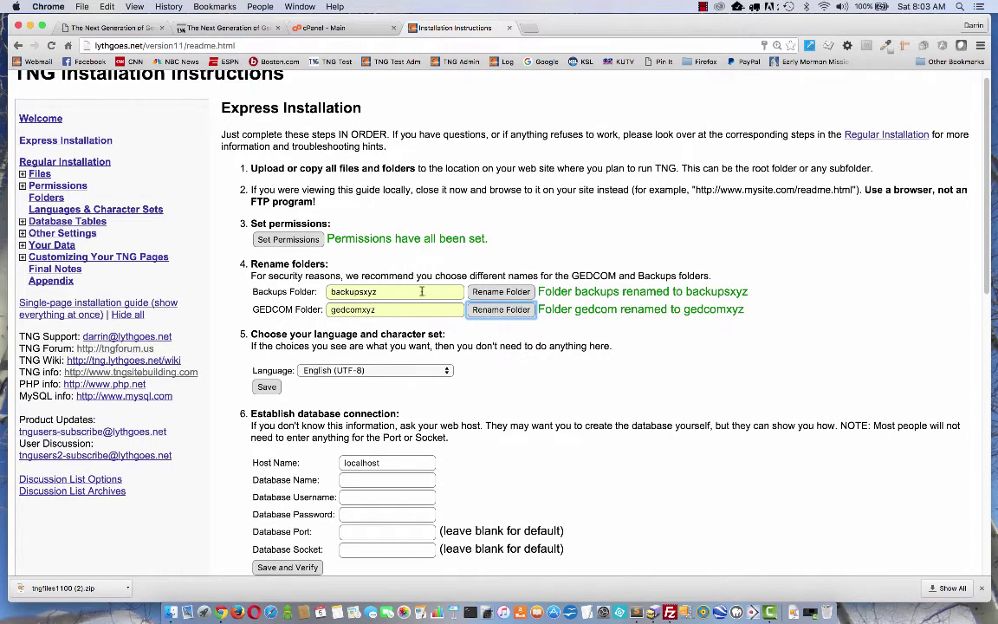
{"action": "scroll", "coordinate": [459, 269], "scroll_direction": "down", "scroll_amount": 5}
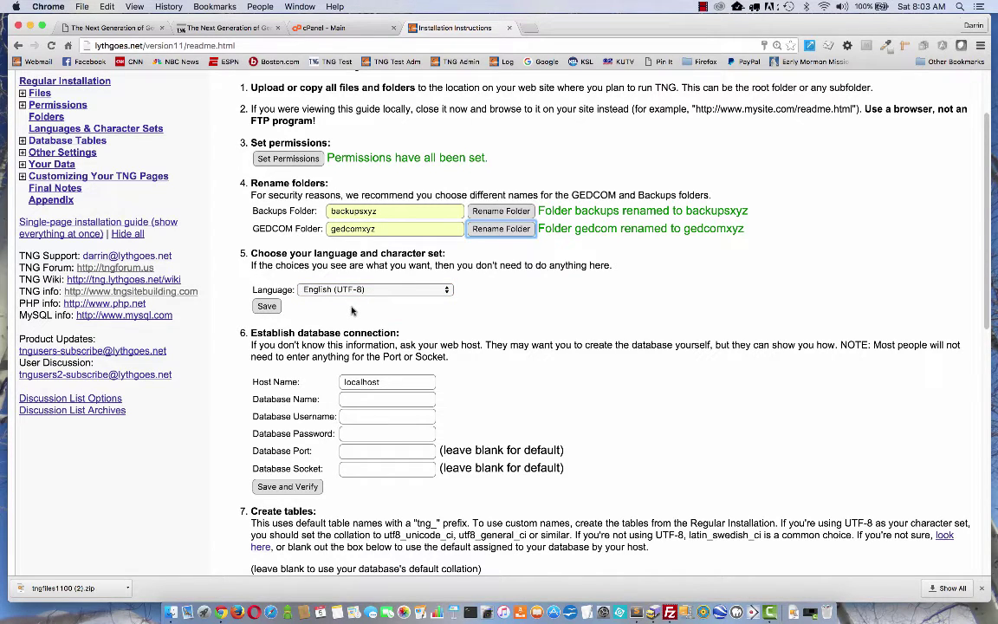
{"action": "left_click", "coordinate": [401, 291]}
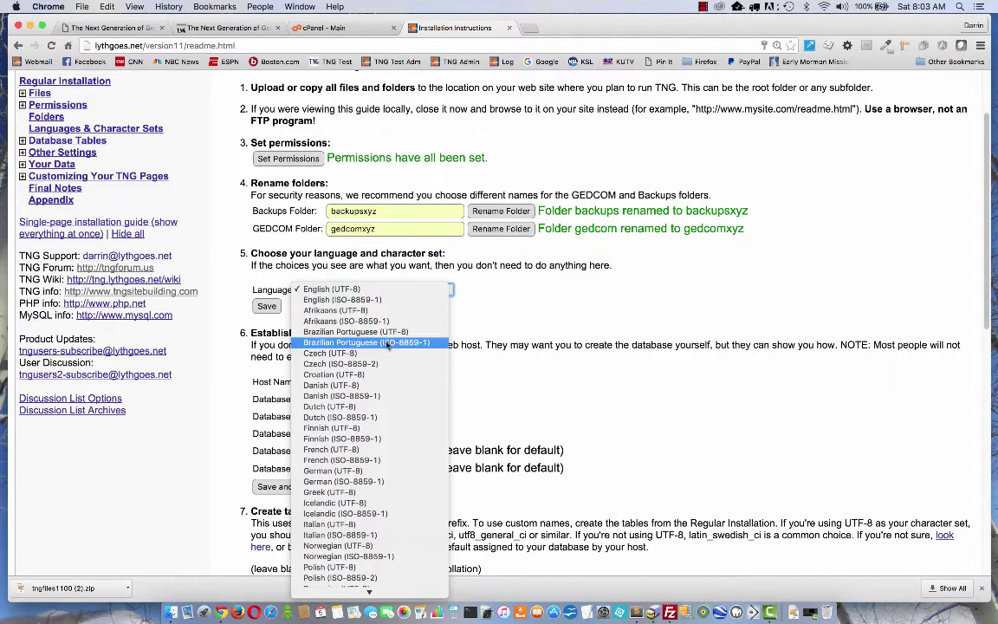
{"action": "scroll", "coordinate": [386, 349], "scroll_direction": "down", "scroll_amount": 3}
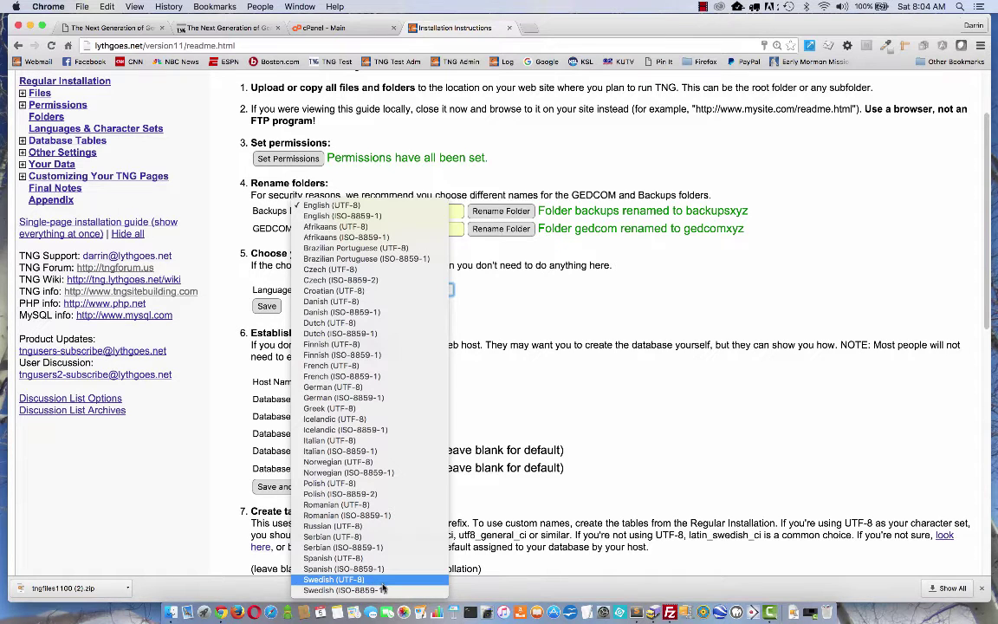
{"action": "left_click", "coordinate": [500, 294]}
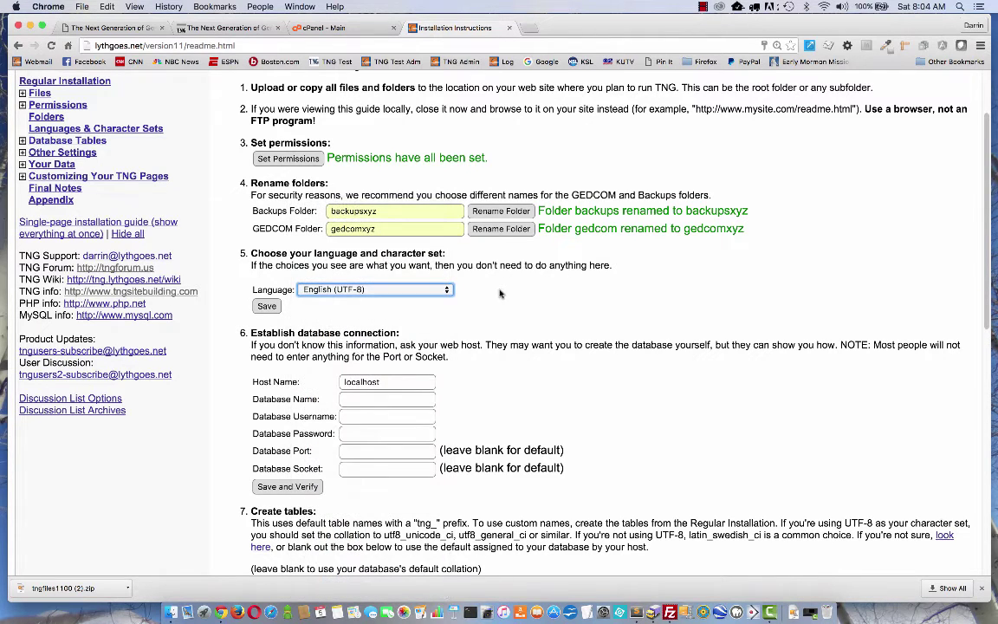
{"action": "left_click", "coordinate": [267, 307]}
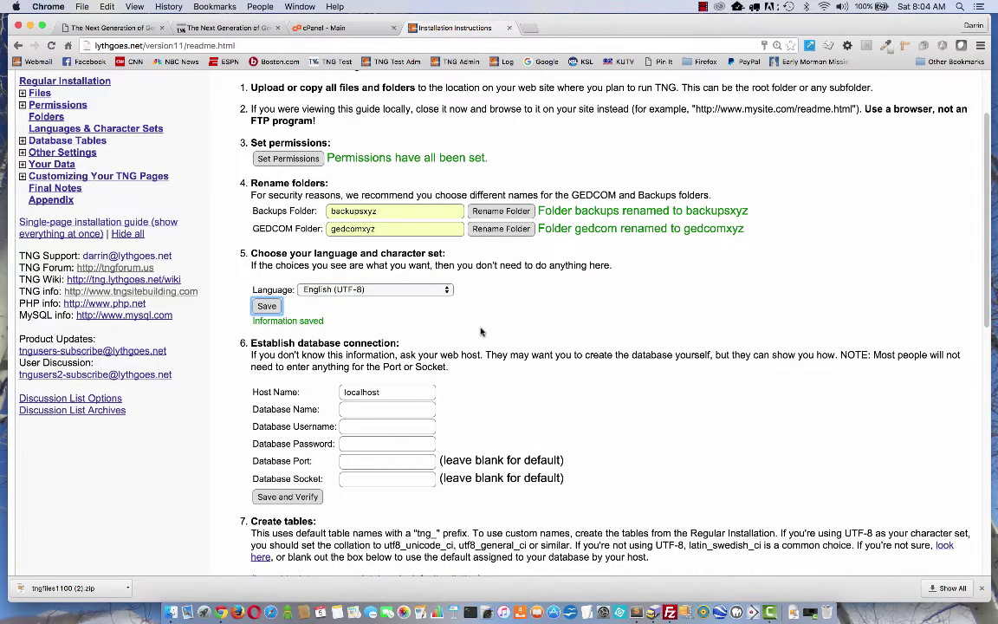
{"action": "scroll", "coordinate": [482, 332], "scroll_direction": "down", "scroll_amount": 3}
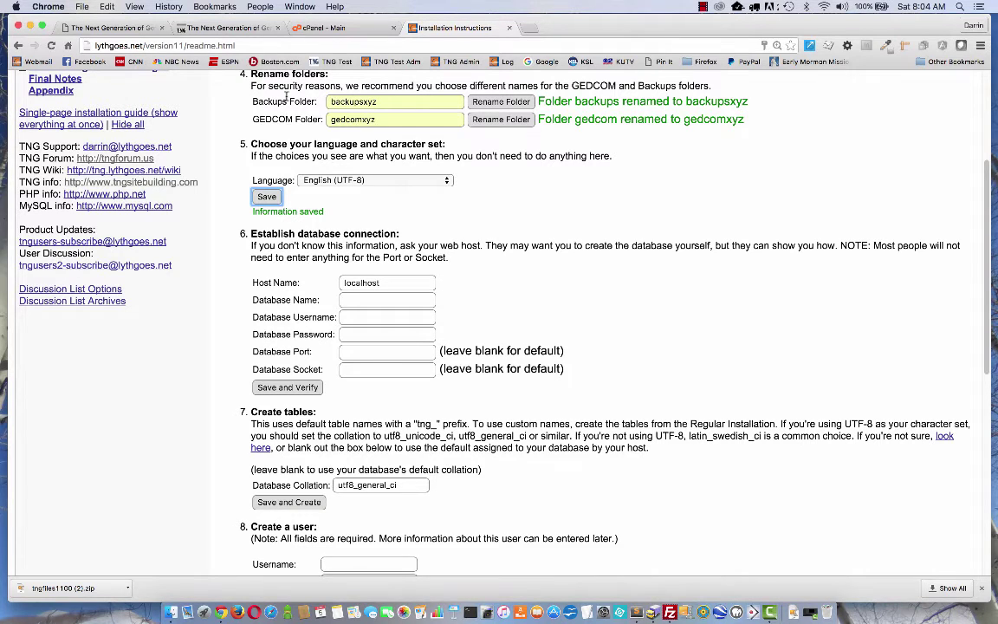
In cPanel's MySQL Databases page, create a new database named tng11.
{"action": "left_click", "coordinate": [324, 28]}
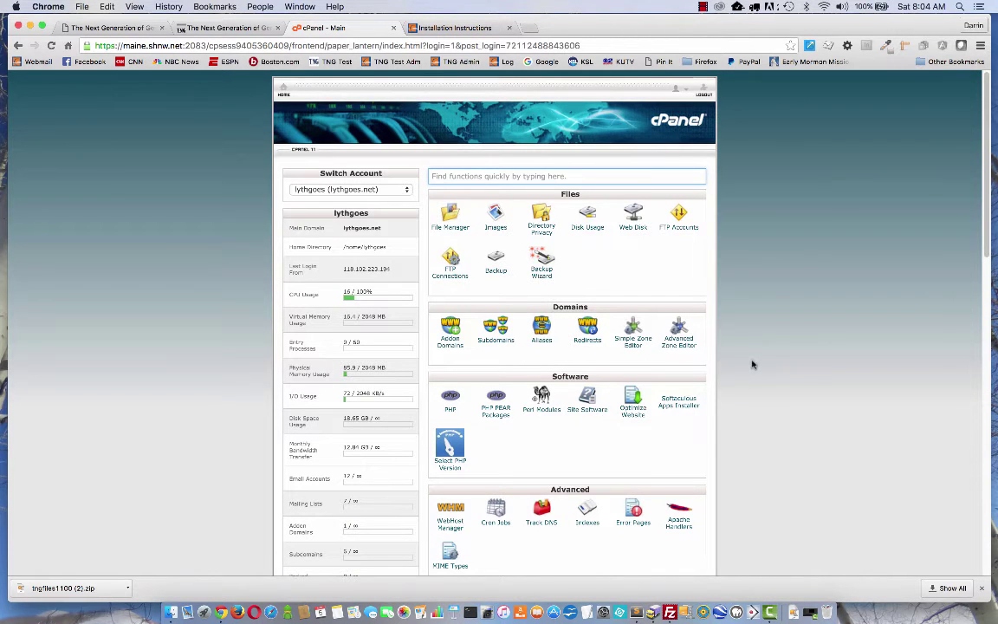
{"action": "scroll", "coordinate": [753, 365], "scroll_direction": "down", "scroll_amount": 1}
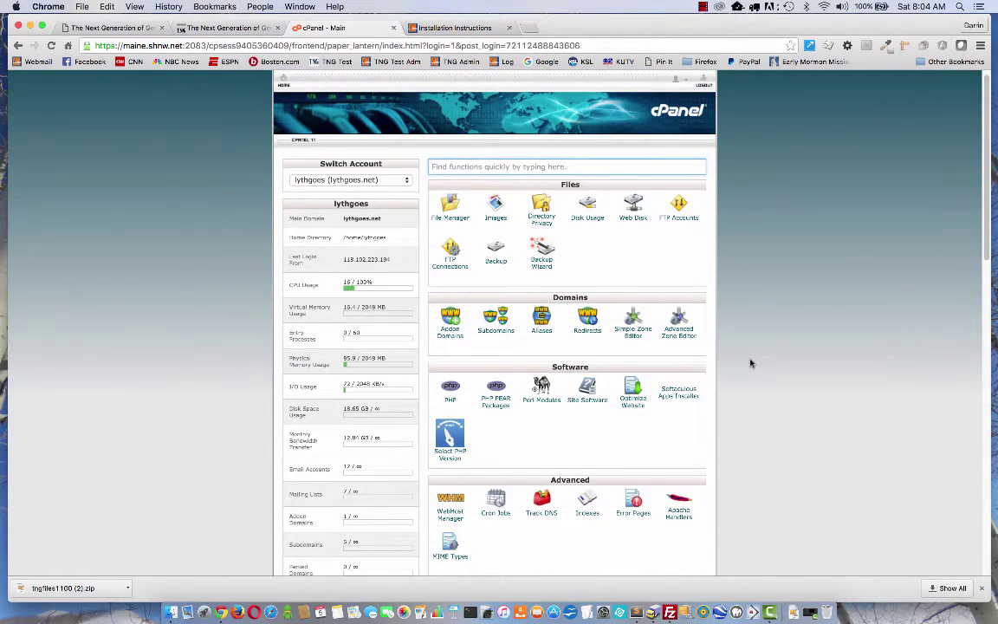
{"action": "scroll", "coordinate": [751, 363], "scroll_direction": "down", "scroll_amount": 3}
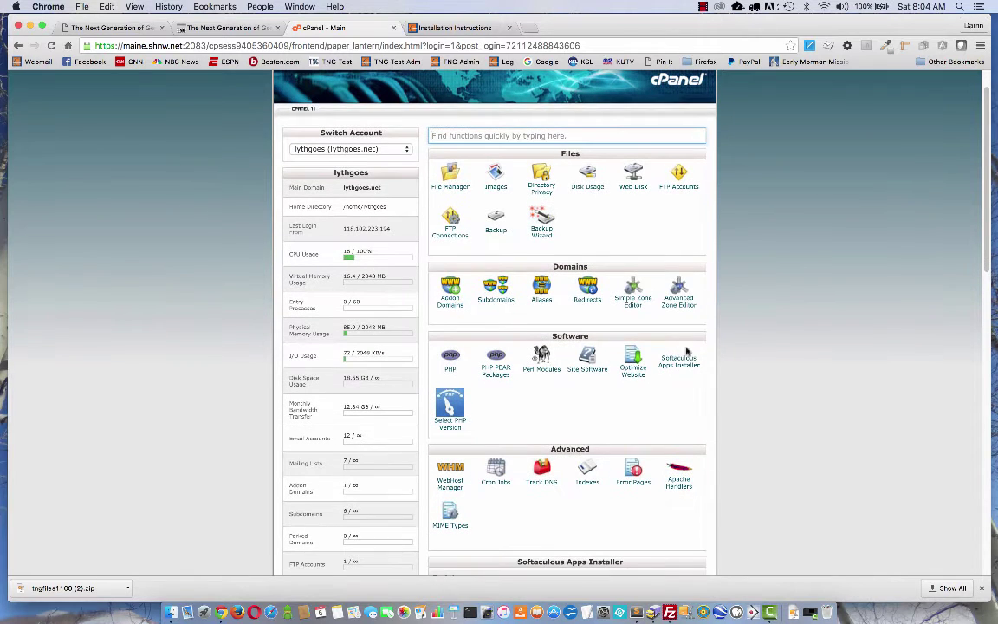
{"action": "scroll", "coordinate": [685, 378], "scroll_direction": "down", "scroll_amount": 10}
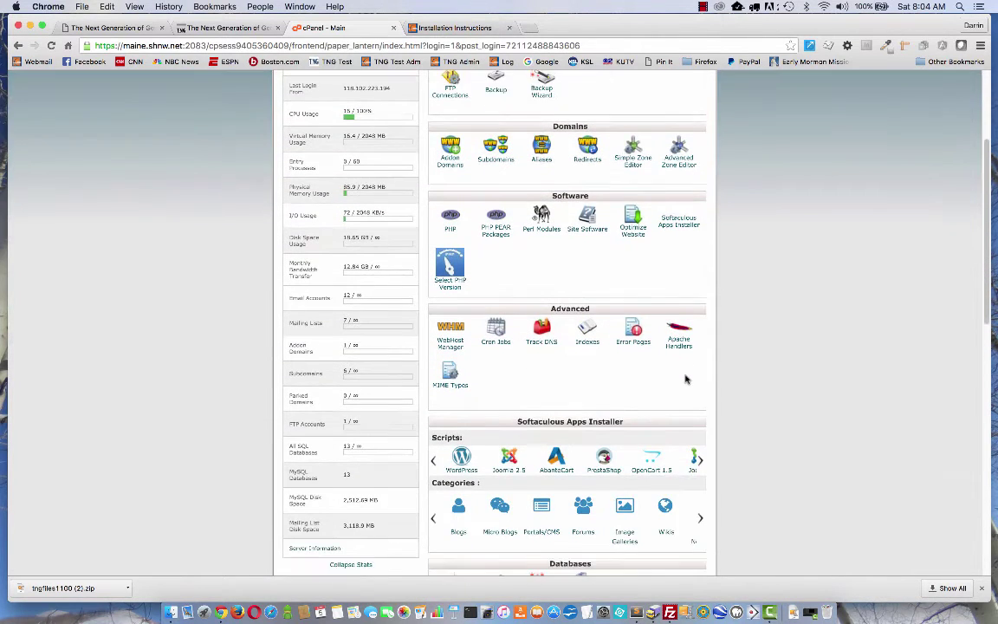
{"action": "scroll", "coordinate": [685, 379], "scroll_direction": "down", "scroll_amount": 15}
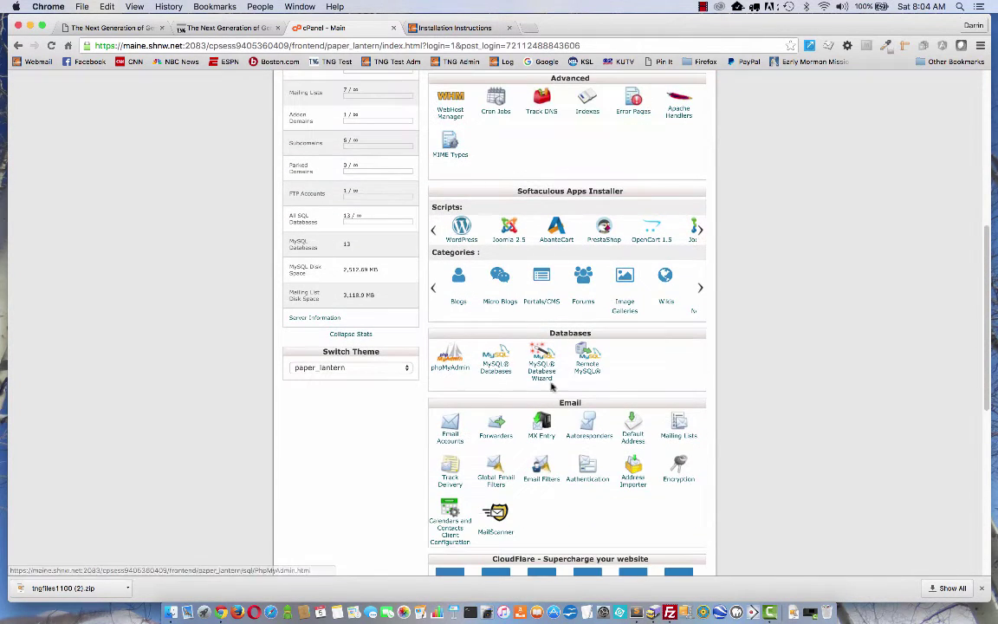
{"action": "scroll", "coordinate": [652, 343], "scroll_direction": "down", "scroll_amount": 2}
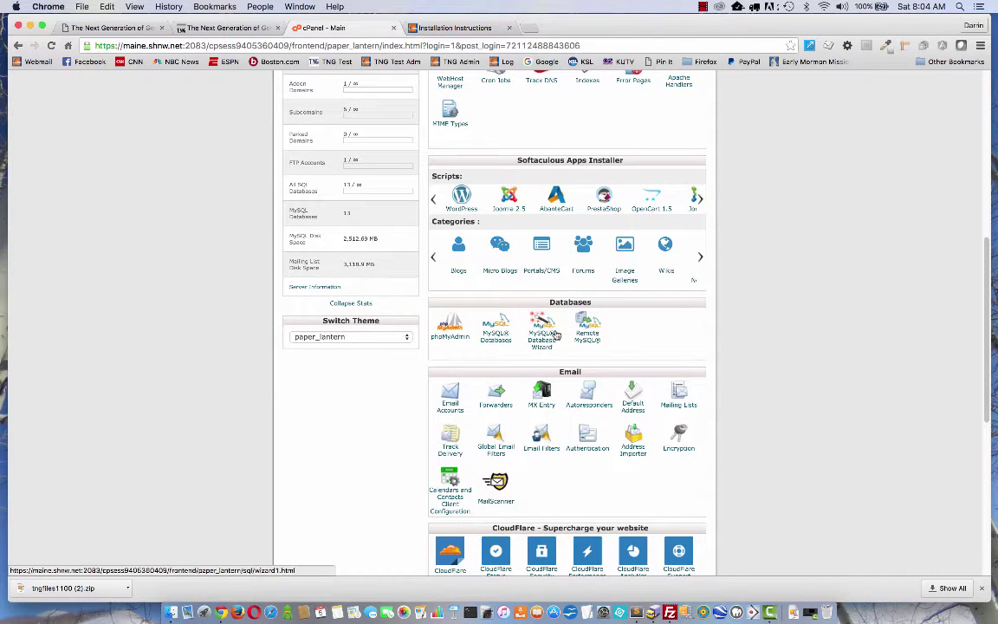
{"action": "left_click", "coordinate": [494, 345]}
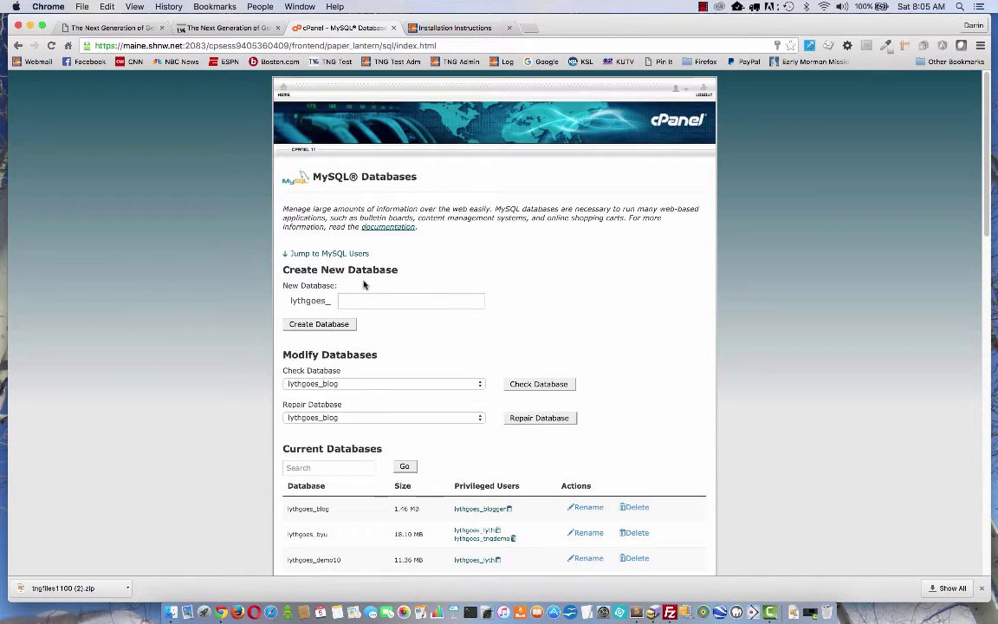
{"action": "left_click_drag", "start_coordinate": [289, 300], "coordinate": [328, 300]}
{"action": "left_click", "coordinate": [347, 301]}
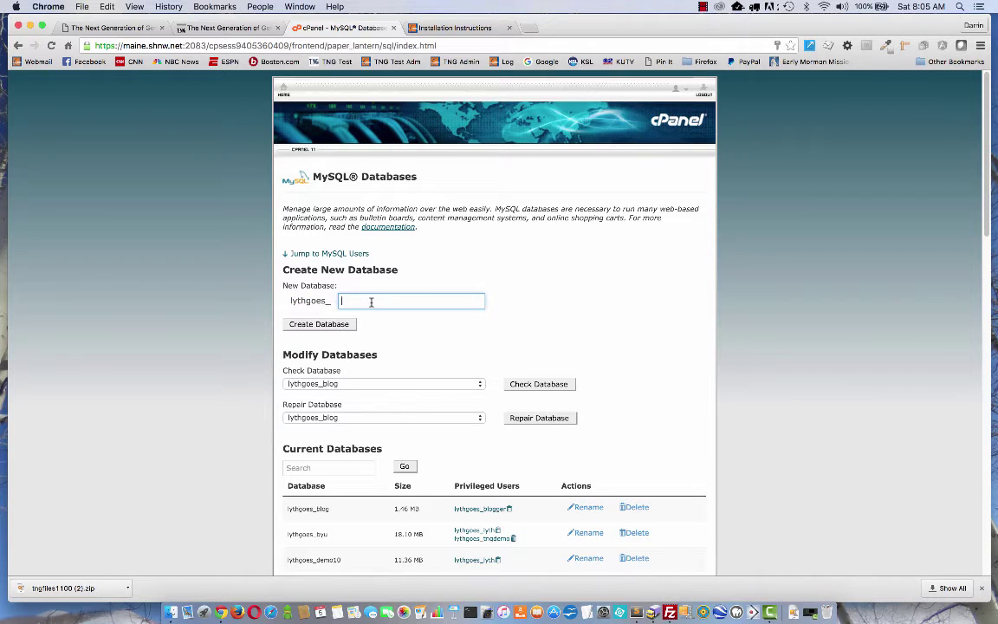
{"action": "type", "text": "tng11"}
{"action": "left_click", "coordinate": [294, 325]}
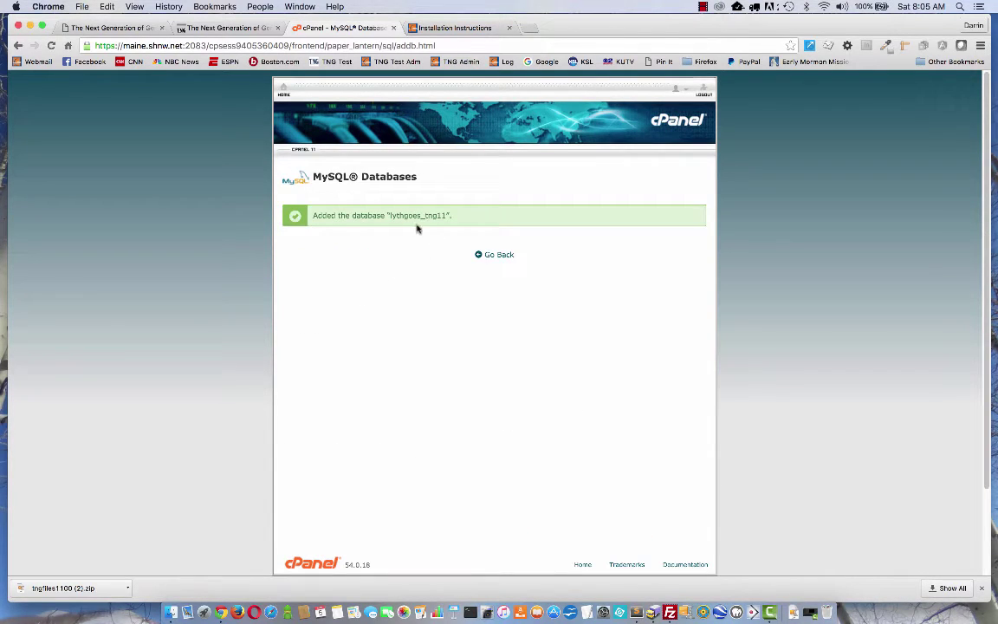
Back on MySQL Databases, enter tng11 as the new database user's name.
{"action": "left_click", "coordinate": [488, 256]}
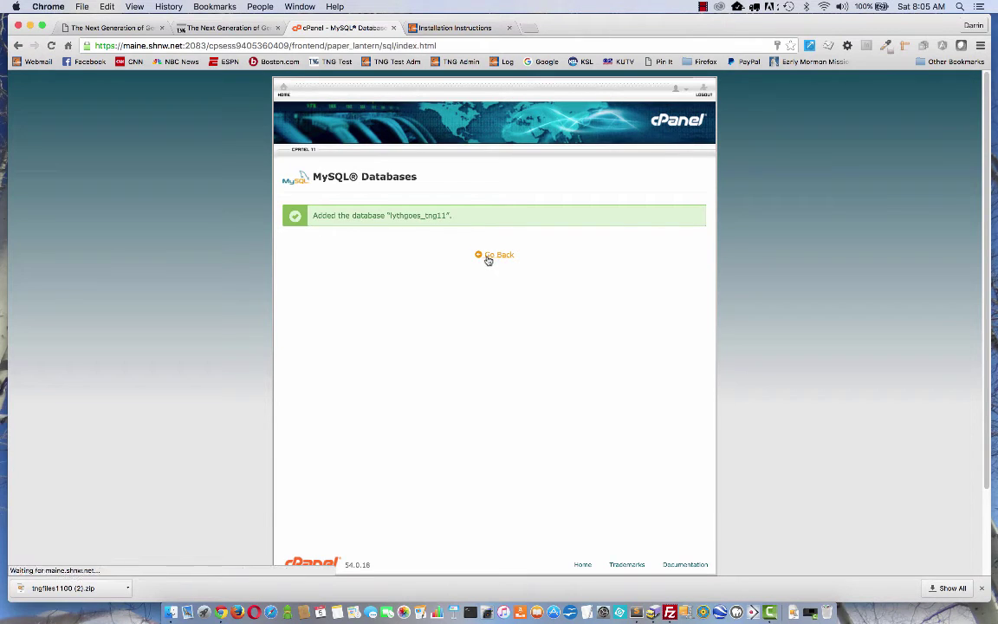
{"action": "scroll", "coordinate": [501, 281], "scroll_direction": "down", "scroll_amount": 10}
{"action": "scroll", "coordinate": [501, 280], "scroll_direction": "down", "scroll_amount": 4}
{"action": "scroll", "coordinate": [501, 280], "scroll_direction": "down", "scroll_amount": 1}
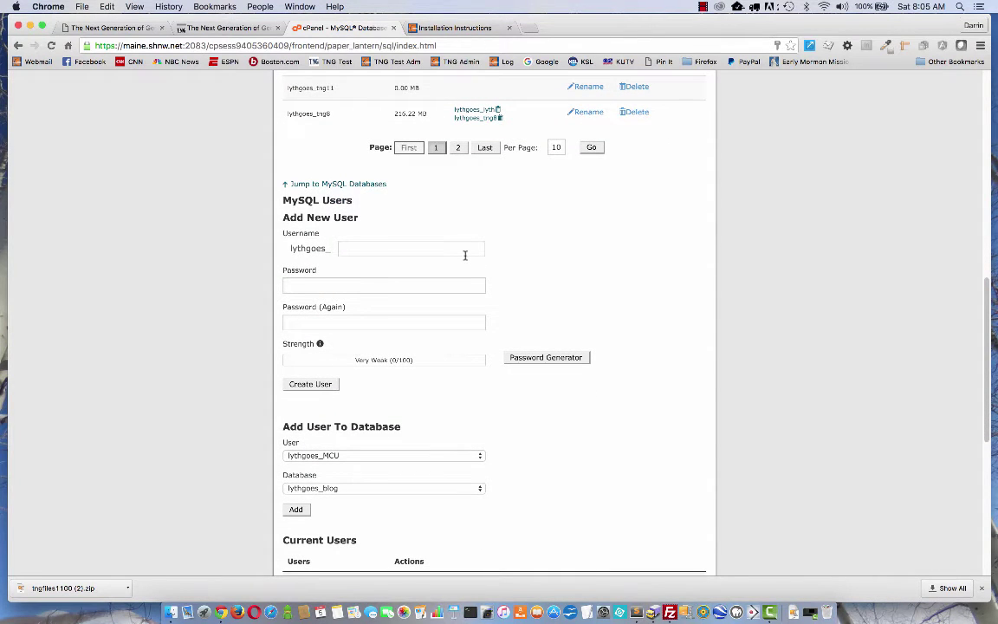
{"action": "left_click", "coordinate": [358, 248]}
{"action": "type", "text": "tng11"}
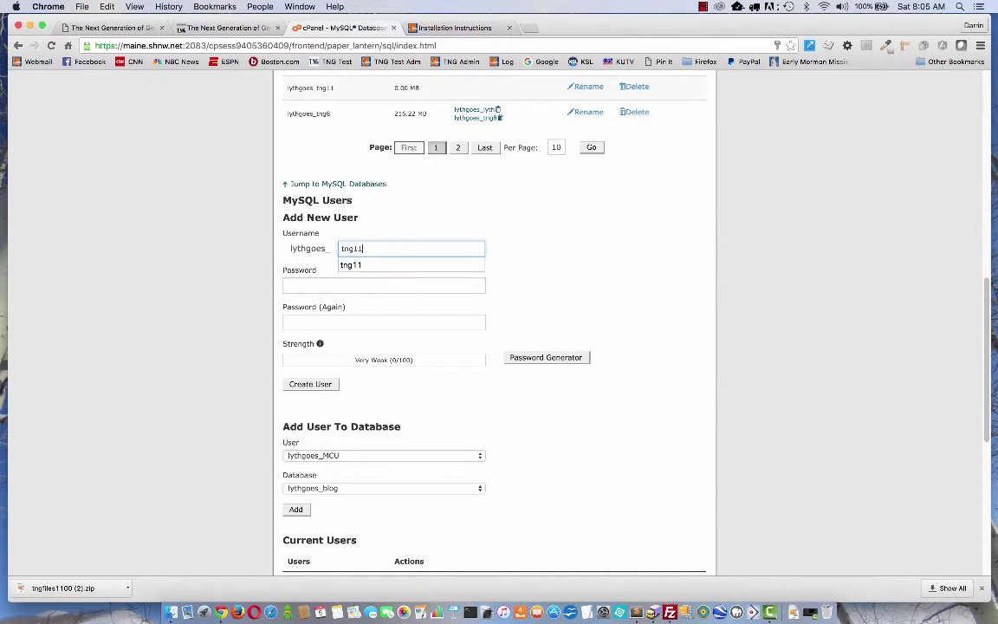
{"action": "left_click", "coordinate": [368, 182]}
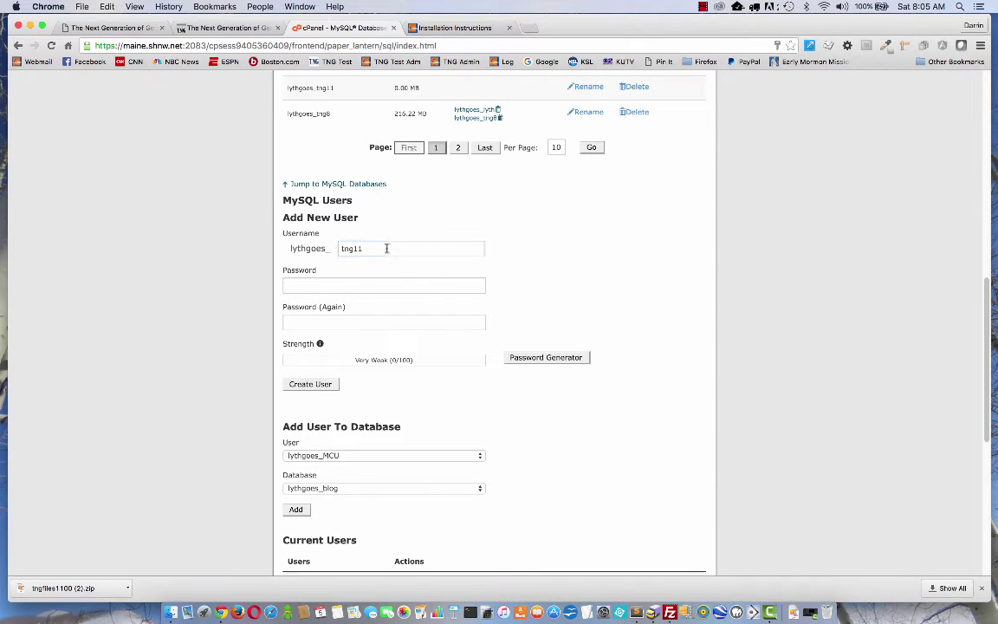
Enter and confirm the user's password, create the user, and decline Chrome's password save.
{"action": "left_click", "coordinate": [317, 286]}
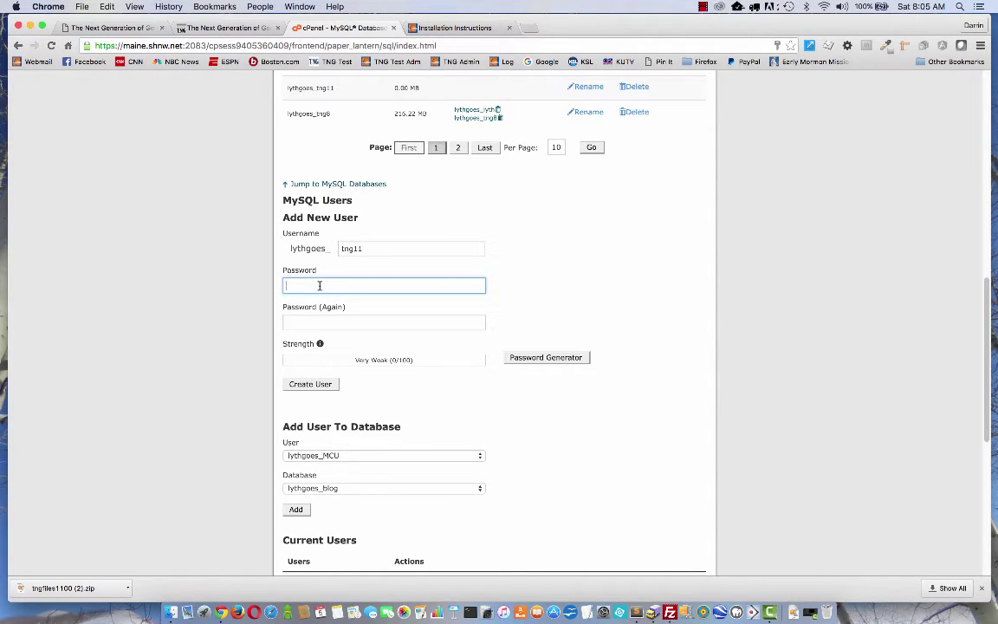
{"action": "type", "text": "•••"}
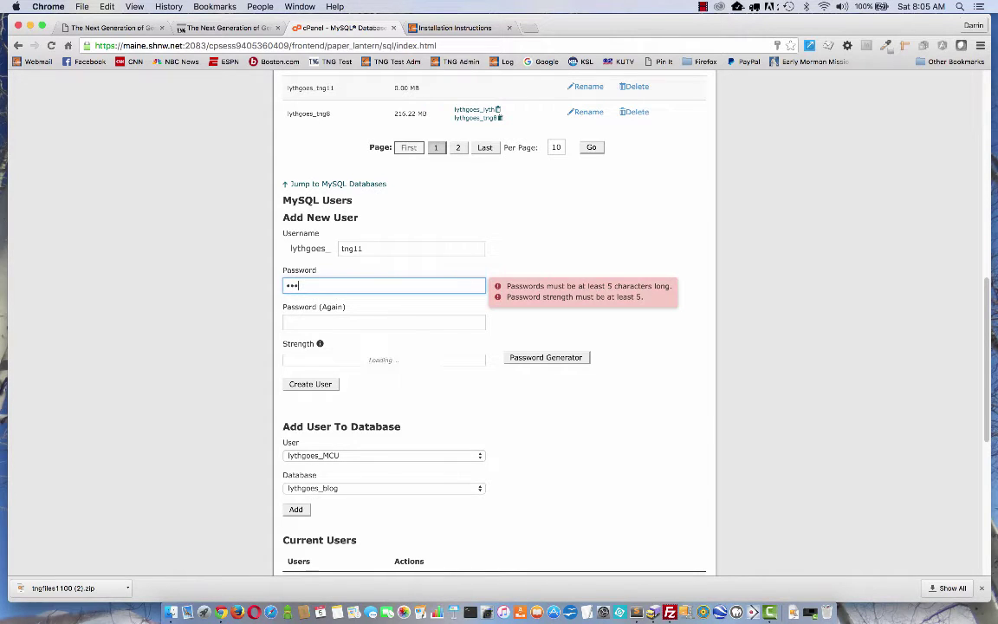
{"action": "type", "text": "••••"}
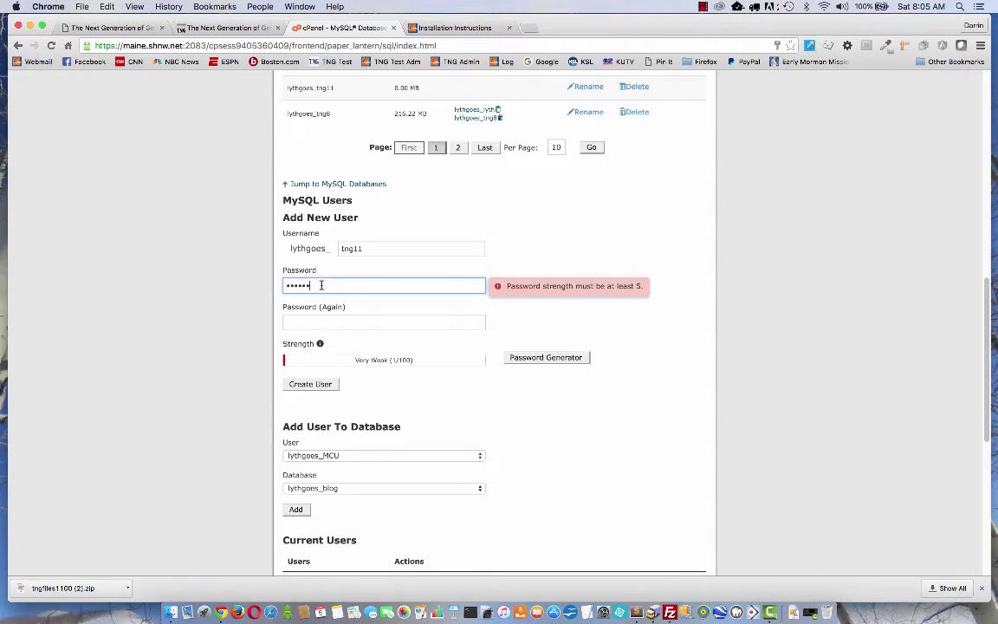
{"action": "type", "text": "•"}
{"action": "left_click", "coordinate": [303, 320]}
{"action": "type", "text": "•••"}
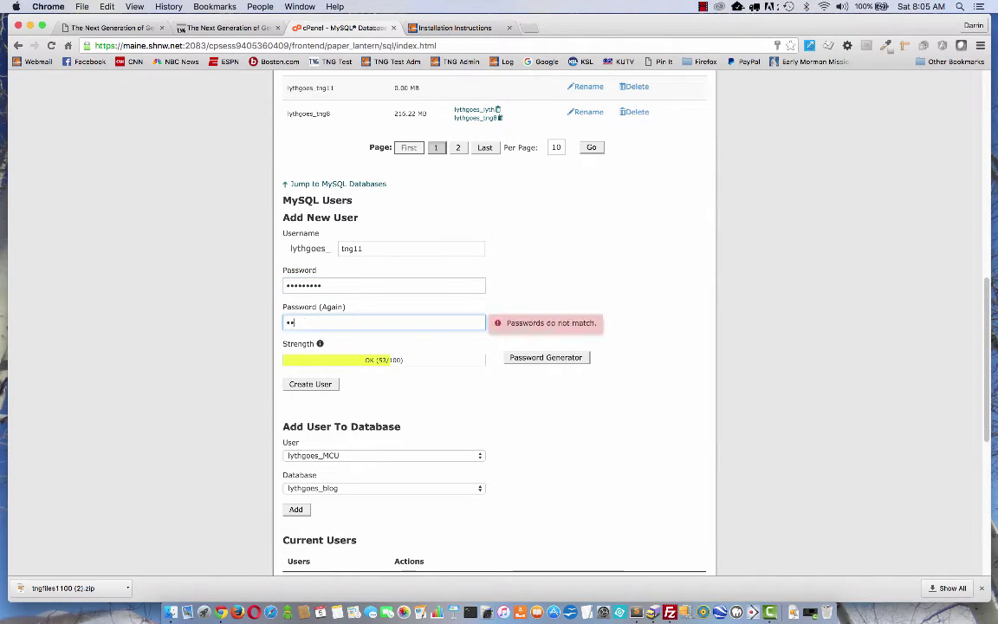
{"action": "type", "text": "••••••"}
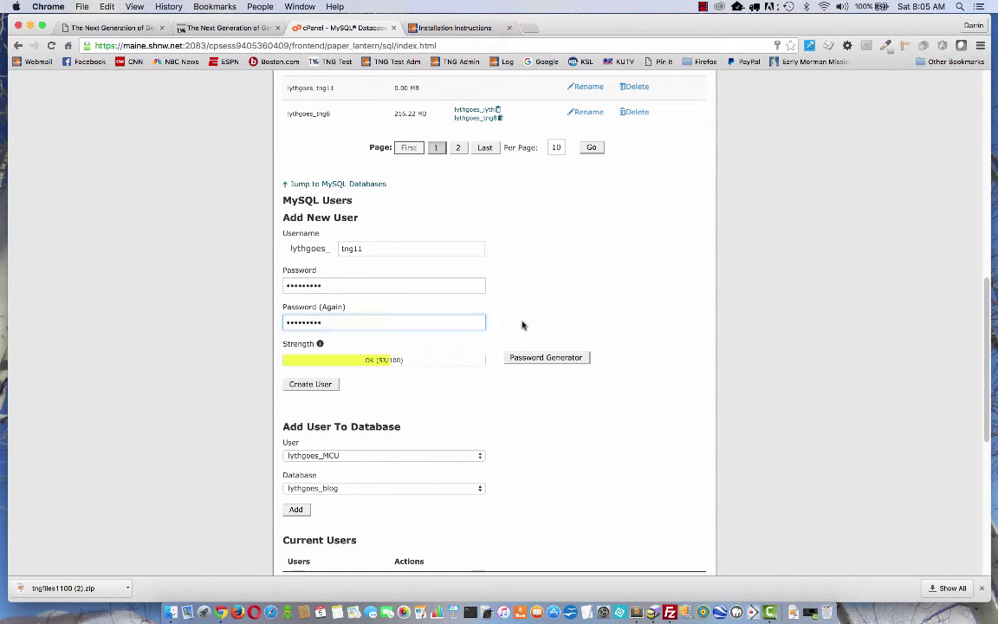
{"action": "left_click", "coordinate": [436, 352]}
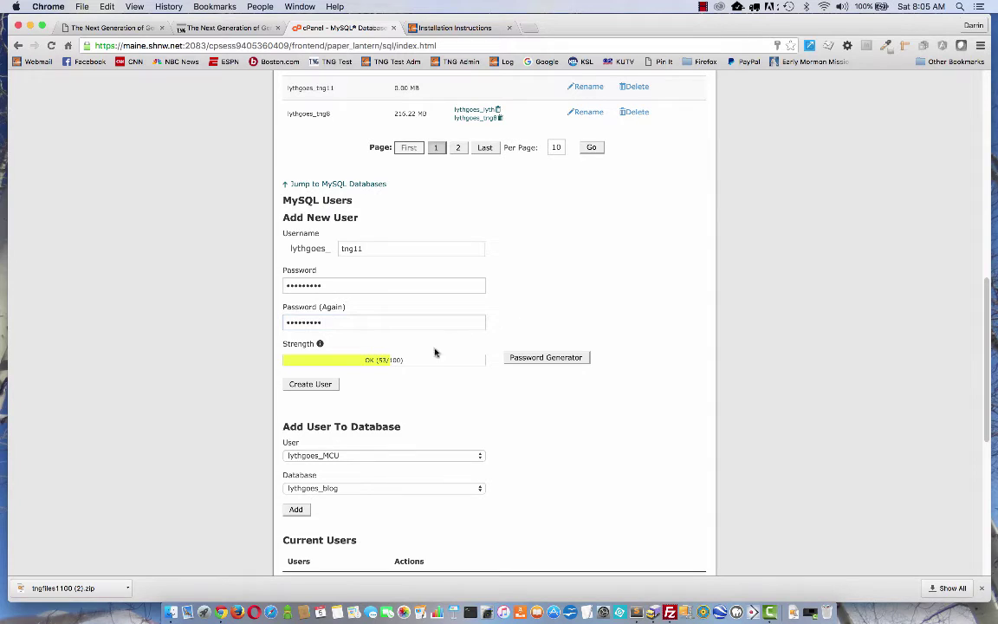
{"action": "left_click", "coordinate": [317, 389]}
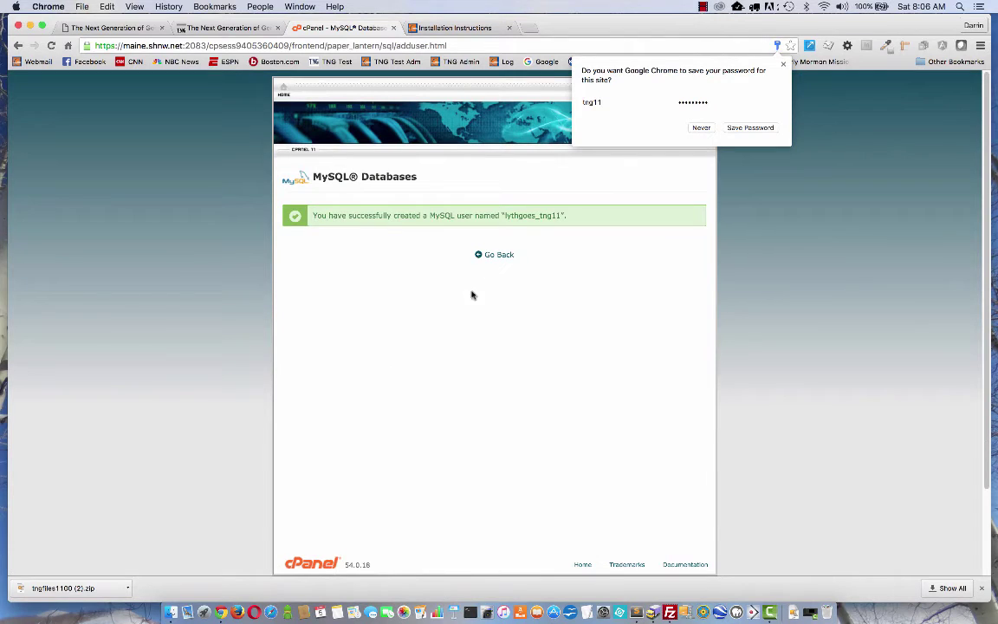
{"action": "left_click", "coordinate": [701, 127]}
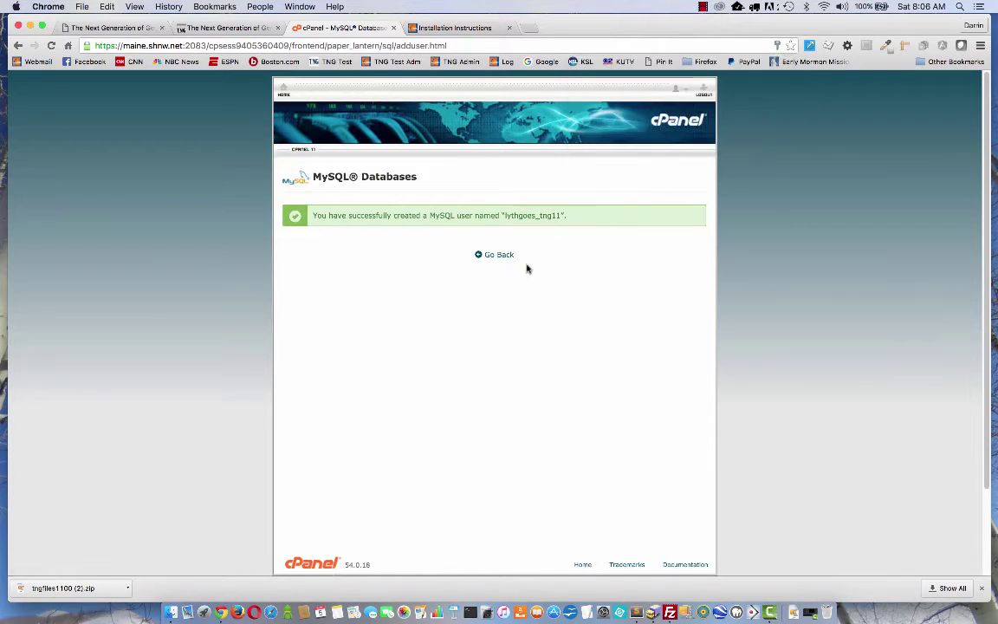
Under Add User To Database, pair the tng11 user with the tng11 database and add it.
{"action": "left_click", "coordinate": [495, 258]}
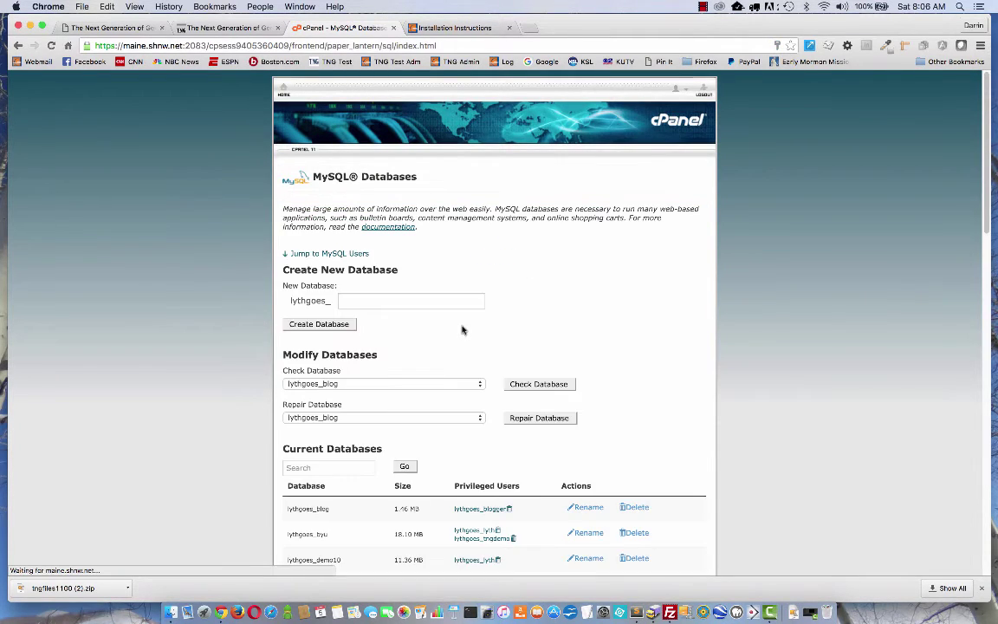
{"action": "scroll", "coordinate": [574, 350], "scroll_direction": "down", "scroll_amount": 5}
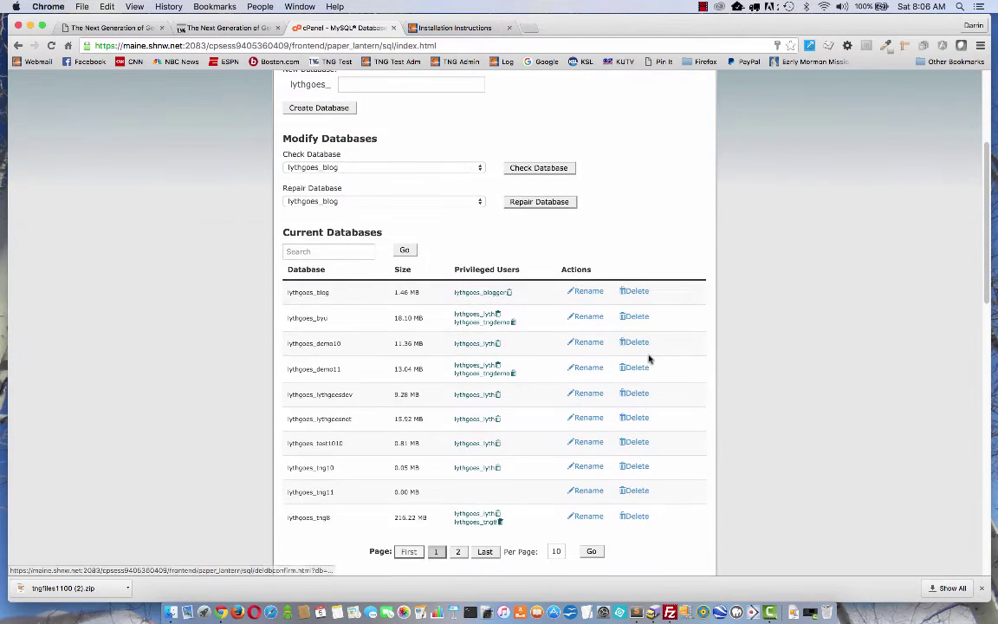
{"action": "scroll", "coordinate": [649, 359], "scroll_direction": "down", "scroll_amount": 8}
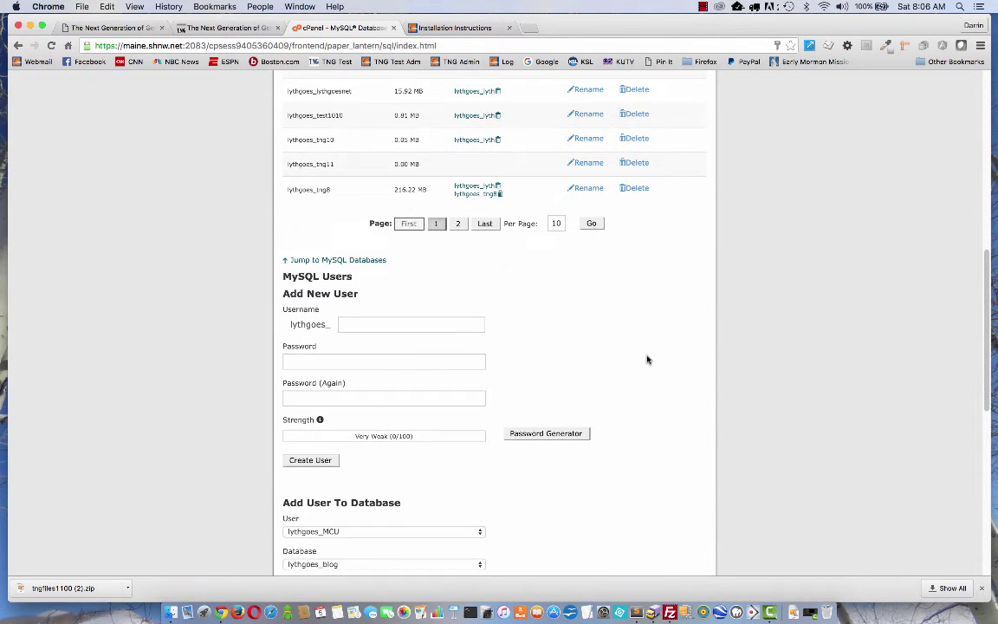
{"action": "scroll", "coordinate": [647, 359], "scroll_direction": "down", "scroll_amount": 6}
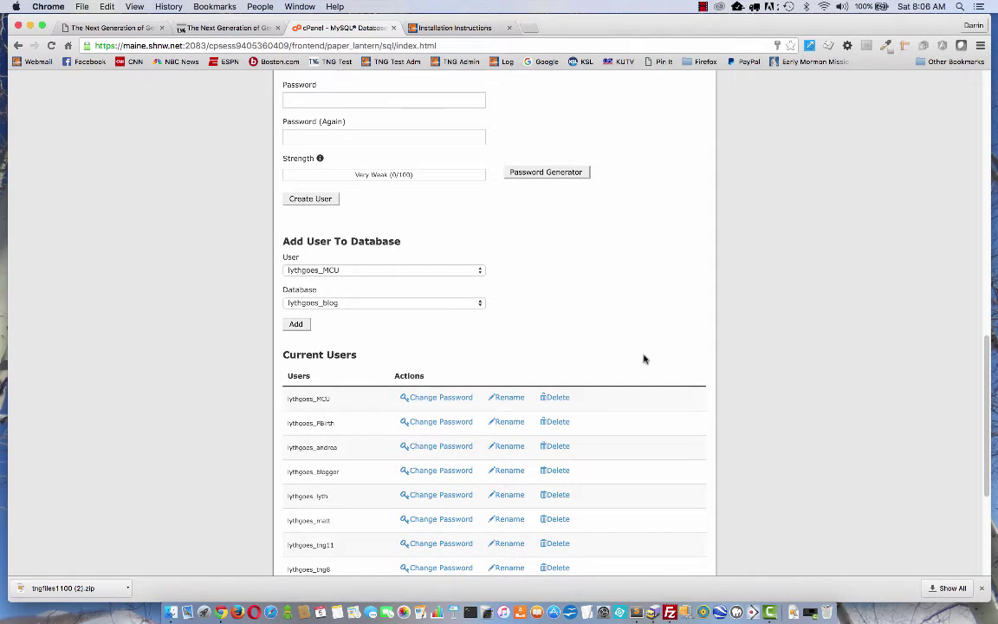
{"action": "scroll", "coordinate": [597, 323], "scroll_direction": "down", "scroll_amount": 1}
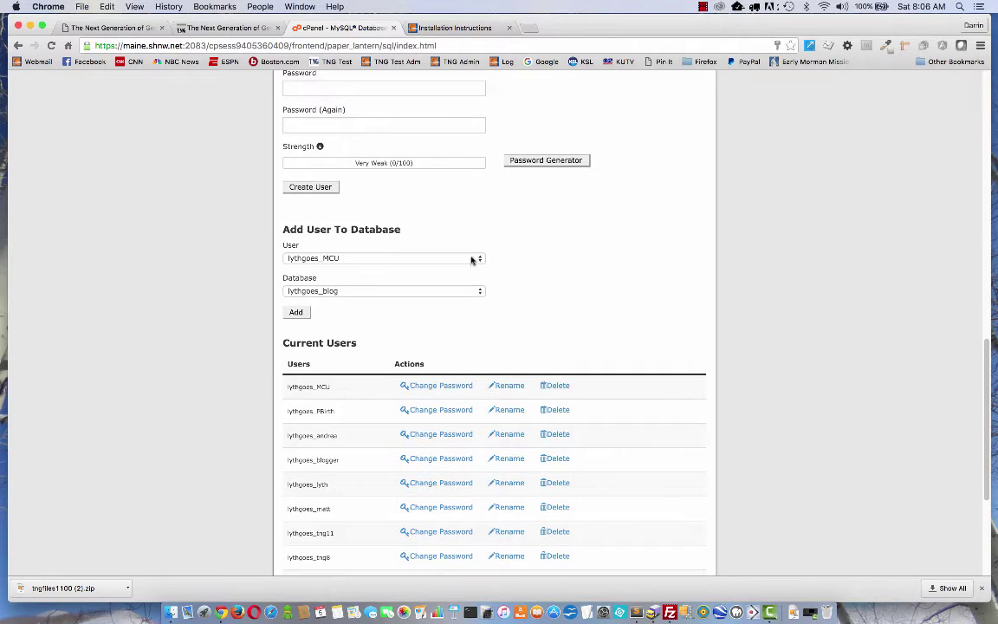
{"action": "left_click", "coordinate": [472, 260]}
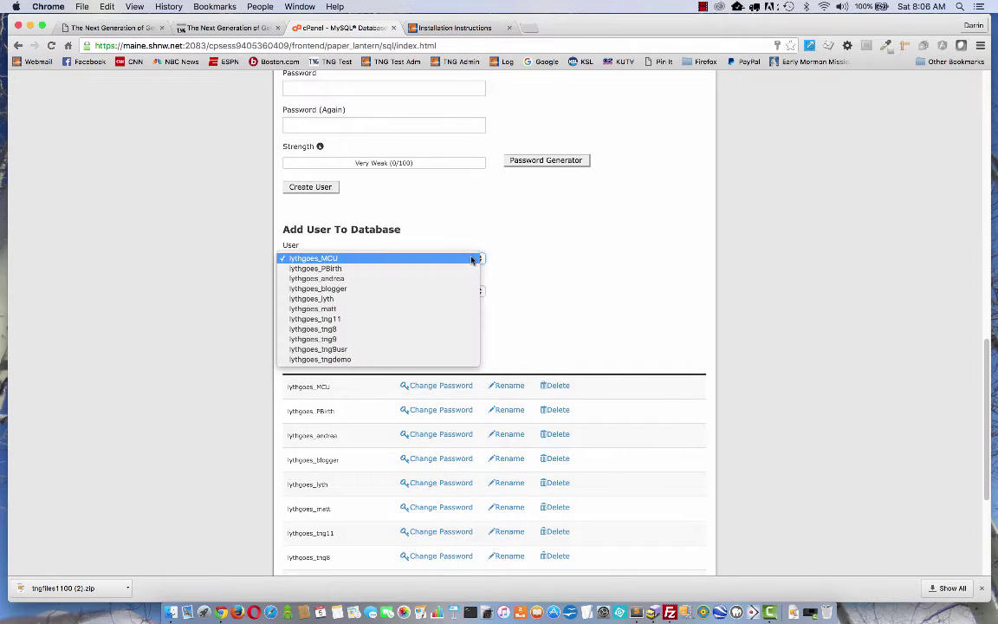
{"action": "left_click", "coordinate": [396, 319]}
{"action": "left_click", "coordinate": [419, 291]}
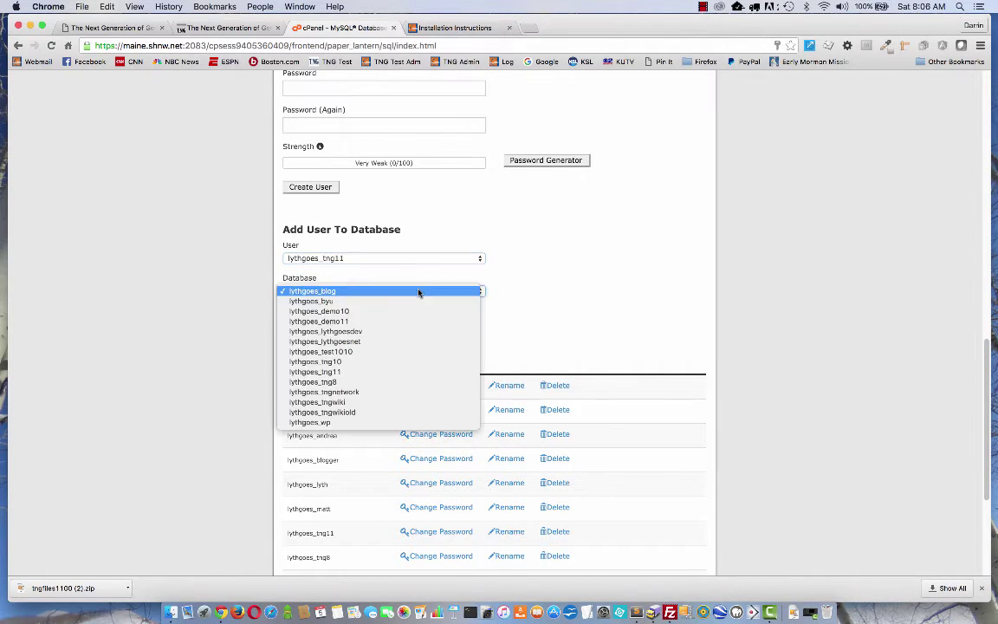
{"action": "left_click", "coordinate": [375, 372]}
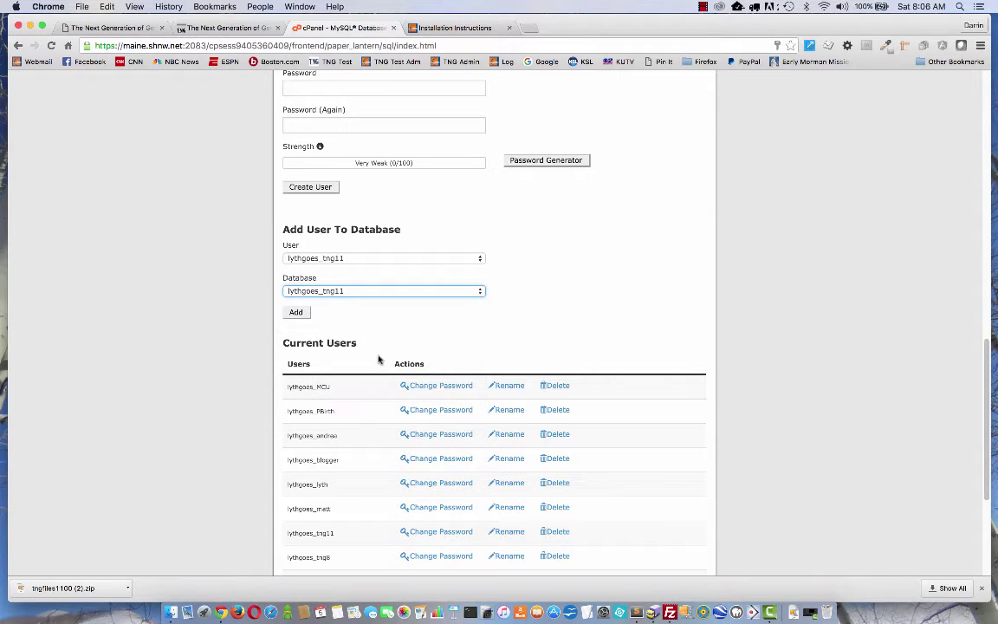
{"action": "left_click", "coordinate": [296, 312]}
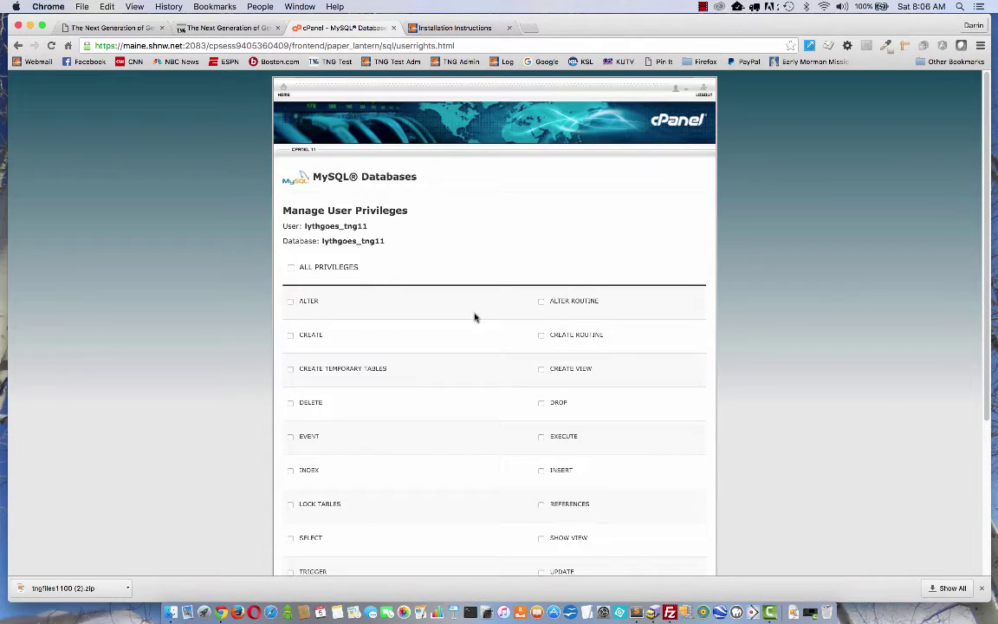
Tick ALL PRIVILEGES for the tng11 user, apply the changes, and return to MySQL Databases.
{"action": "scroll", "coordinate": [475, 317], "scroll_direction": "down", "scroll_amount": 1}
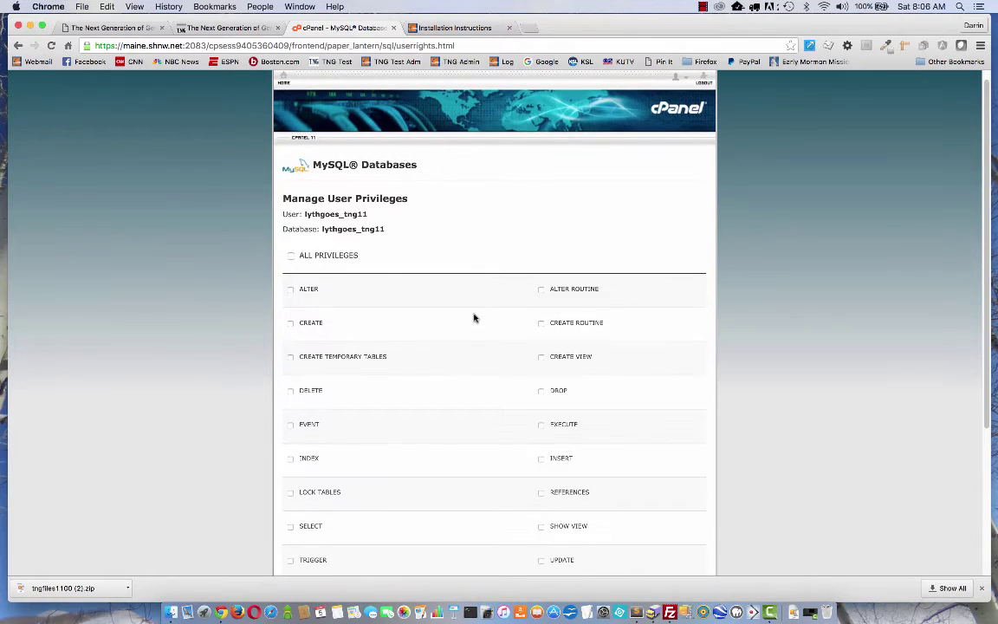
{"action": "left_click", "coordinate": [292, 258]}
{"action": "scroll", "coordinate": [434, 312], "scroll_direction": "down", "scroll_amount": 5}
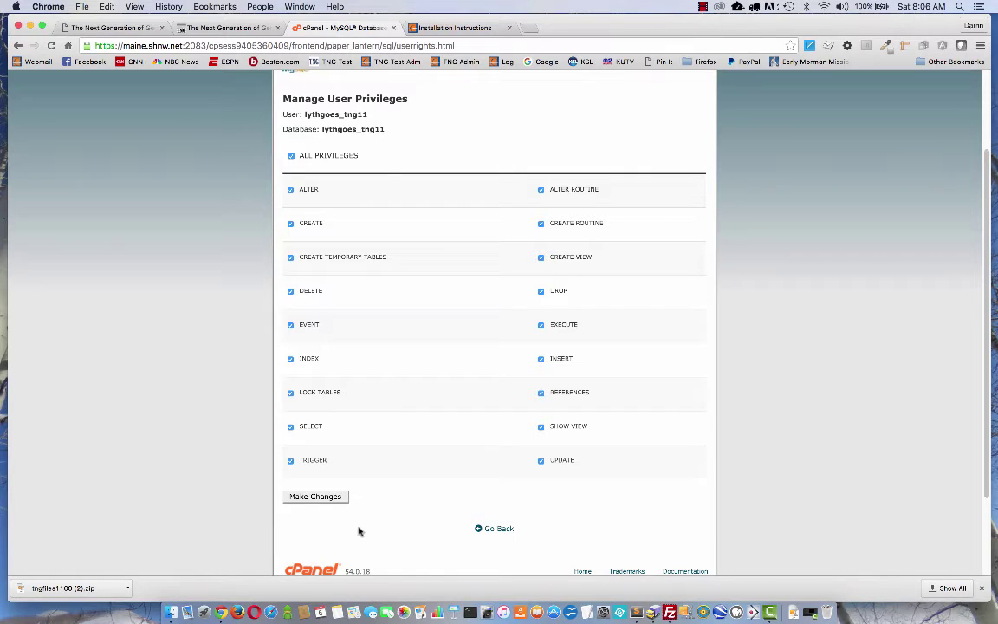
{"action": "left_click", "coordinate": [317, 499]}
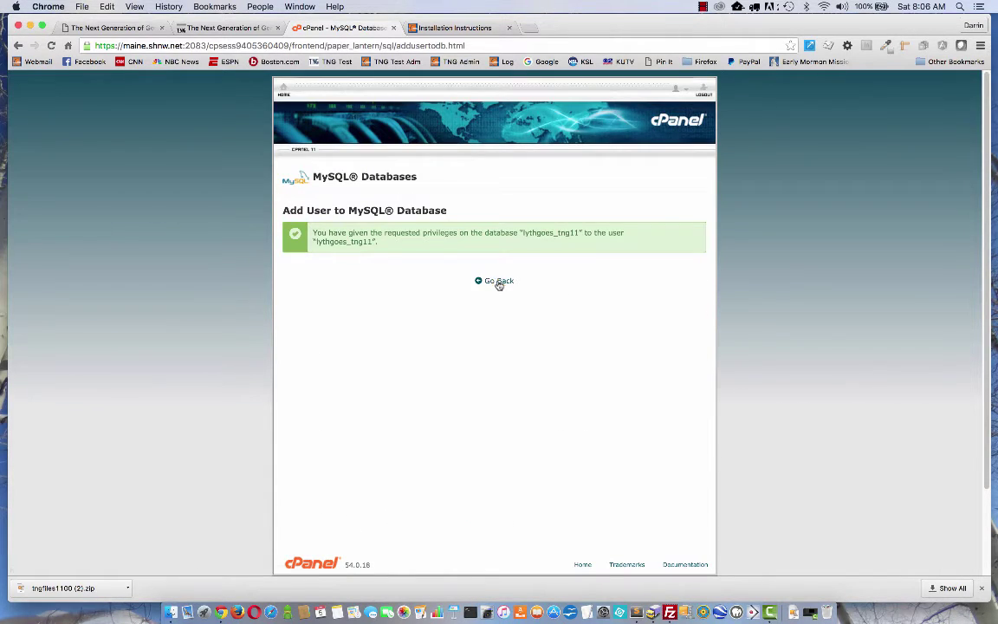
{"action": "left_click", "coordinate": [498, 282]}
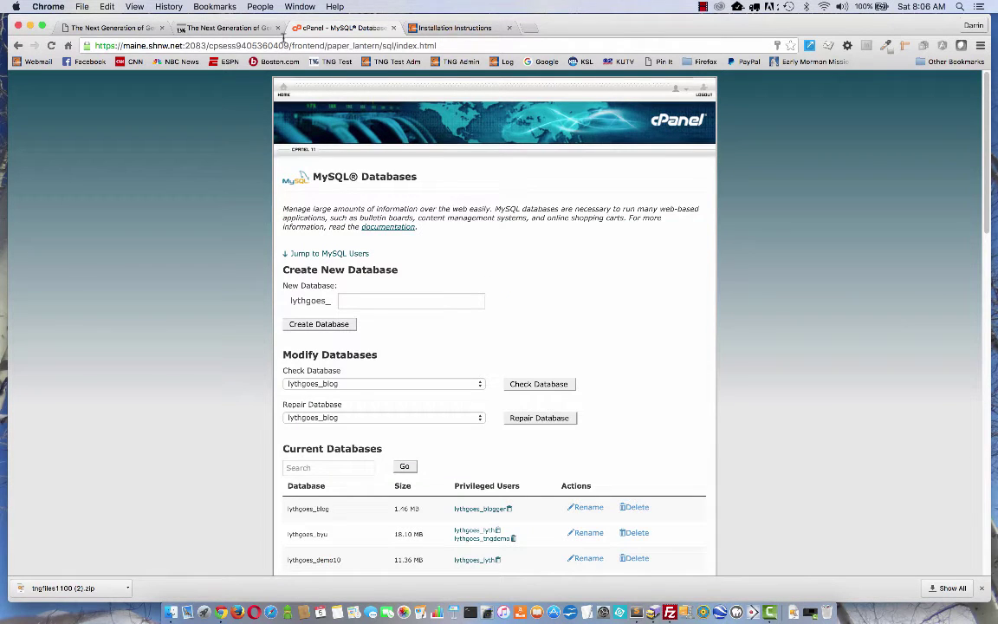
Return to the TNG installer's database step and select localhost in the Host Name field.
{"action": "left_click", "coordinate": [465, 28]}
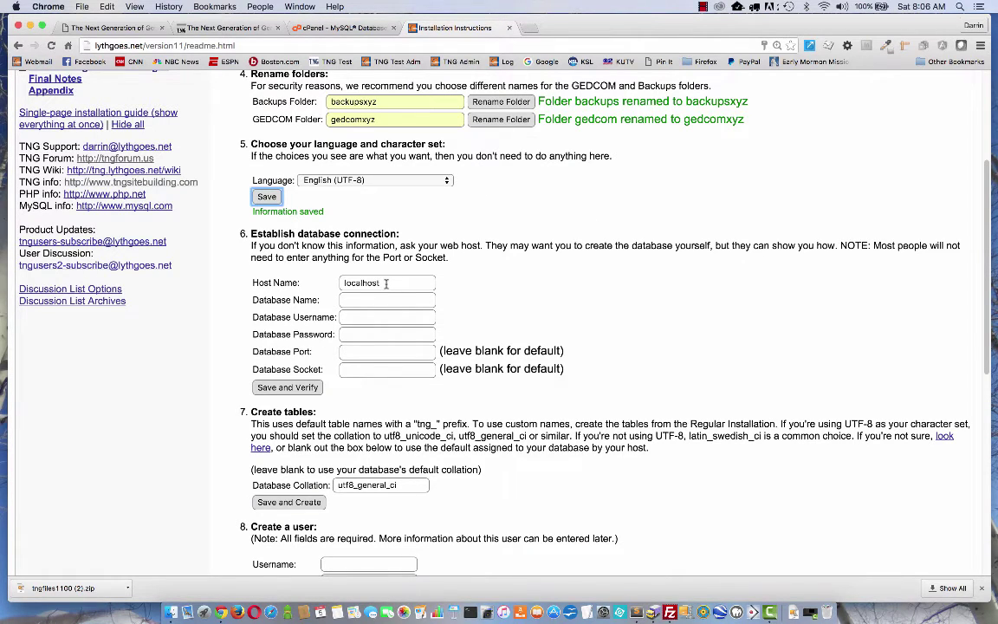
{"action": "left_click", "coordinate": [386, 283]}
{"action": "double_click", "coordinate": [388, 282]}
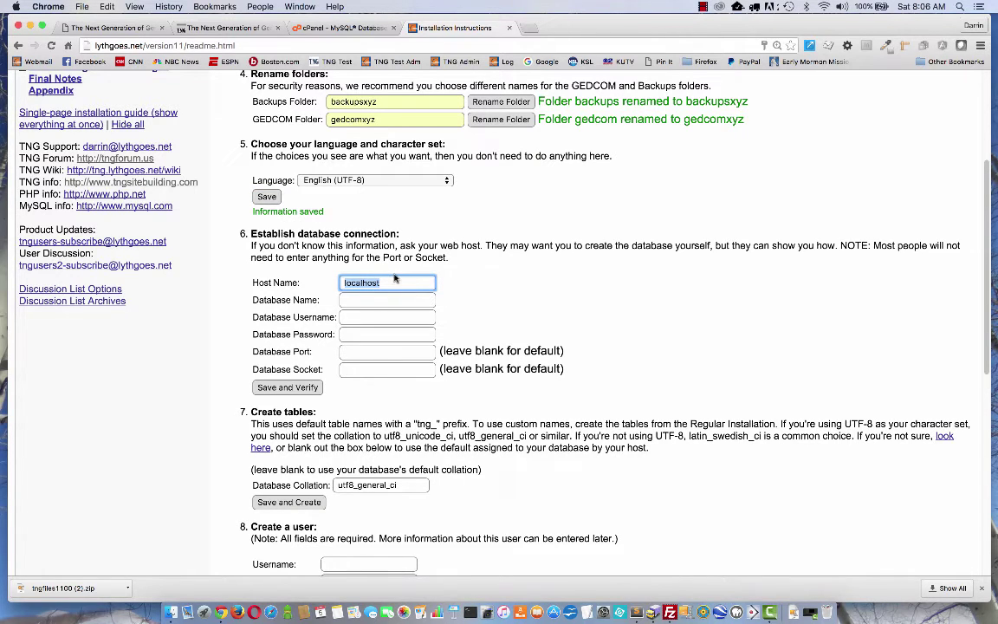
{"action": "left_click", "coordinate": [359, 28]}
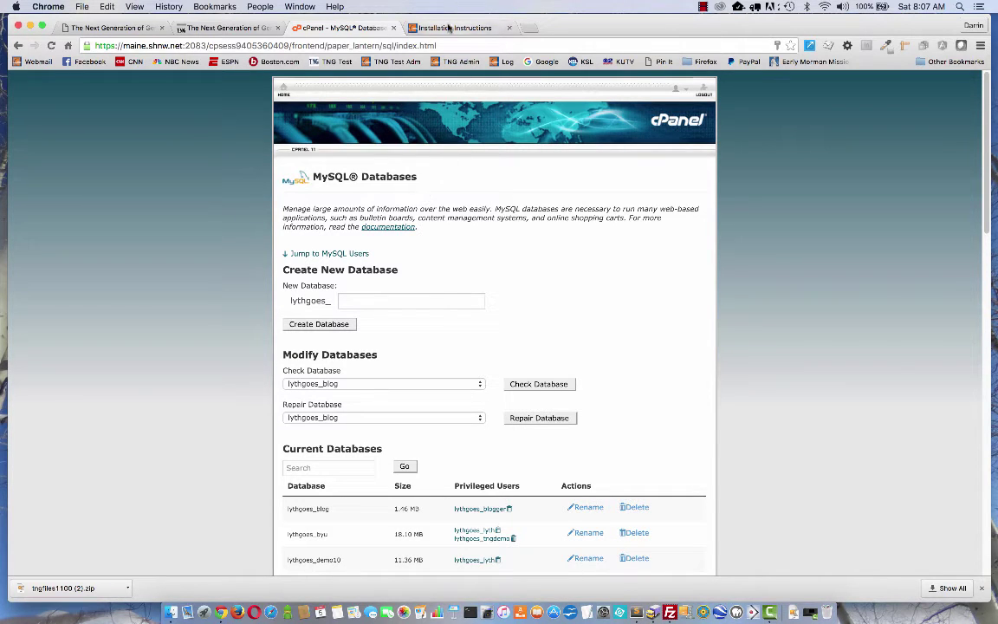
{"action": "left_click", "coordinate": [450, 28]}
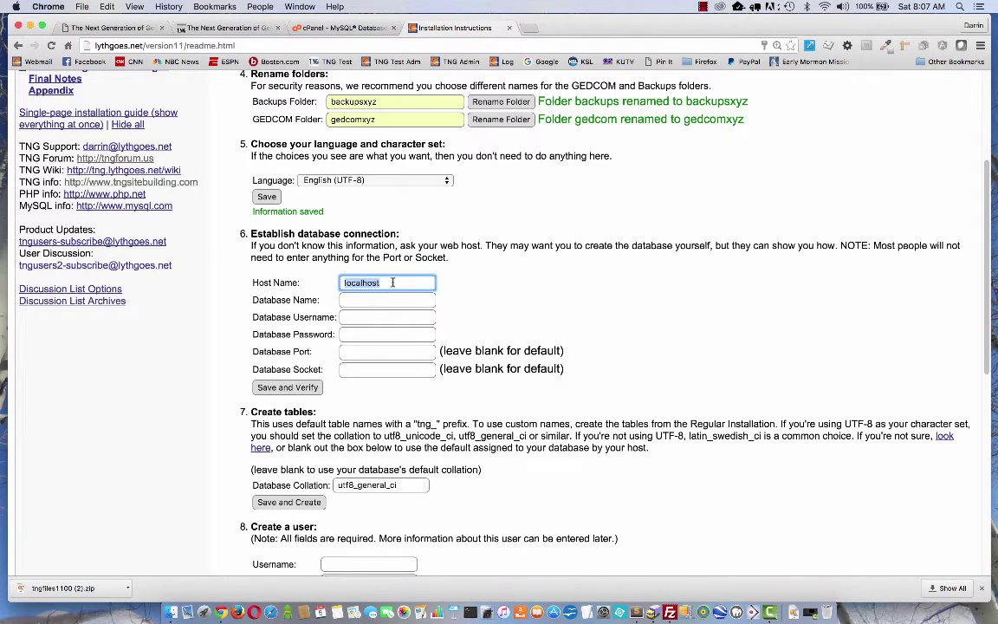
{"action": "left_click_drag", "start_coordinate": [343, 282], "coordinate": [392, 282]}
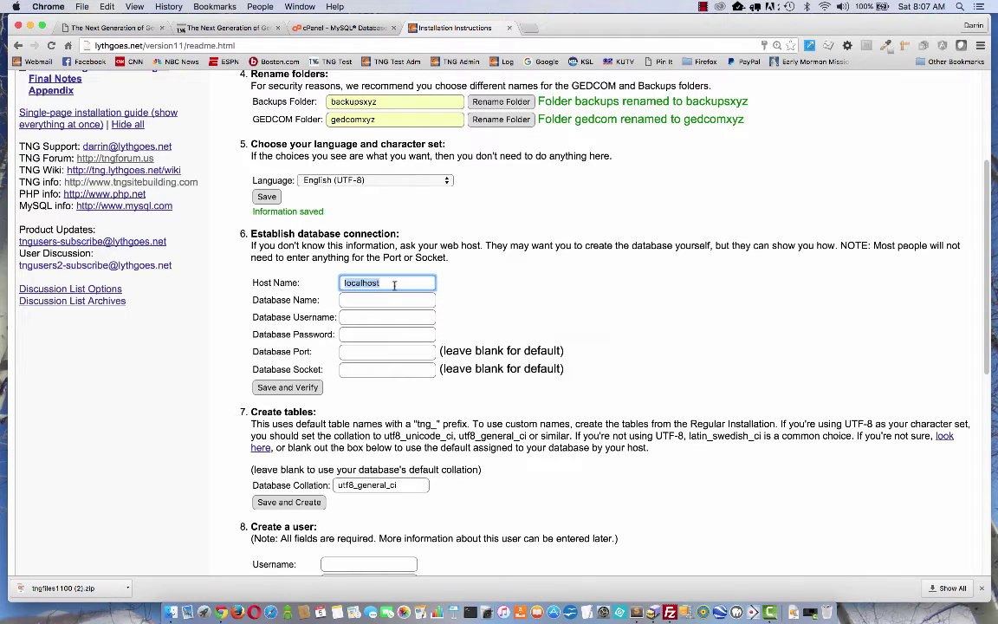
Fill Database Name and Username with the suggested tng11 values.
{"action": "left_click", "coordinate": [373, 299]}
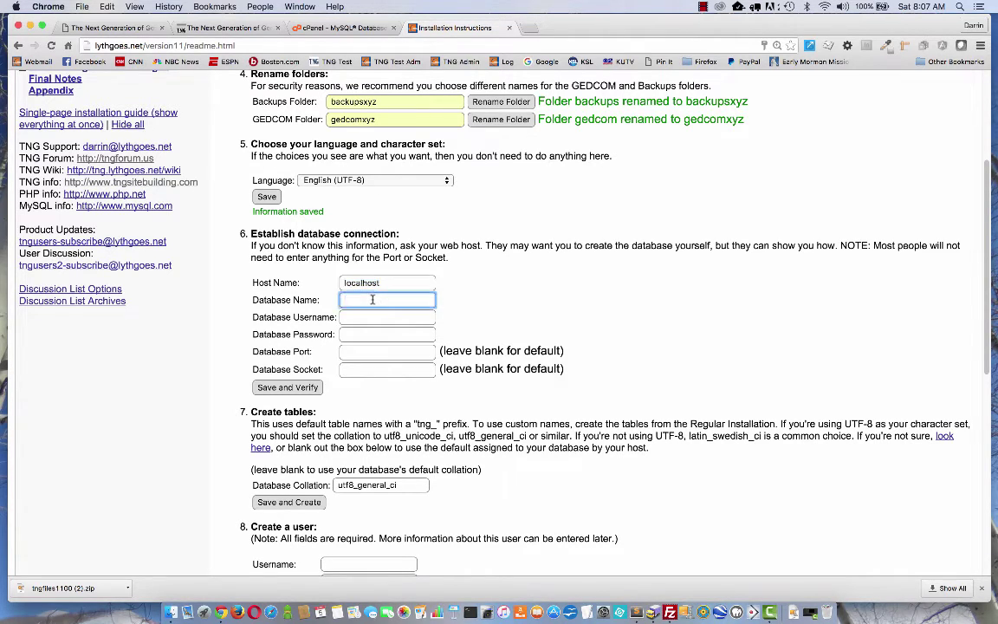
{"action": "type", "text": "ly"}
{"action": "key", "text": "Down"}
{"action": "key", "text": "Return"}
{"action": "left_click", "coordinate": [364, 317]}
{"action": "type", "text": "ly"}
{"action": "key", "text": "Down"}
{"action": "key", "text": "Down"}
{"action": "key", "text": "Return"}
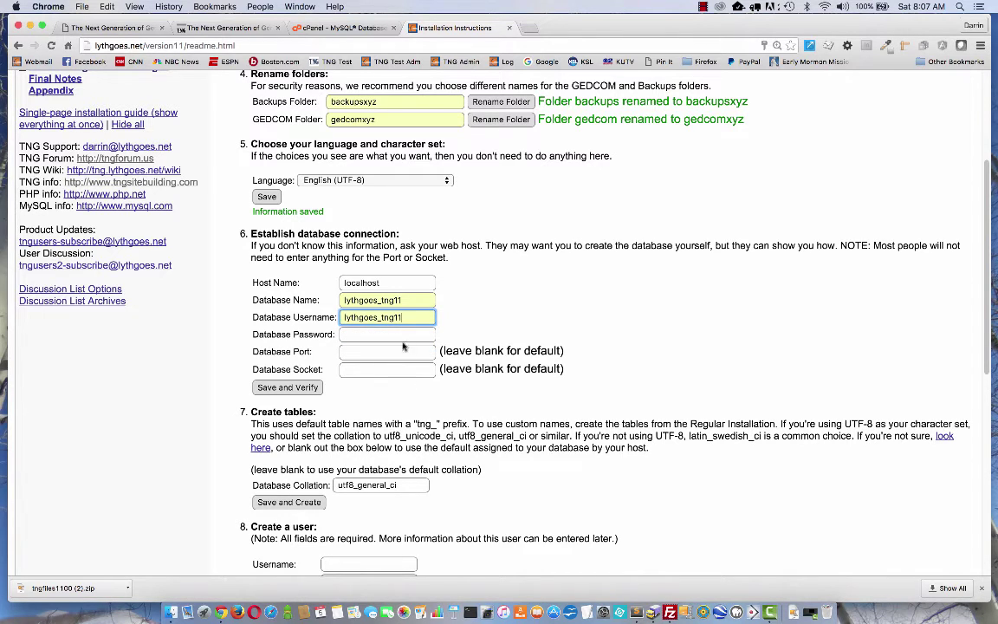
Enter the database password and save and verify the connection.
{"action": "left_click", "coordinate": [380, 334]}
{"action": "type", "text": "abc123xyz"}
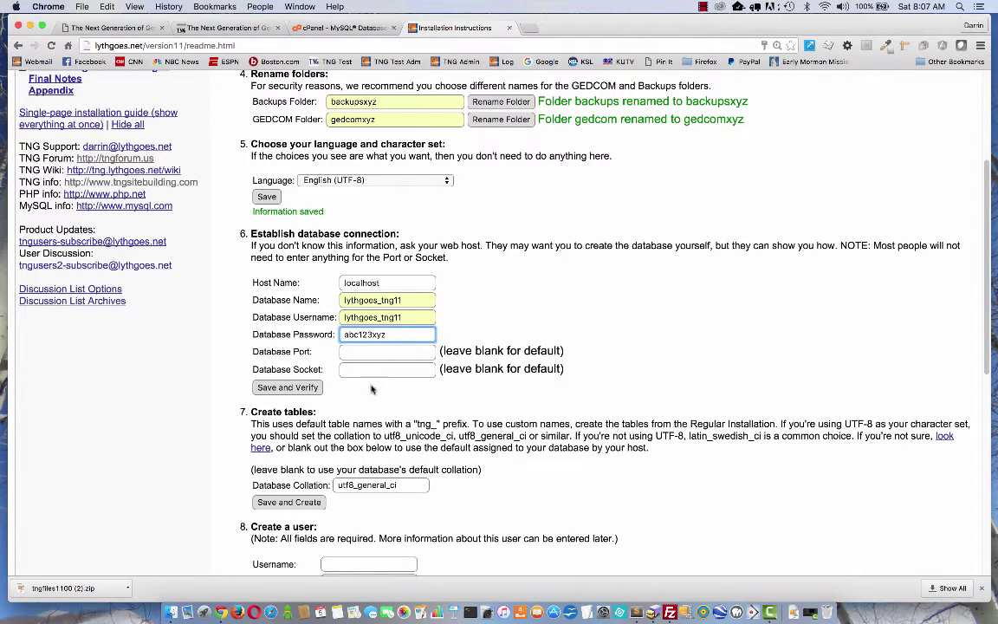
{"action": "left_click", "coordinate": [335, 352]}
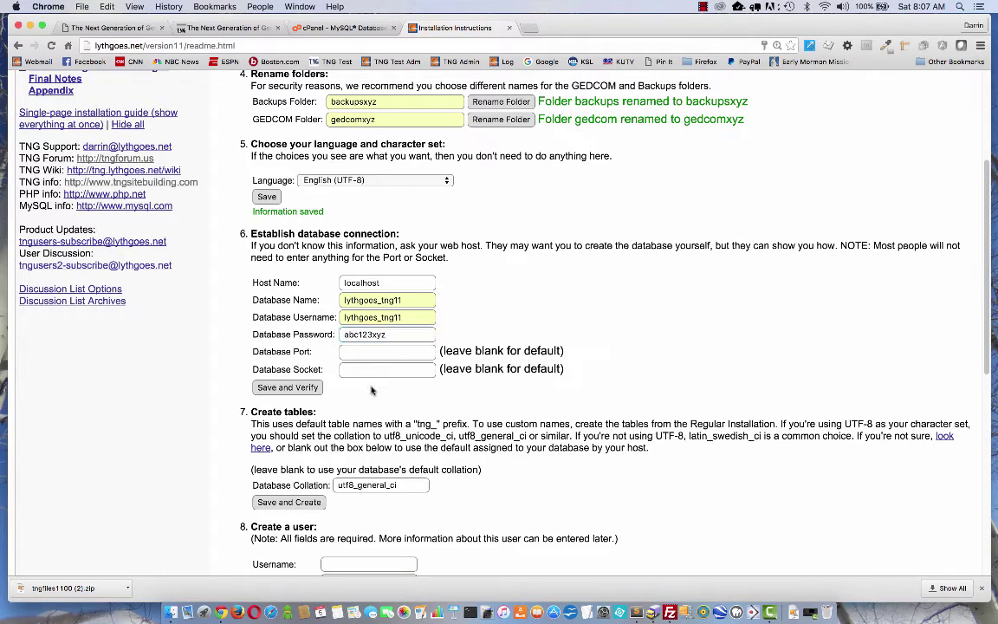
{"action": "left_click", "coordinate": [279, 390]}
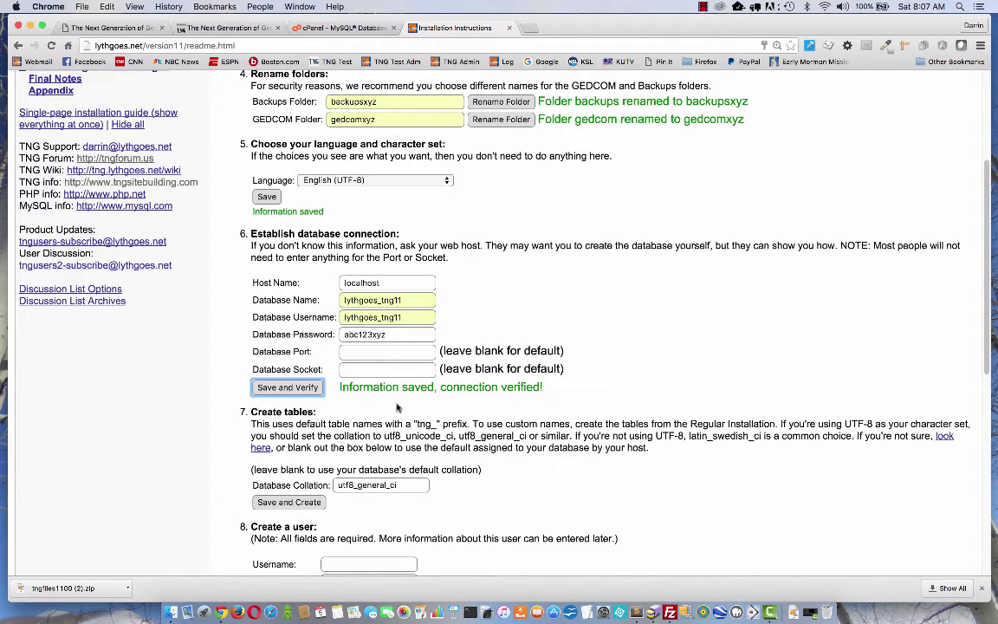
{"action": "scroll", "coordinate": [344, 379], "scroll_direction": "down", "scroll_amount": 2}
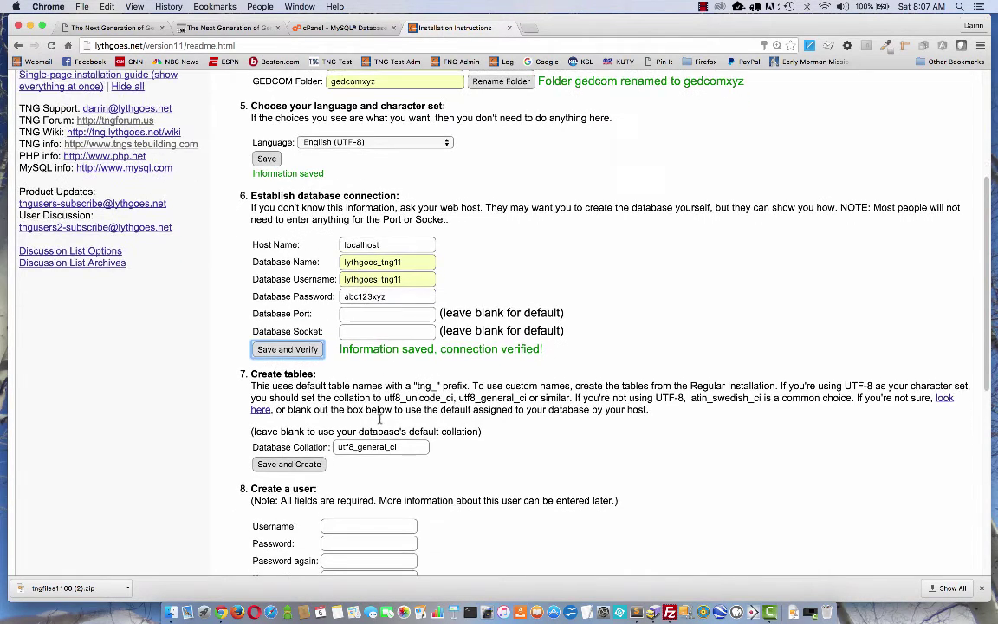
Keep utf8_general_ci as the database collation and create the TNG tables.
{"action": "scroll", "coordinate": [379, 422], "scroll_direction": "down", "scroll_amount": 3}
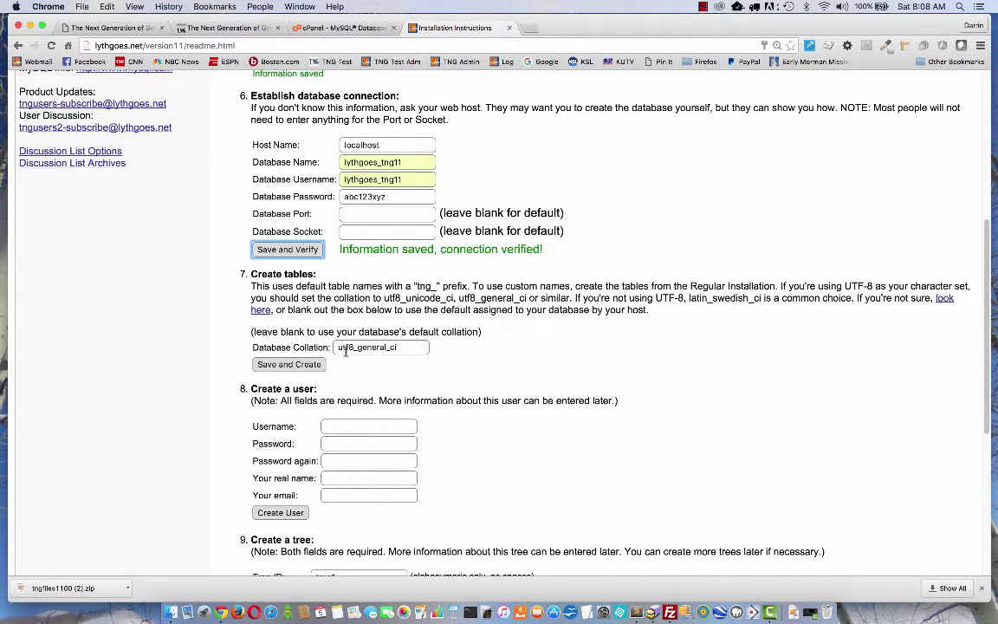
{"action": "double_click", "coordinate": [401, 348]}
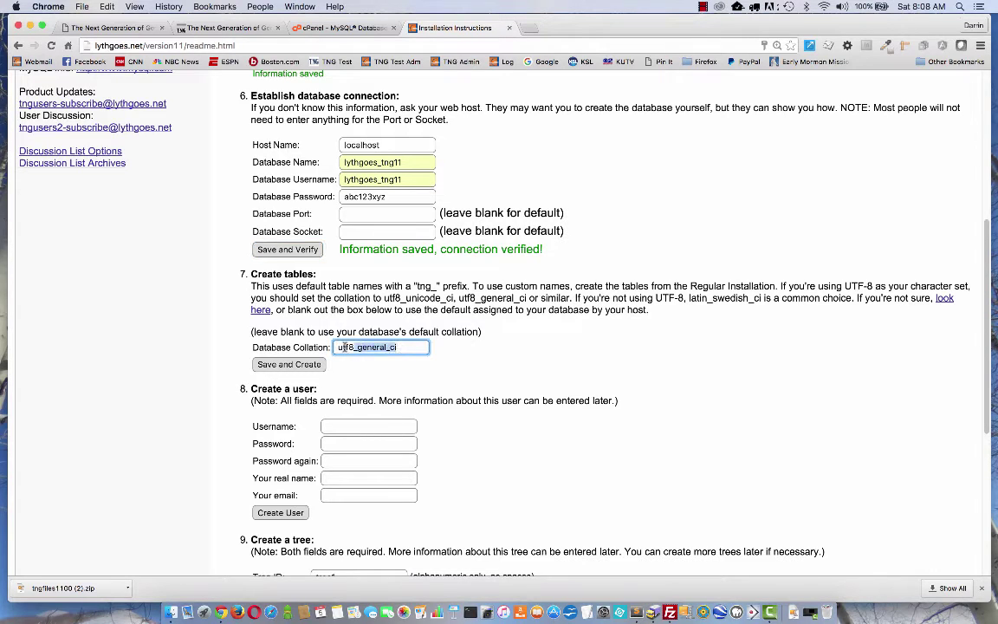
{"action": "left_click", "coordinate": [403, 346]}
{"action": "left_click_drag", "start_coordinate": [403, 347], "coordinate": [338, 346]}
{"action": "left_click", "coordinate": [400, 346]}
{"action": "key", "text": "shift+Left"}
{"action": "key", "text": "shift+Left"}
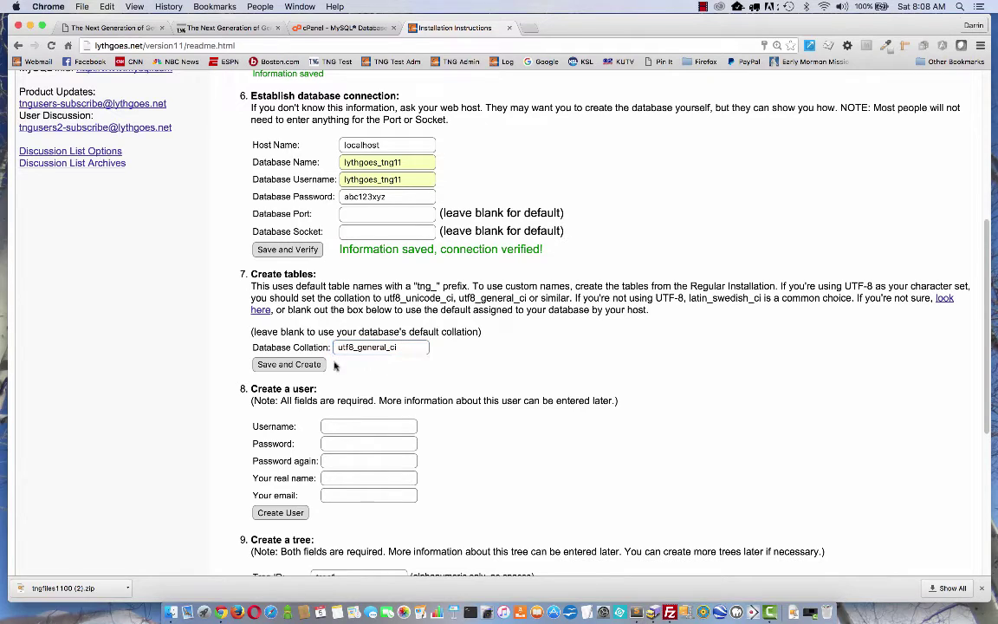
{"action": "left_click", "coordinate": [290, 366]}
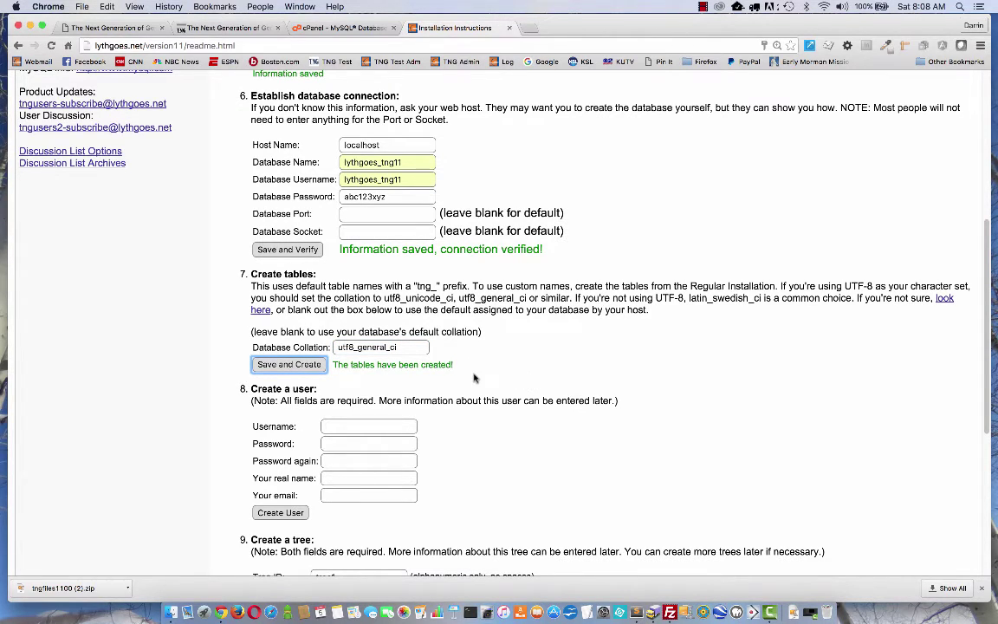
{"action": "scroll", "coordinate": [475, 378], "scroll_direction": "down", "scroll_amount": 3}
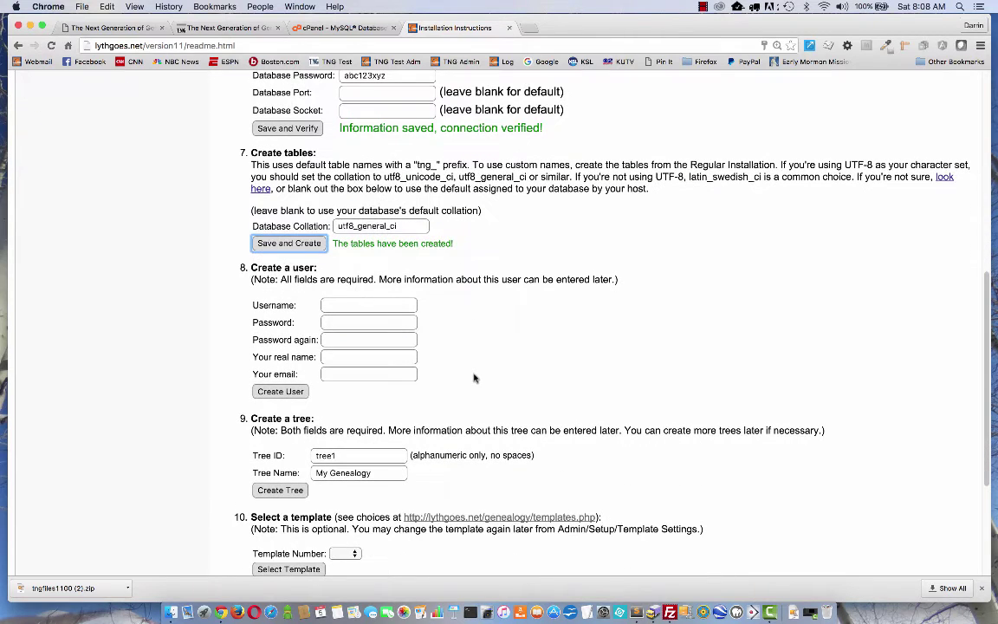
{"action": "scroll", "coordinate": [475, 378], "scroll_direction": "down", "scroll_amount": 1}
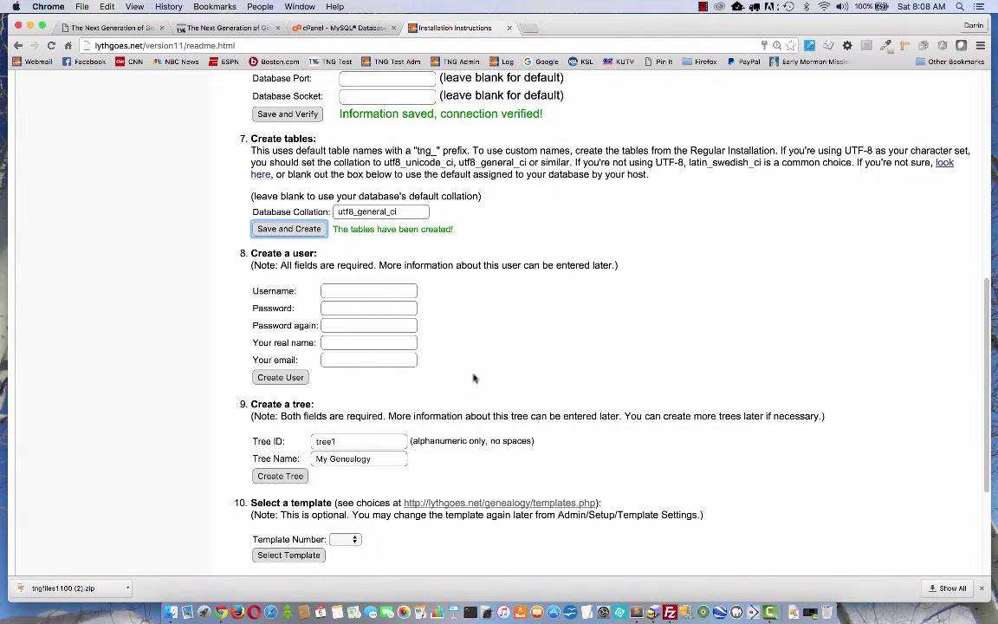
{"action": "scroll", "coordinate": [474, 378], "scroll_direction": "down", "scroll_amount": 1}
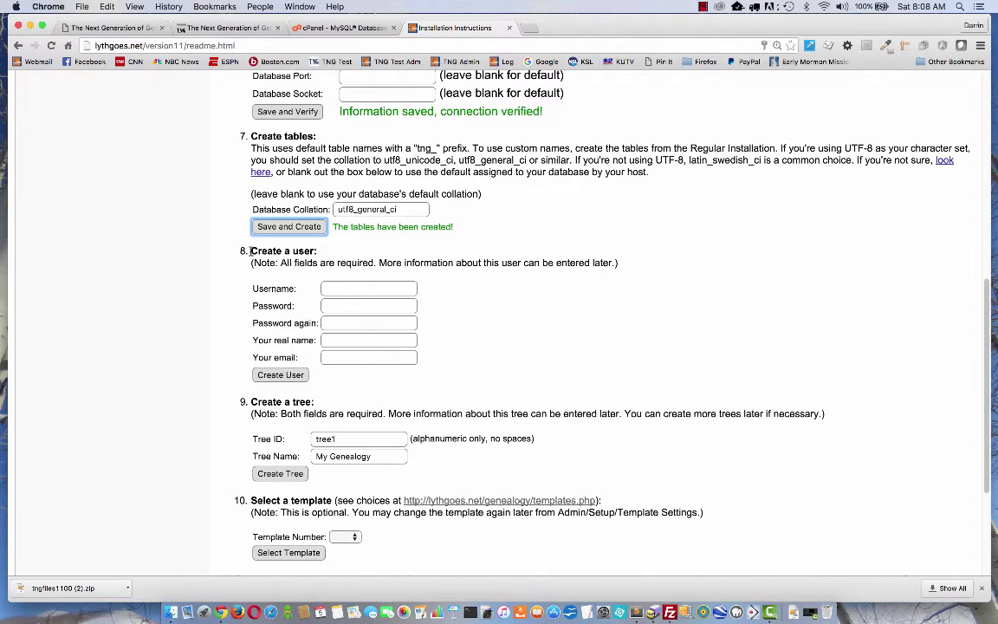
Enter the admin username and type the account password twice.
{"action": "left_click", "coordinate": [353, 287]}
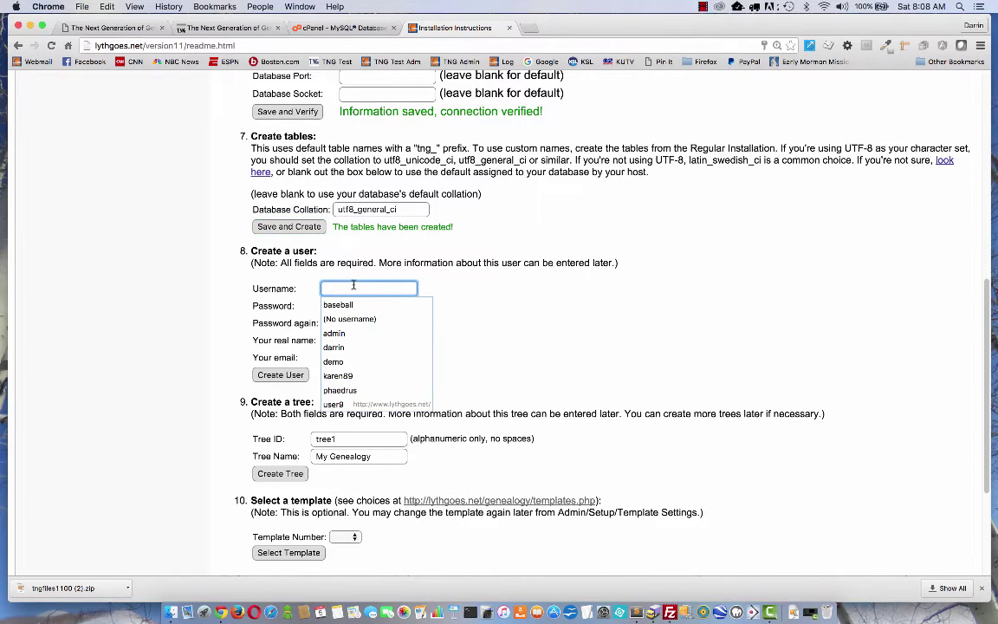
{"action": "type", "text": "darrin"}
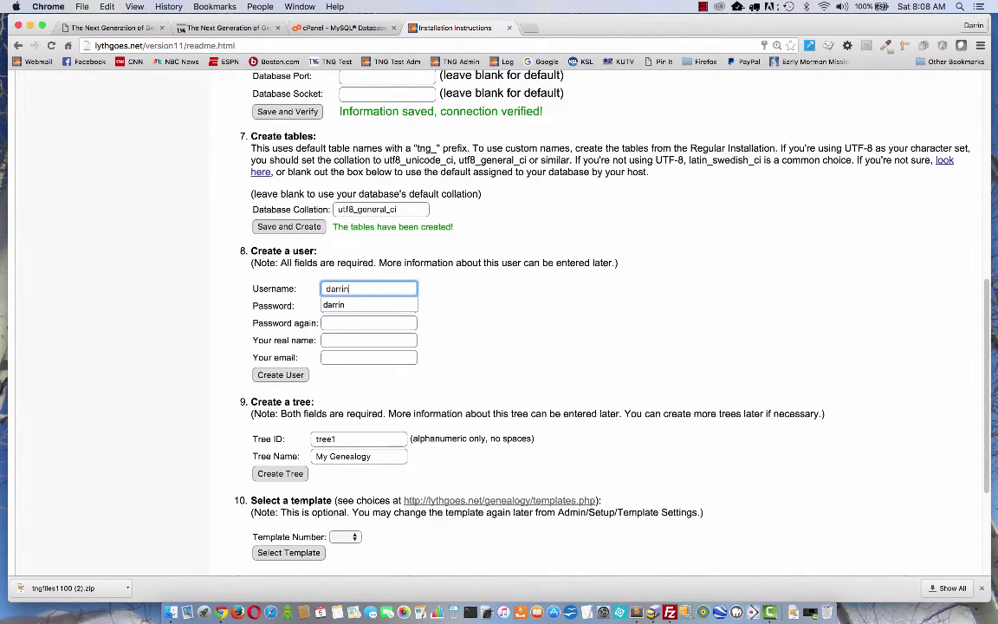
{"action": "key", "text": "Down"}
{"action": "key", "text": "Return"}
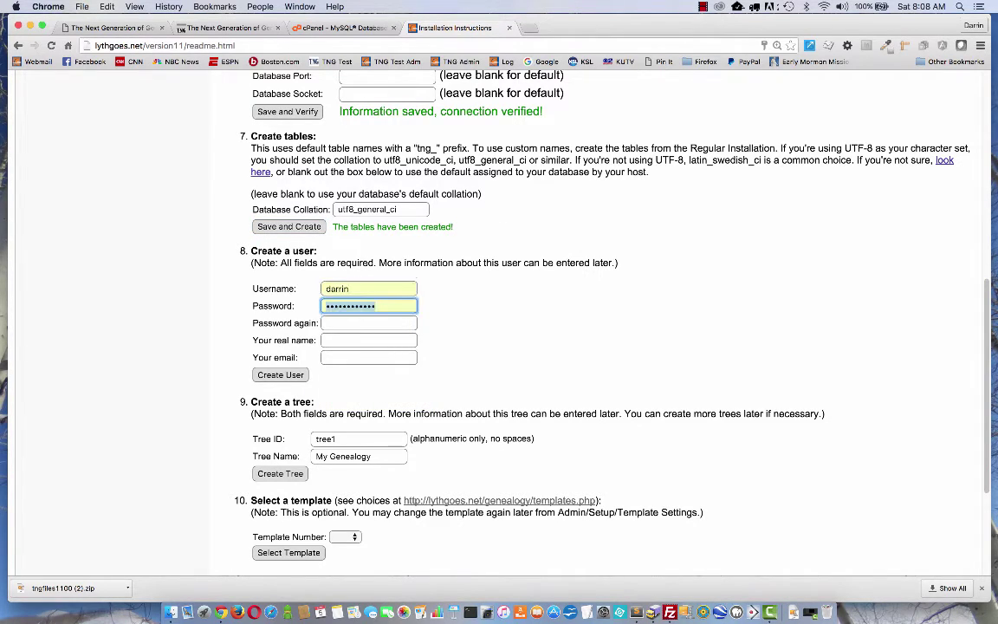
{"action": "key", "text": "Tab"}
{"action": "type", "text": "•••••••"}
{"action": "key", "text": "Tab"}
{"action": "type", "text": "•••••••"}
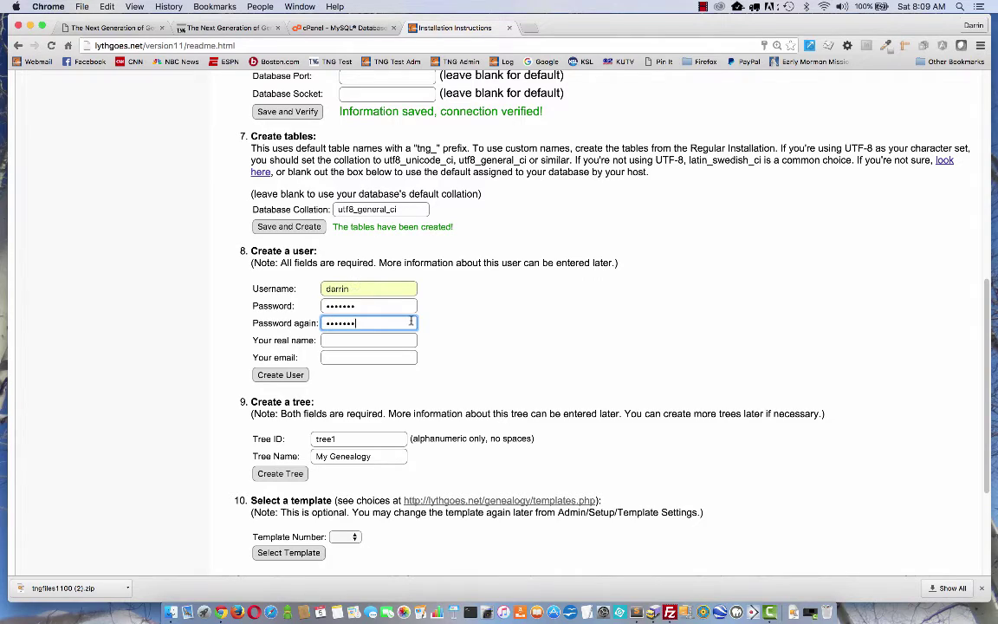
Fill in the user's real name and e-mail address, then create the user.
{"action": "left_click", "coordinate": [341, 338]}
{"action": "type", "text": "Darrin Lythgoe"}
{"action": "key", "text": "Tab"}
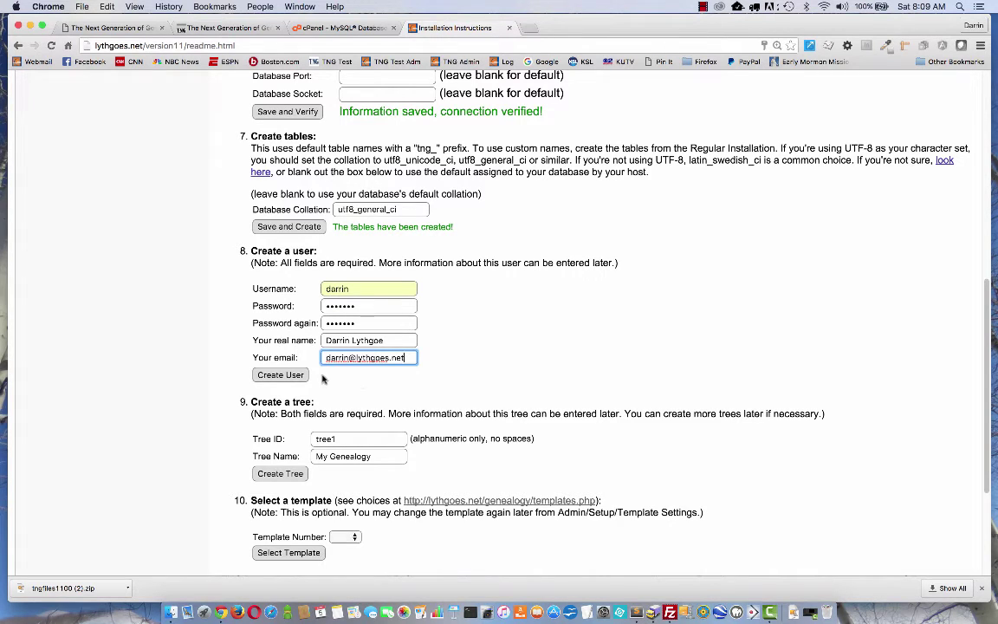
{"action": "left_click", "coordinate": [281, 377]}
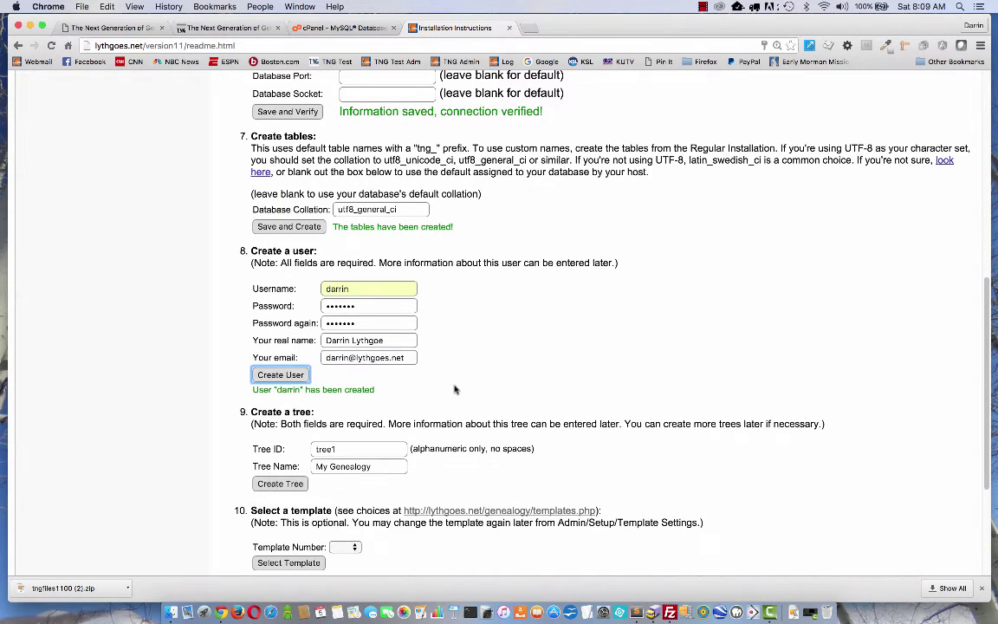
Create family tree 'tree1', giving it the family's genealogy name as the tree name.
{"action": "scroll", "coordinate": [455, 390], "scroll_direction": "down", "scroll_amount": 1}
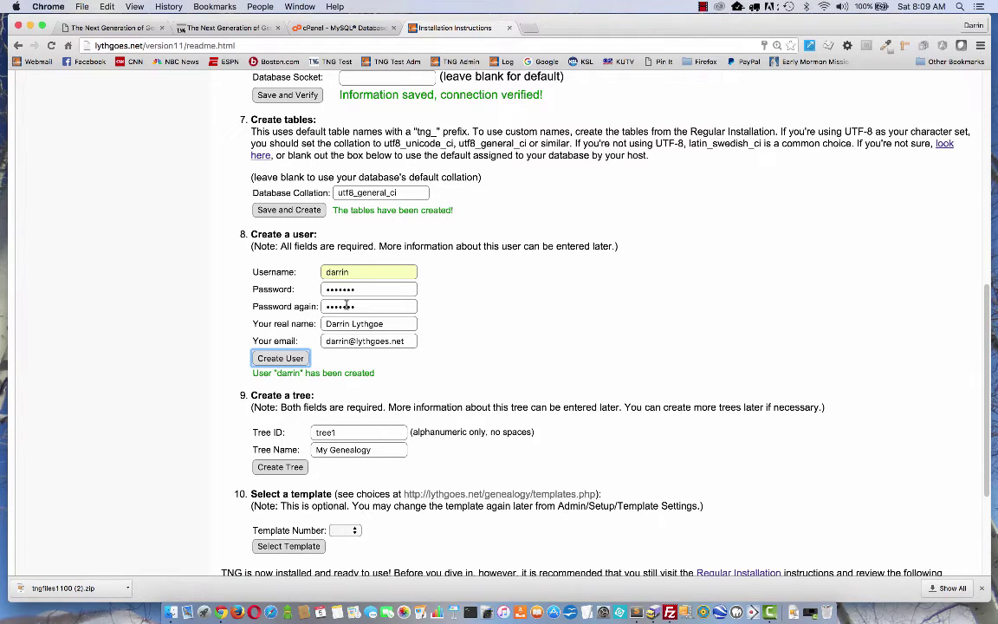
{"action": "scroll", "coordinate": [397, 379], "scroll_direction": "down", "scroll_amount": 4}
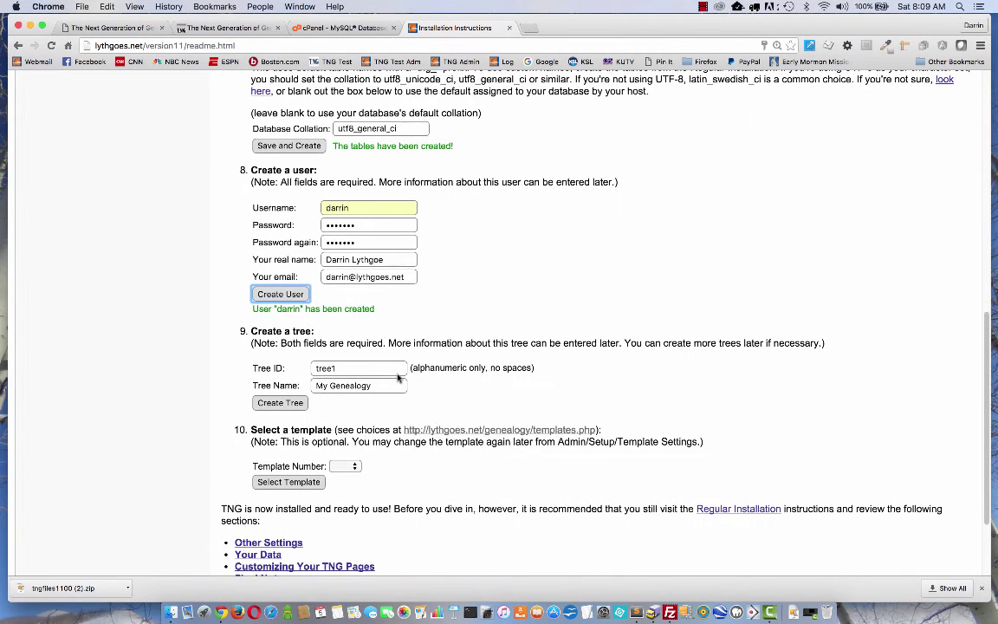
{"action": "scroll", "coordinate": [398, 378], "scroll_direction": "down", "scroll_amount": 2}
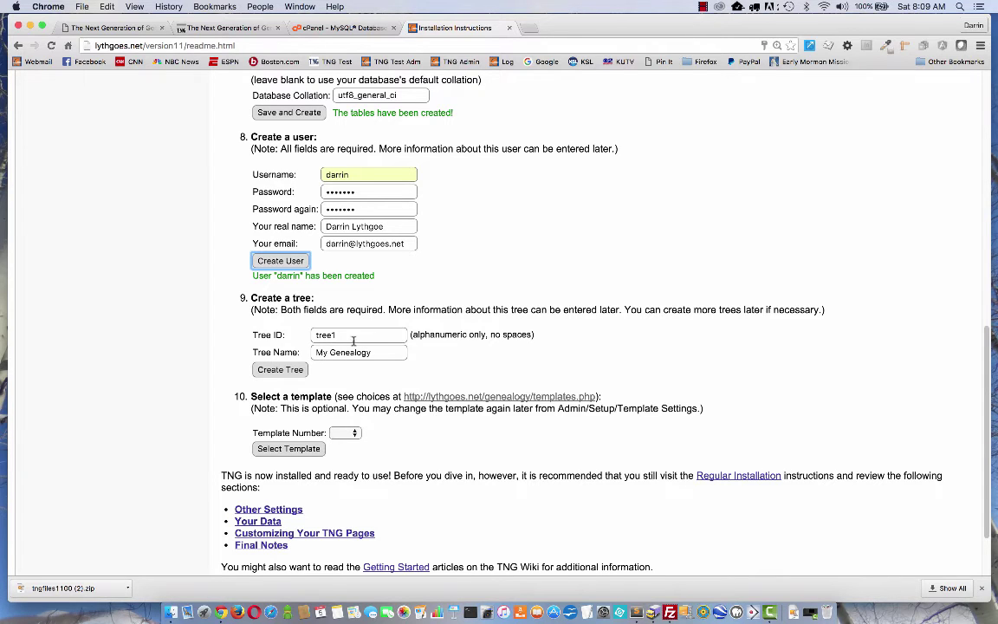
{"action": "left_click", "coordinate": [325, 335]}
{"action": "double_click", "coordinate": [325, 334]}
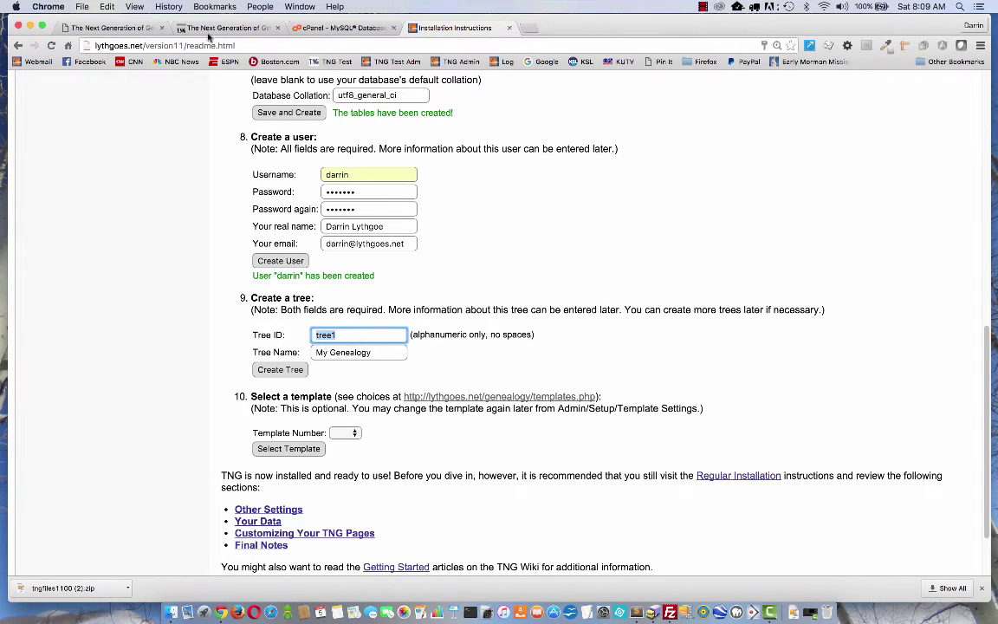
{"action": "mouse_move", "coordinate": [236, 45]}
{"action": "left_mouse_down"}
{"action": "mouse_move", "coordinate": [151, 45]}
{"action": "mouse_move", "coordinate": [234, 45]}
{"action": "left_mouse_up"}
{"action": "left_click", "coordinate": [361, 337]}
{"action": "key", "text": "Tab"}
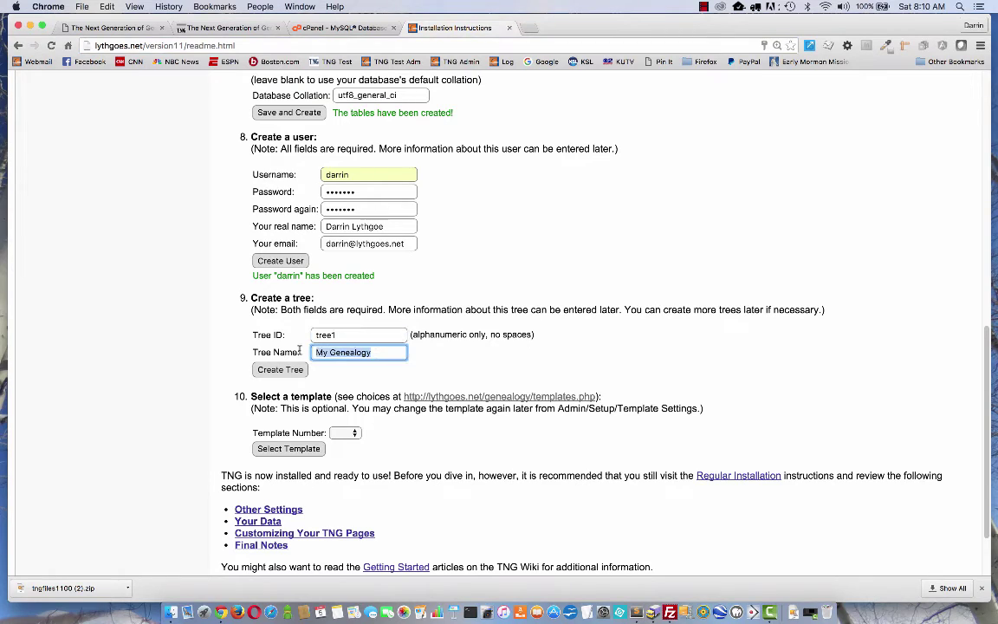
{"action": "type", "text": "Lythgoe"}
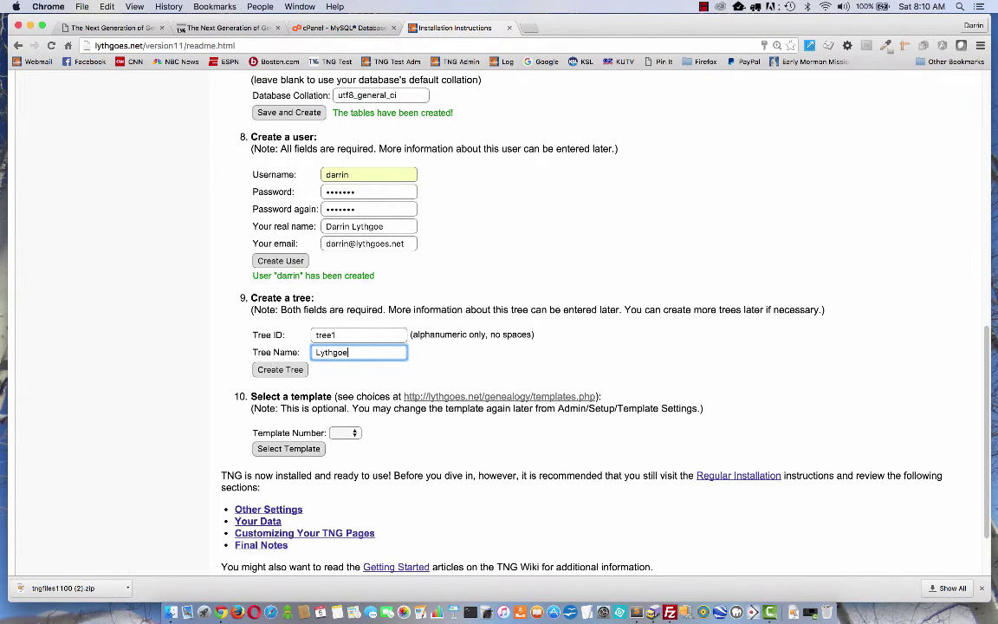
{"action": "type", "text": " Genealogy"}
{"action": "left_click", "coordinate": [287, 369]}
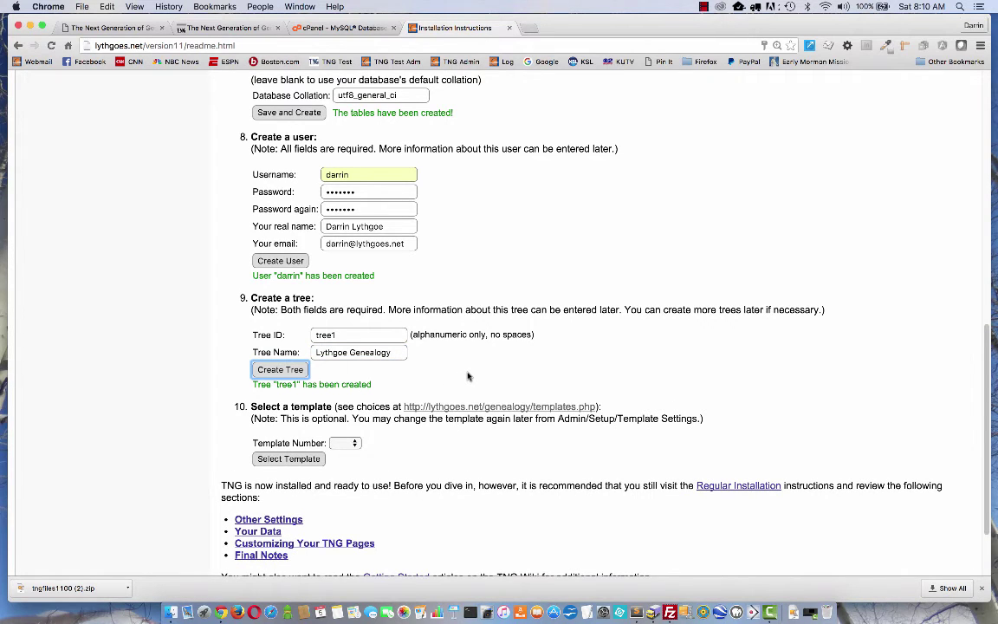
{"action": "scroll", "coordinate": [456, 375], "scroll_direction": "down", "scroll_amount": 2}
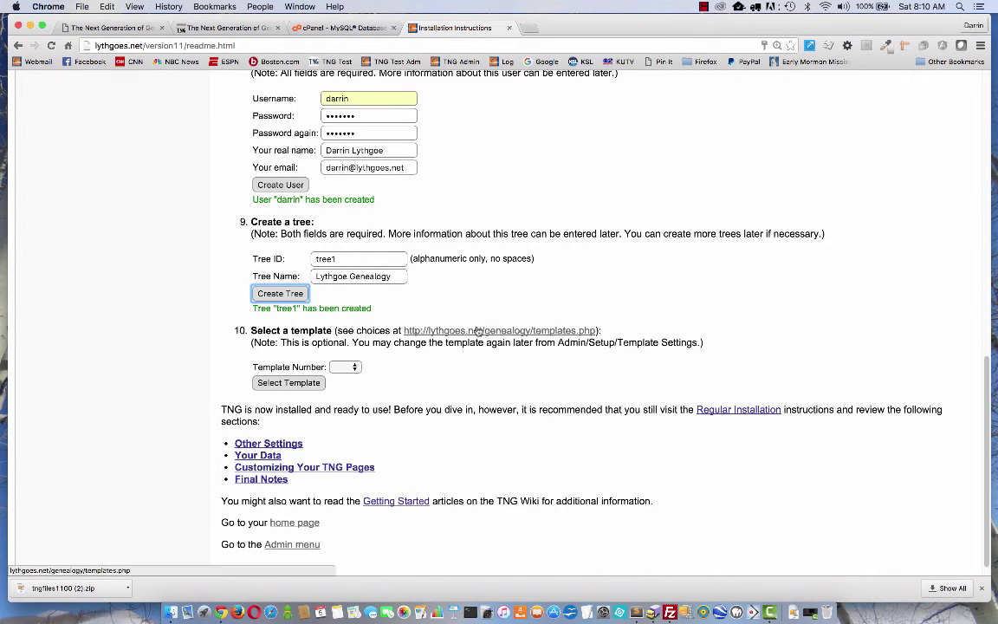
Browse the pre-built template previews in a new tab.
{"action": "left_click", "coordinate": [476, 331]}
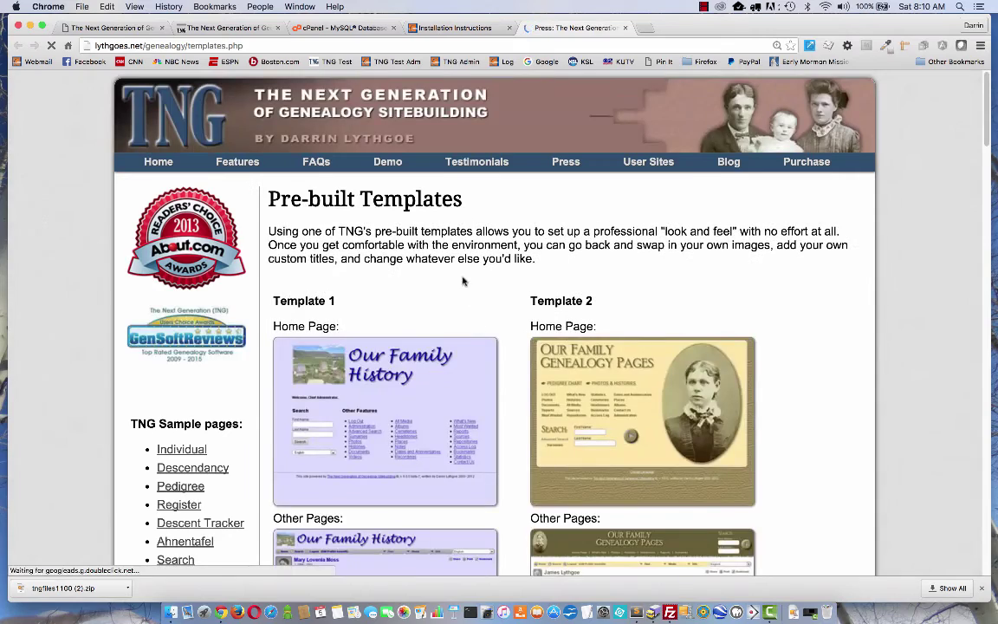
{"action": "scroll", "coordinate": [709, 296], "scroll_direction": "down", "scroll_amount": 4}
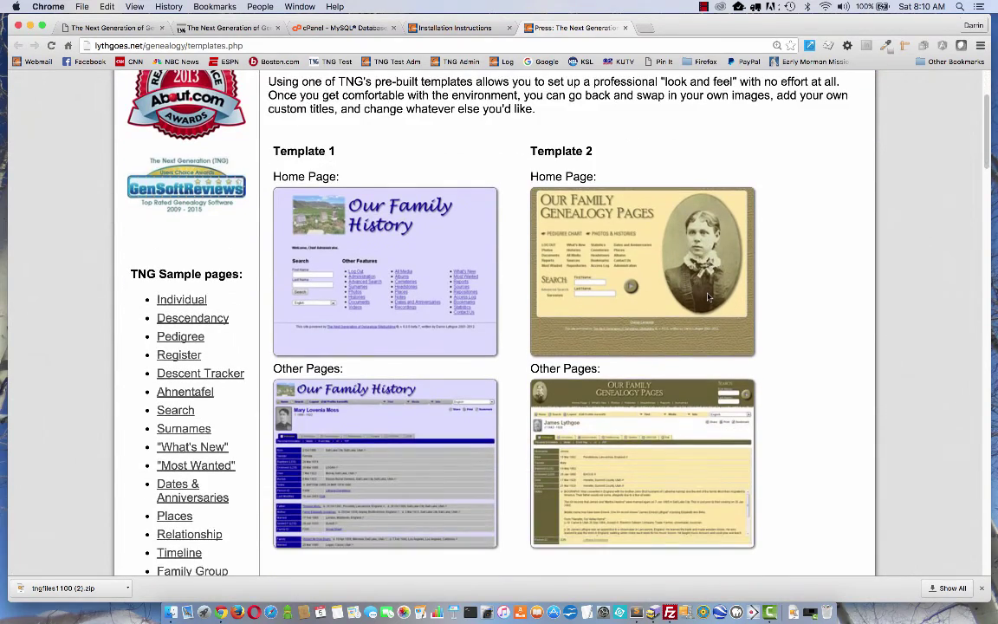
{"action": "scroll", "coordinate": [983, 177], "scroll_direction": "down", "scroll_amount": 6}
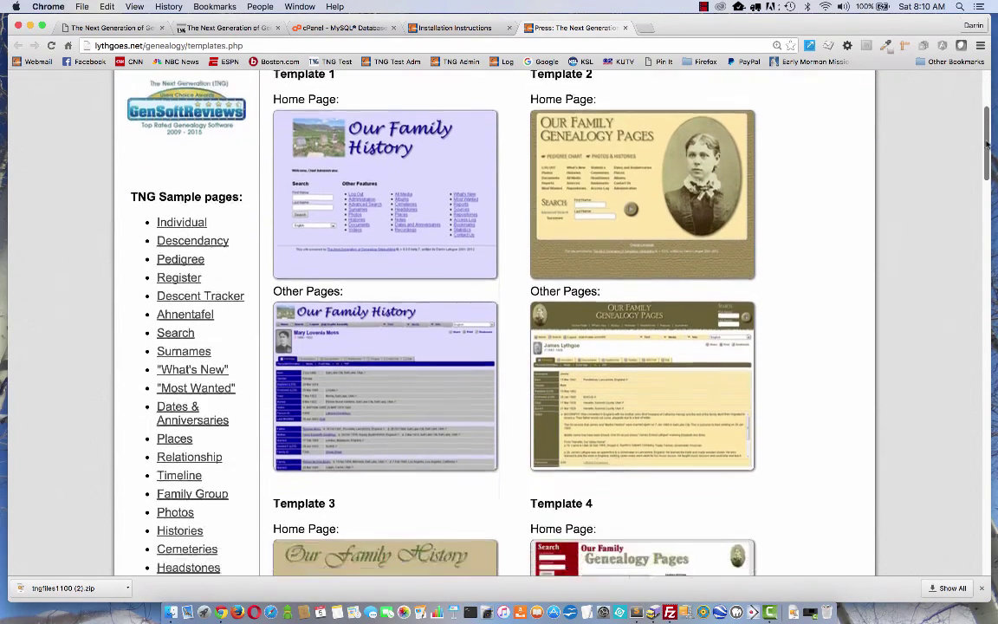
{"action": "scroll", "coordinate": [982, 173], "scroll_direction": "down", "scroll_amount": 8}
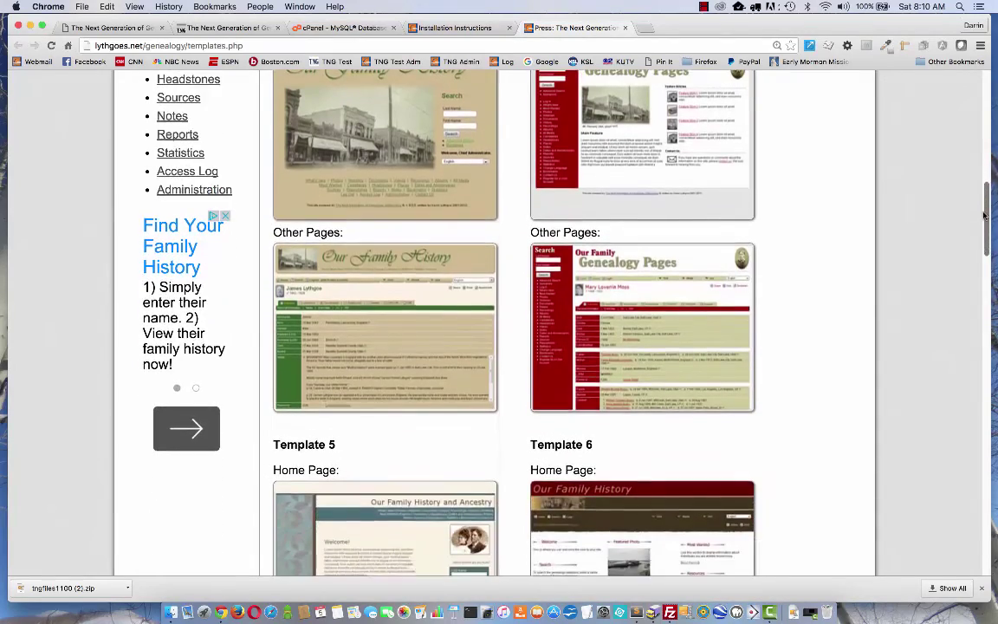
{"action": "scroll", "coordinate": [993, 126], "scroll_direction": "up", "scroll_amount": 11}
{"action": "scroll", "coordinate": [993, 126], "scroll_direction": "up", "scroll_amount": 7}
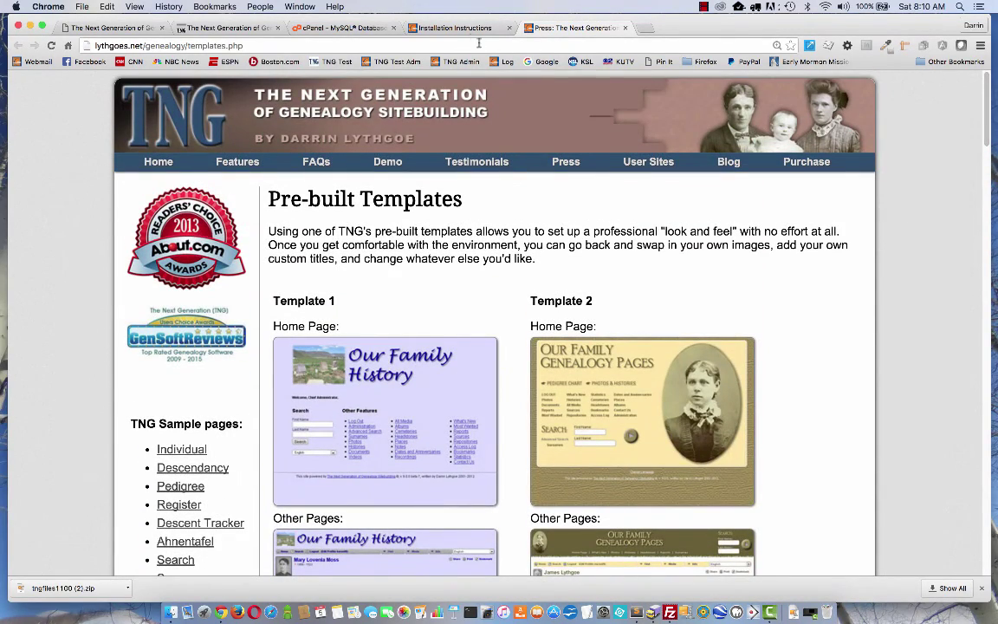
Back in the installation instructions, save template 14 as the site template.
{"action": "left_click", "coordinate": [455, 29]}
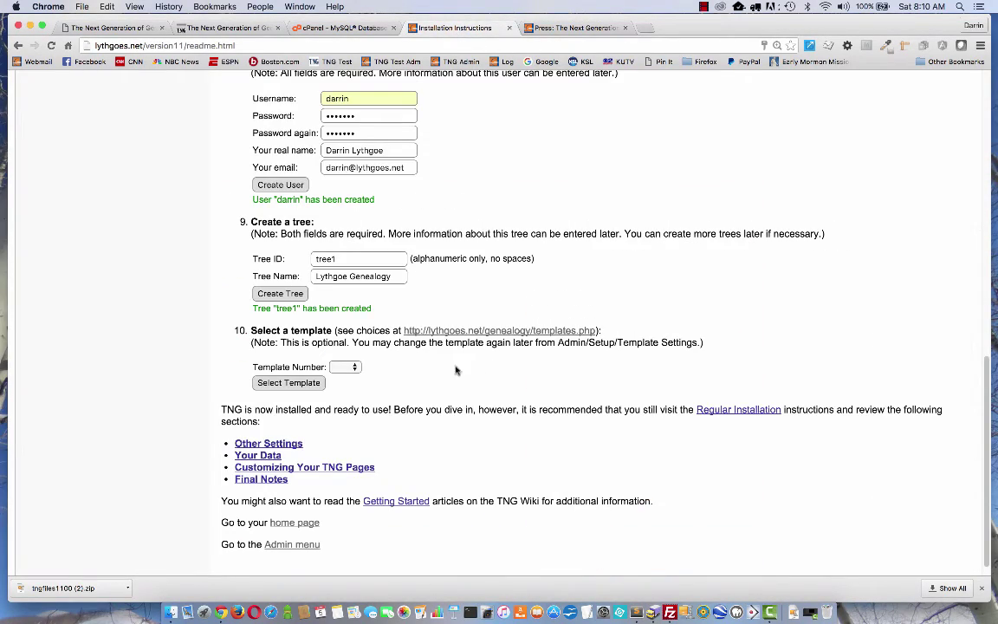
{"action": "left_click", "coordinate": [351, 368]}
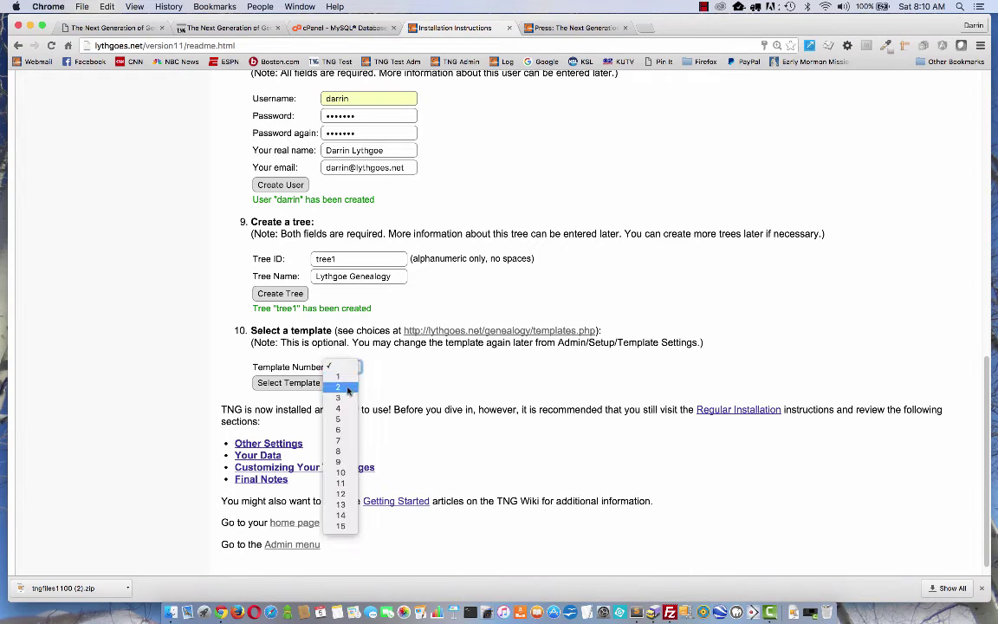
{"action": "left_click", "coordinate": [338, 517]}
{"action": "left_click", "coordinate": [288, 382]}
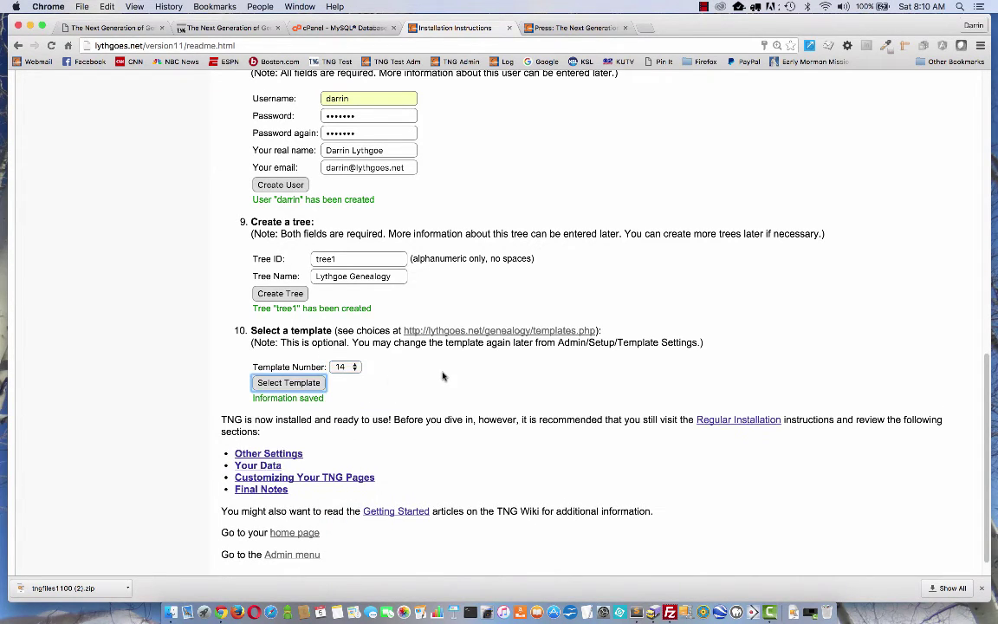
{"action": "scroll", "coordinate": [443, 375], "scroll_direction": "down", "scroll_amount": 1}
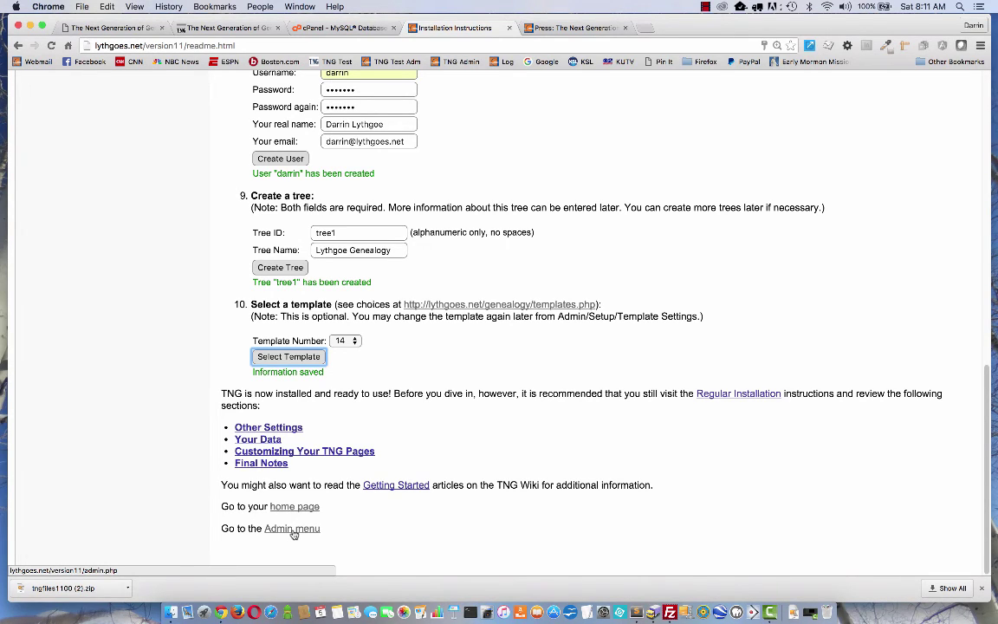
{"action": "left_click", "coordinate": [292, 529]}
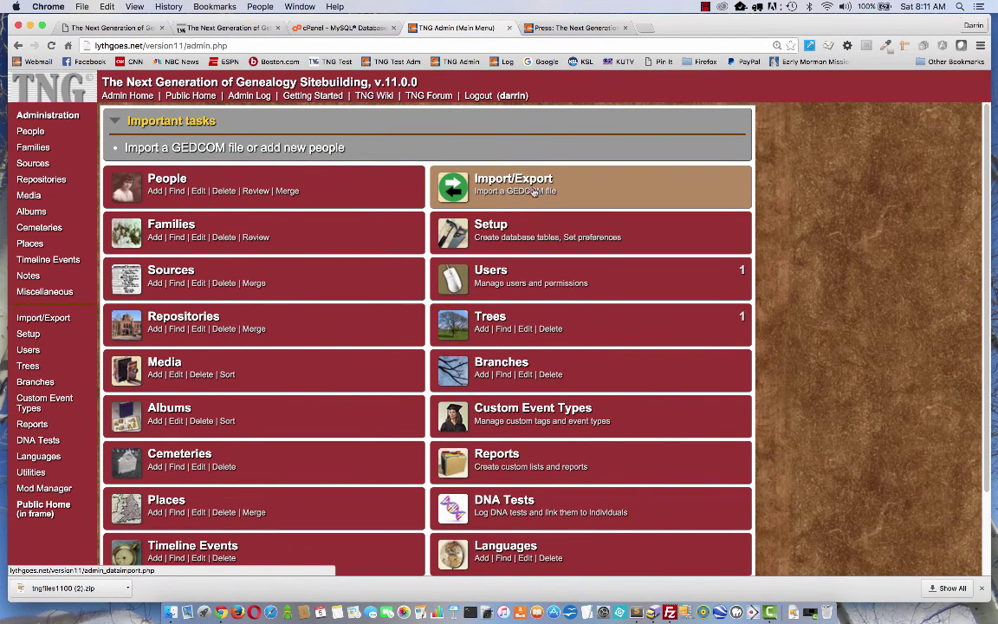
{"action": "left_click", "coordinate": [507, 181]}
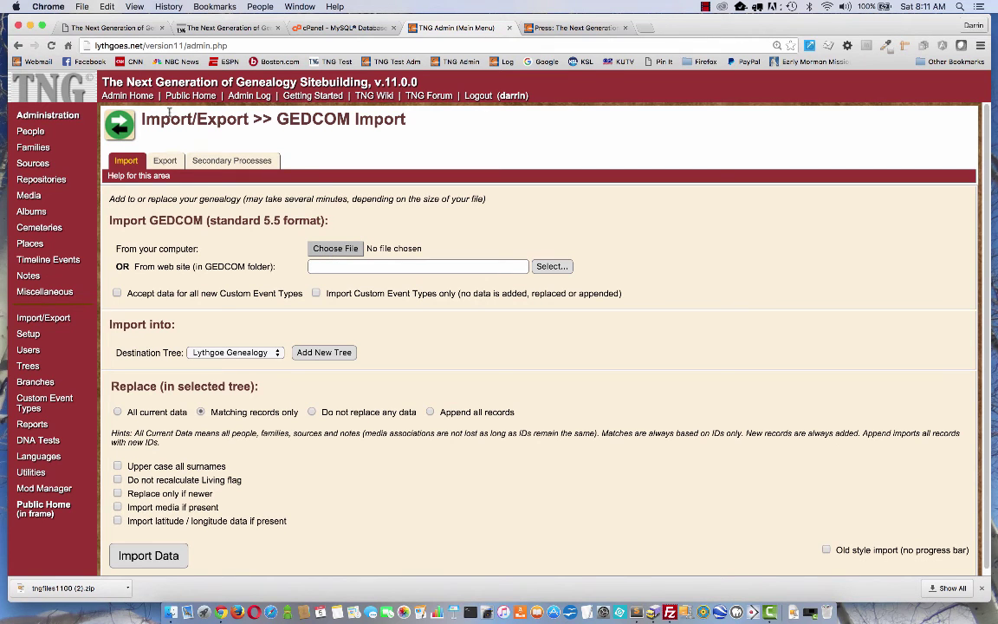
{"action": "left_click", "coordinate": [130, 96]}
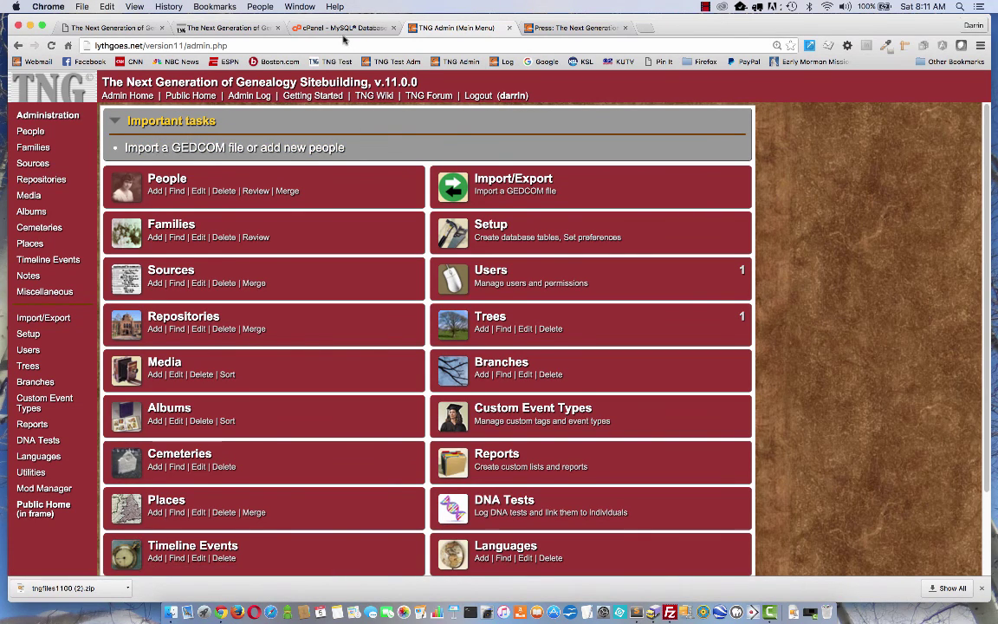
{"action": "left_click", "coordinate": [19, 45]}
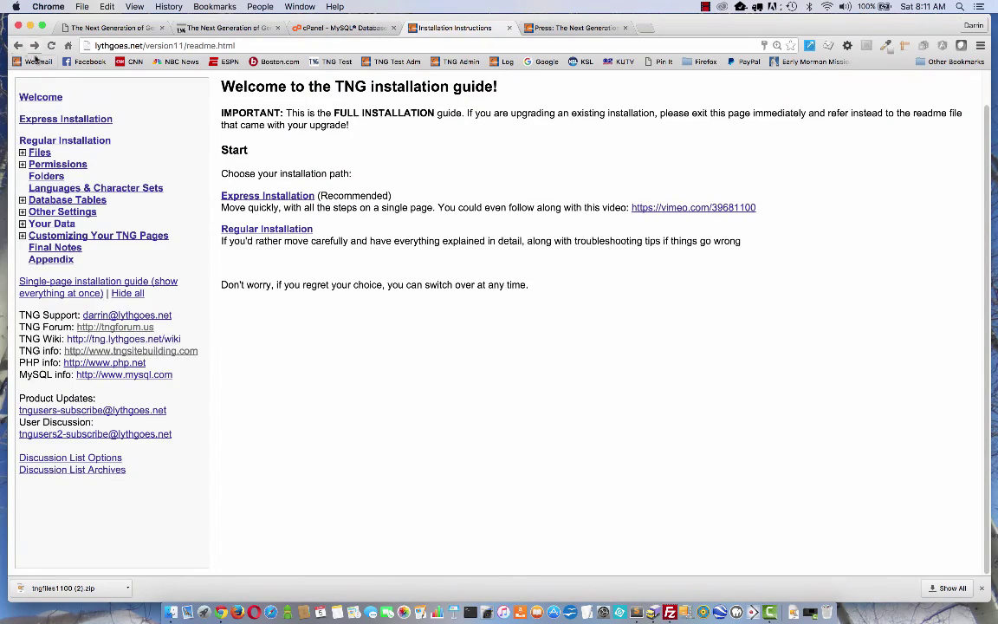
Preview the new 'Our Family History' home page and its placeholder welcome text.
{"action": "left_click", "coordinate": [232, 194]}
{"action": "scroll", "coordinate": [343, 381], "scroll_direction": "down", "scroll_amount": 10}
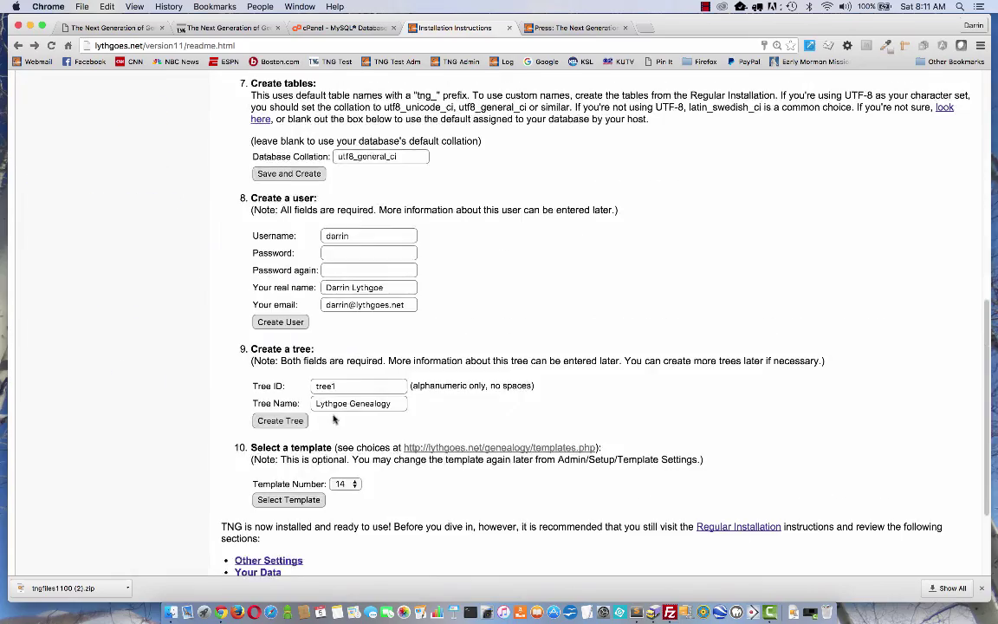
{"action": "left_click", "coordinate": [291, 506]}
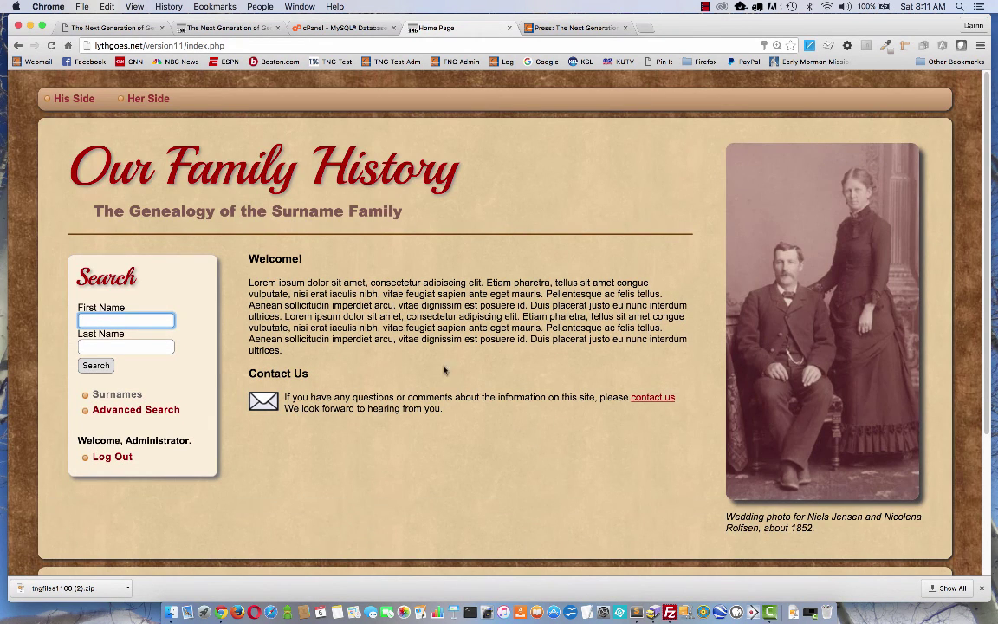
{"action": "left_click_drag", "start_coordinate": [250, 283], "coordinate": [439, 347]}
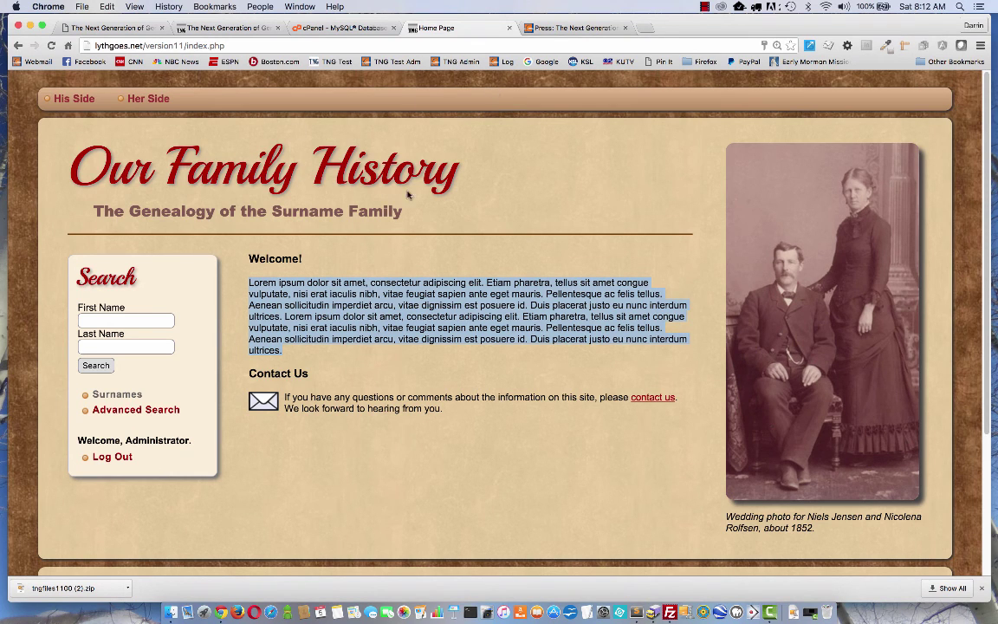
From the installation guide, go to the admin Setup's Template Settings.
{"action": "left_click", "coordinate": [19, 45]}
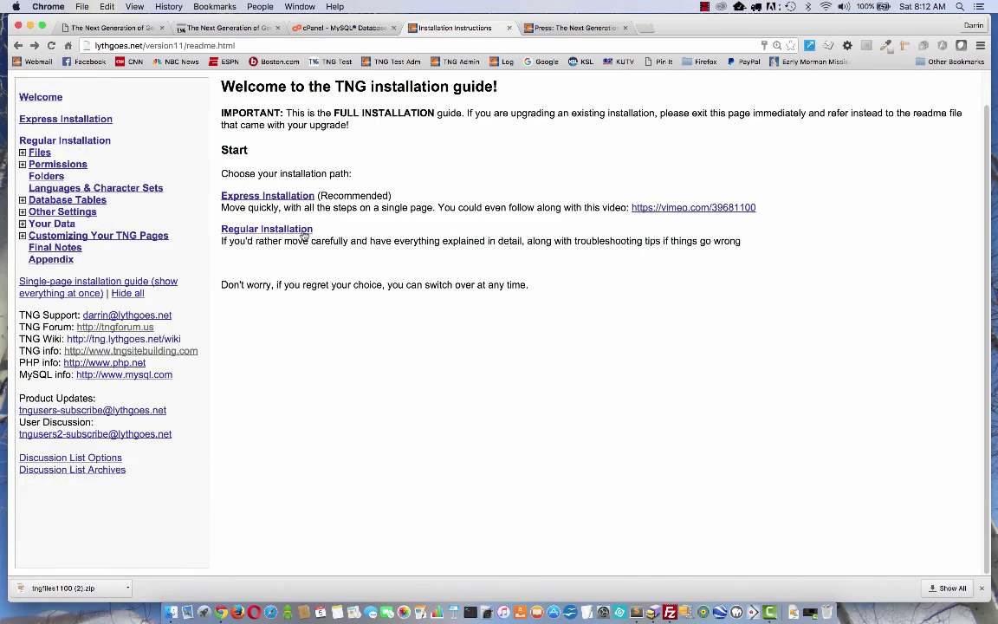
{"action": "left_click", "coordinate": [264, 196]}
{"action": "scroll", "coordinate": [286, 216], "scroll_direction": "down", "scroll_amount": 2}
{"action": "scroll", "coordinate": [360, 381], "scroll_direction": "down", "scroll_amount": 15}
{"action": "left_click", "coordinate": [289, 529]}
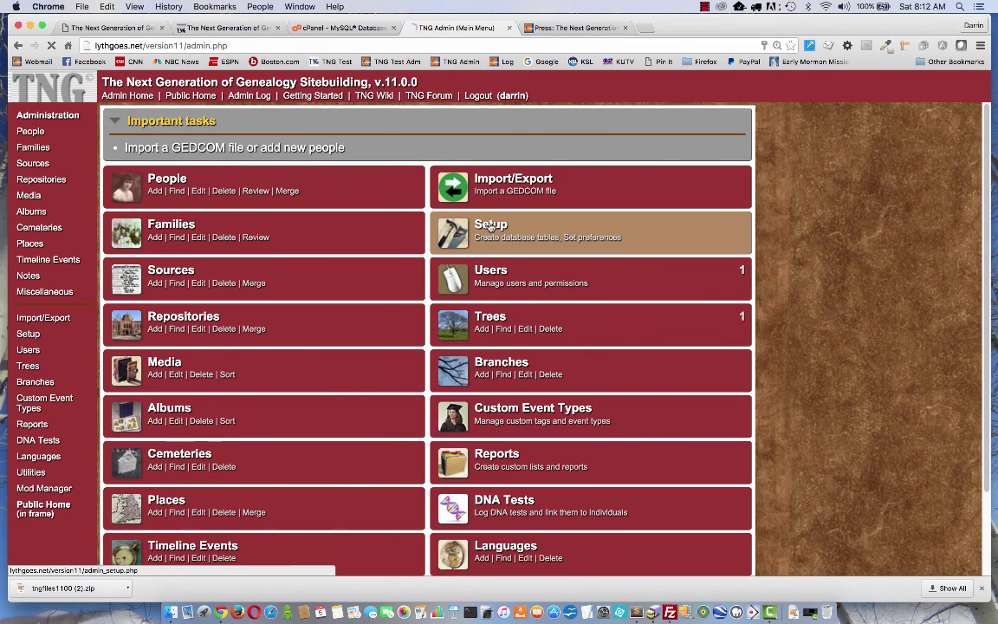
{"action": "left_click", "coordinate": [491, 225]}
{"action": "left_click", "coordinate": [458, 252]}
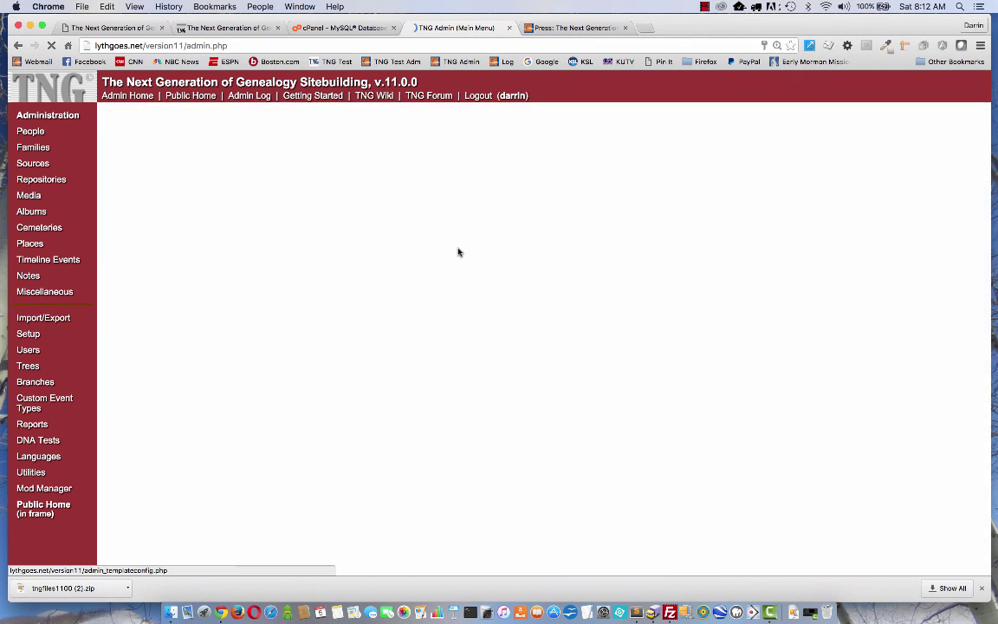
Review Template 14's title, subtitle, image and welcome paragraph fields.
{"action": "left_click", "coordinate": [290, 234]}
{"action": "scroll", "coordinate": [268, 425], "scroll_direction": "down", "scroll_amount": 3}
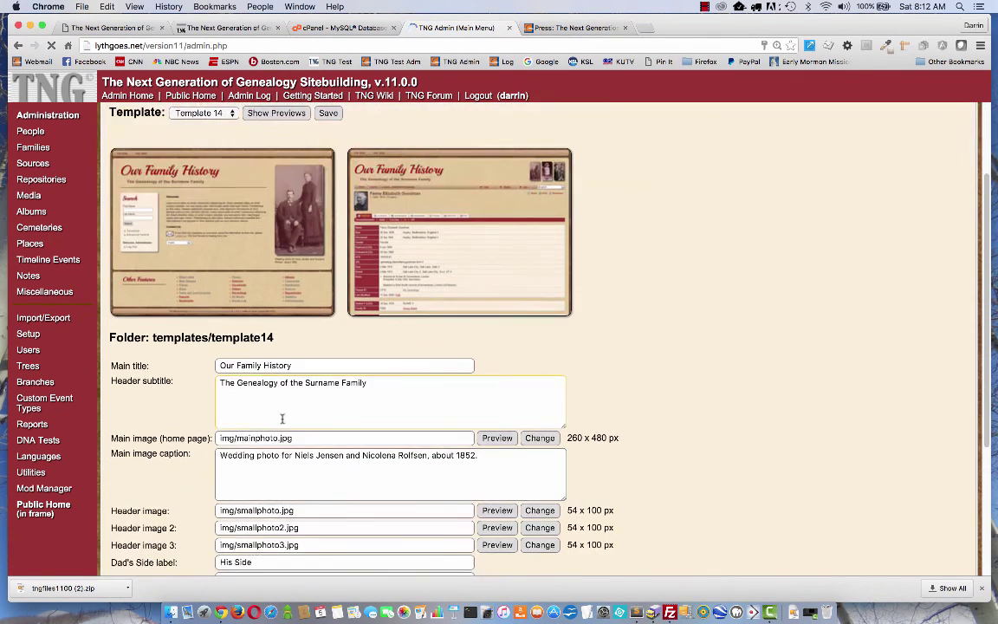
{"action": "left_click_drag", "start_coordinate": [293, 365], "coordinate": [219, 365]}
{"action": "scroll", "coordinate": [247, 386], "scroll_direction": "down", "scroll_amount": 3}
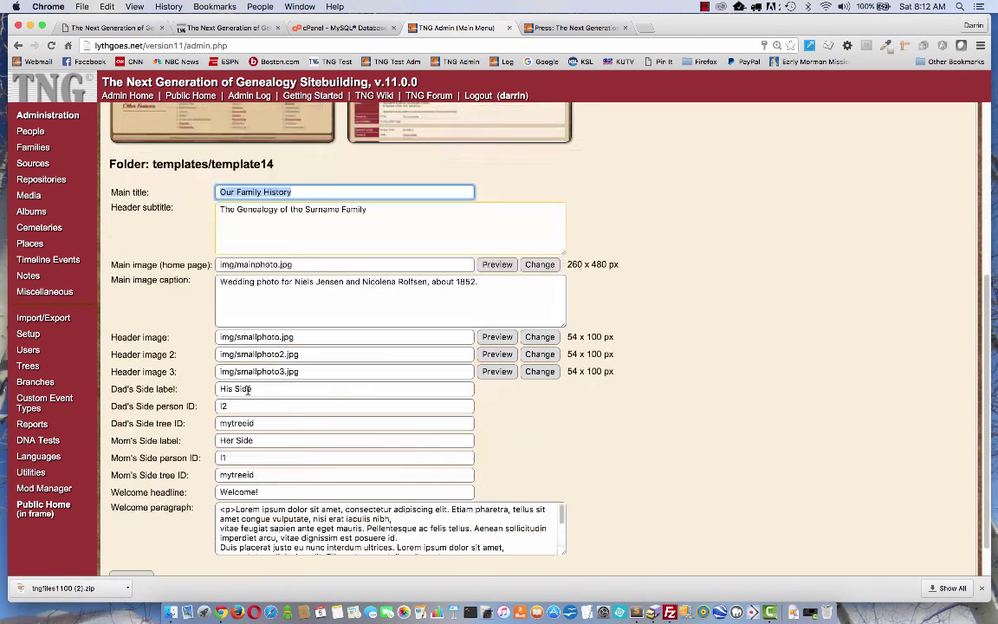
{"action": "left_click_drag", "start_coordinate": [272, 519], "coordinate": [383, 537]}
{"action": "left_click", "coordinate": [504, 519]}
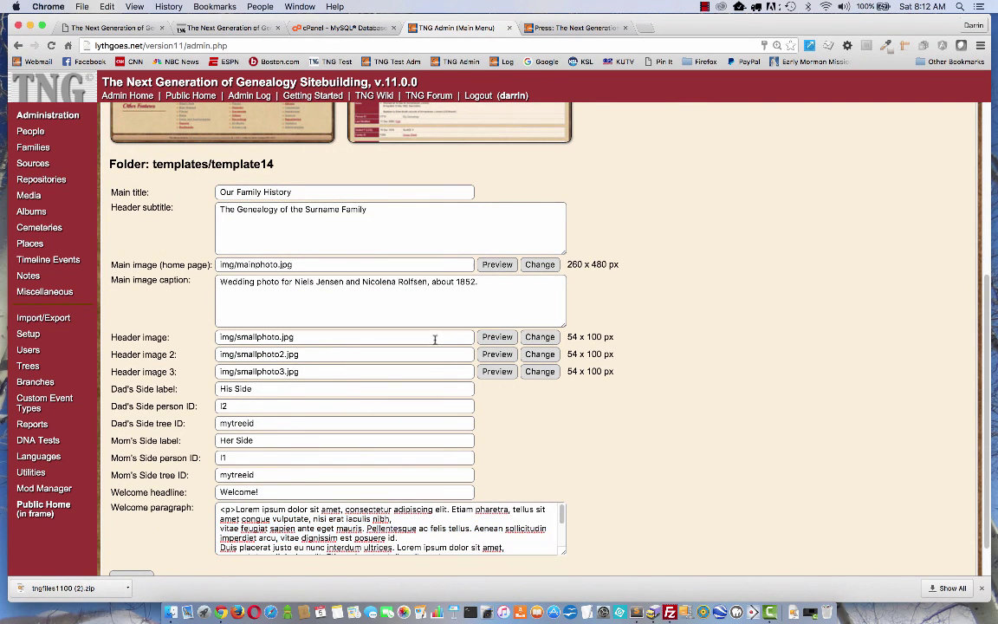